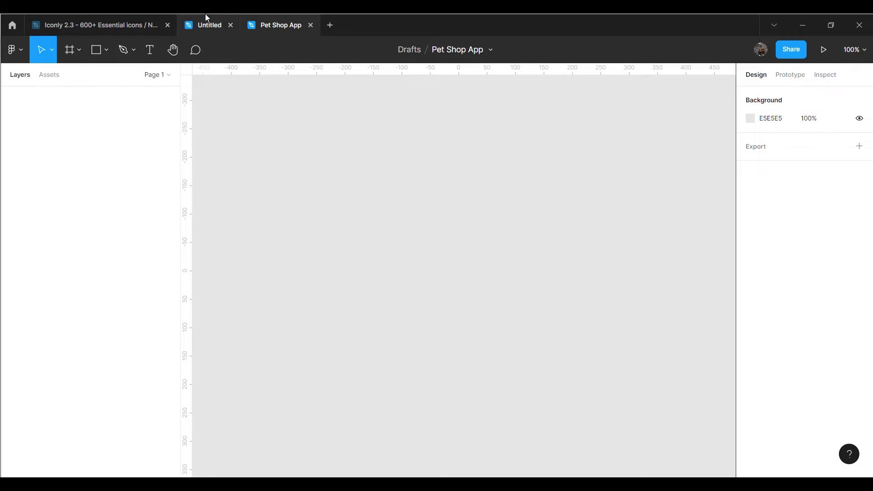
Add a 375×812 iPhone 13 mini frame from the Phone presets and lock its proportions
{"action": "left_click", "coordinate": [82, 52]}
{"action": "left_click", "coordinate": [79, 50]}
{"action": "left_click", "coordinate": [64, 74]}
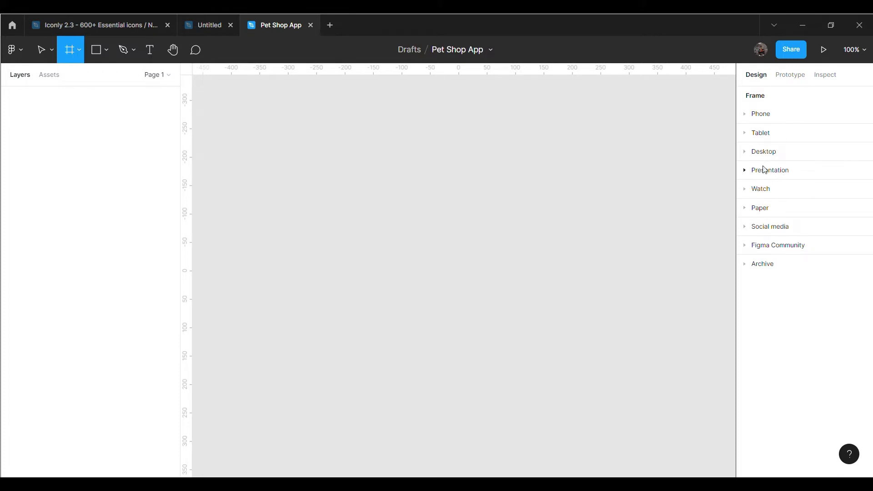
{"action": "left_click", "coordinate": [763, 116]}
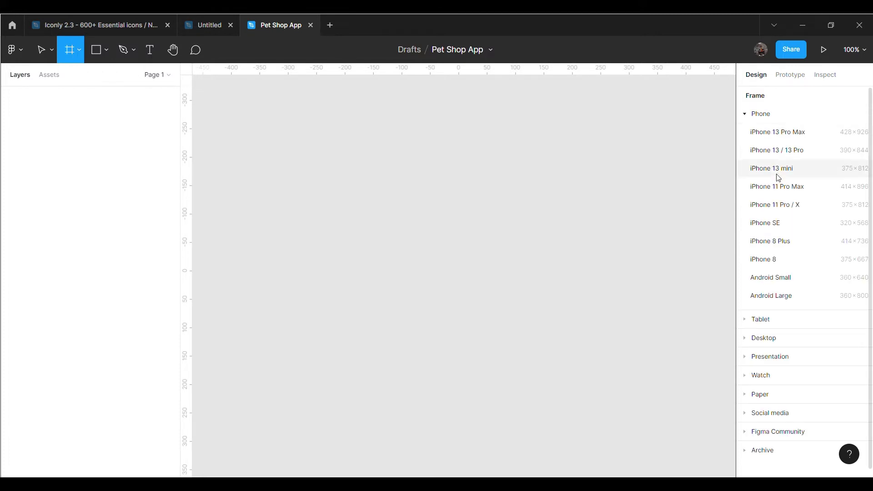
{"action": "left_click", "coordinate": [536, 244]}
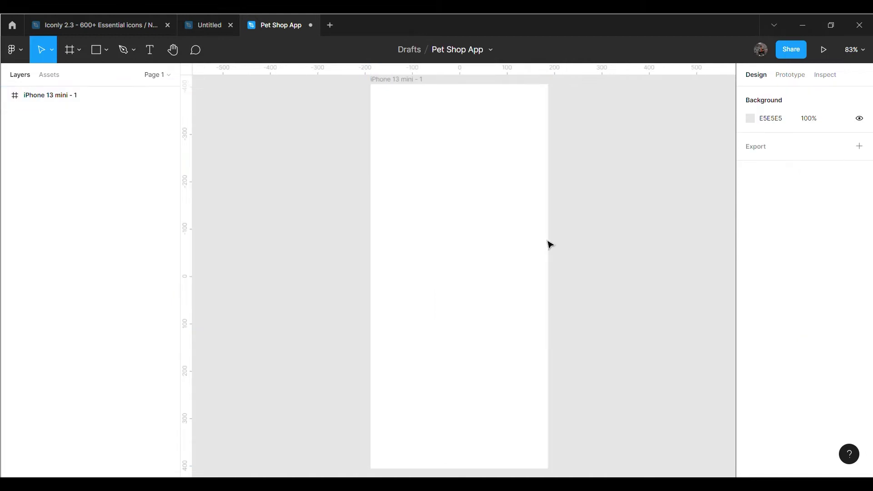
{"action": "left_click", "coordinate": [511, 243]}
{"action": "left_click", "coordinate": [853, 162]}
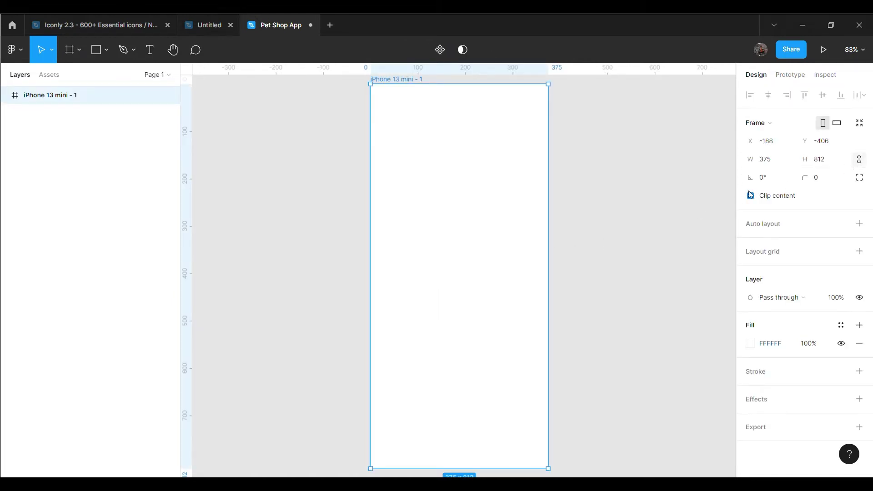
Round the phone frame's corners to radius 50
{"action": "left_click", "coordinate": [817, 179]}
{"action": "type", "text": "60"}
{"action": "key", "text": "Return"}
{"action": "left_click", "coordinate": [688, 296]}
{"action": "scroll", "coordinate": [689, 296], "scroll_direction": "up", "scroll_amount": 2}
{"action": "scroll", "coordinate": [660, 293], "scroll_direction": "down", "scroll_amount": 1}
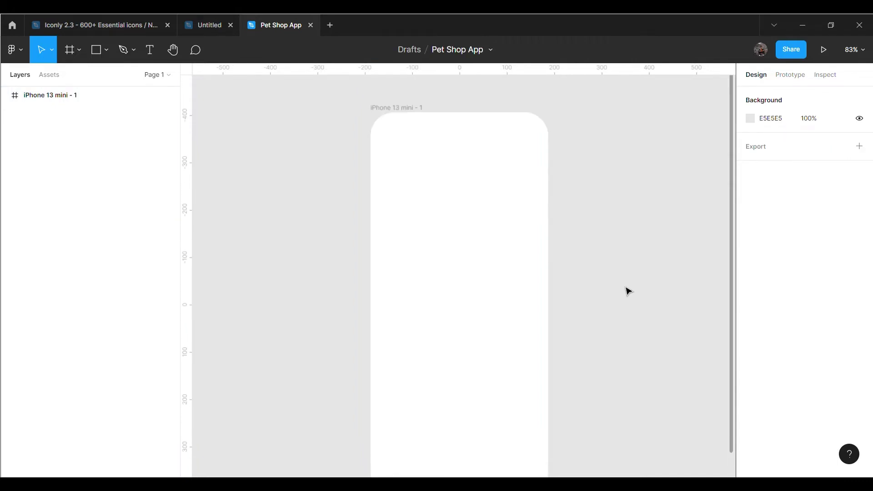
Duplicate the rounded frame as iPhone 13 mini - 2 and add auto layout to the first frame
{"action": "left_click", "coordinate": [526, 267]}
{"action": "key", "text": "ctrl+d"}
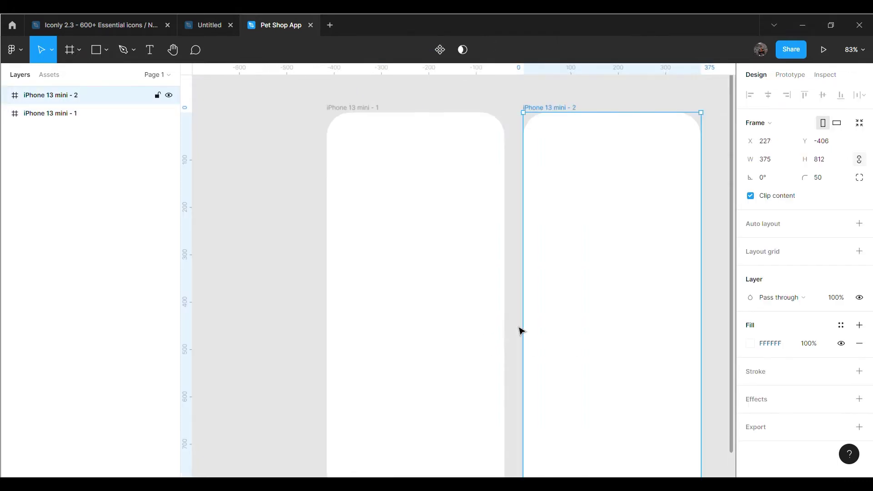
{"action": "left_click", "coordinate": [724, 205]}
{"action": "scroll", "coordinate": [380, 252], "scroll_direction": "up", "scroll_amount": 1}
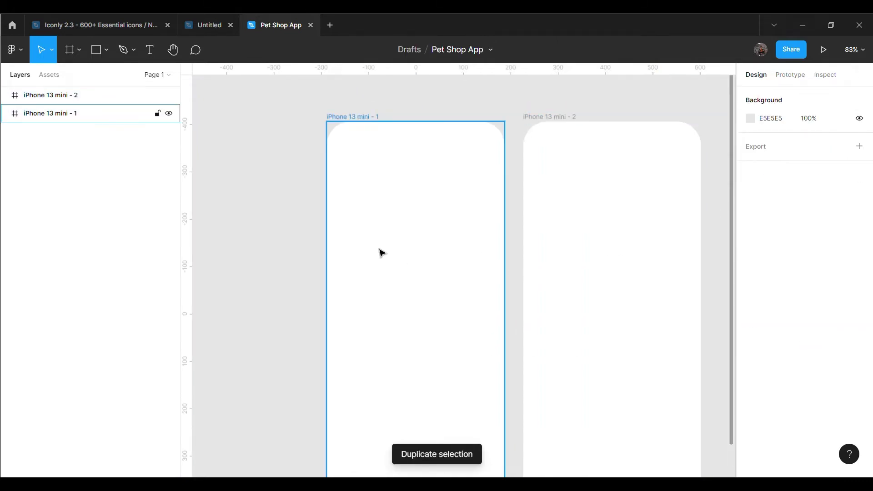
{"action": "left_click", "coordinate": [380, 252]}
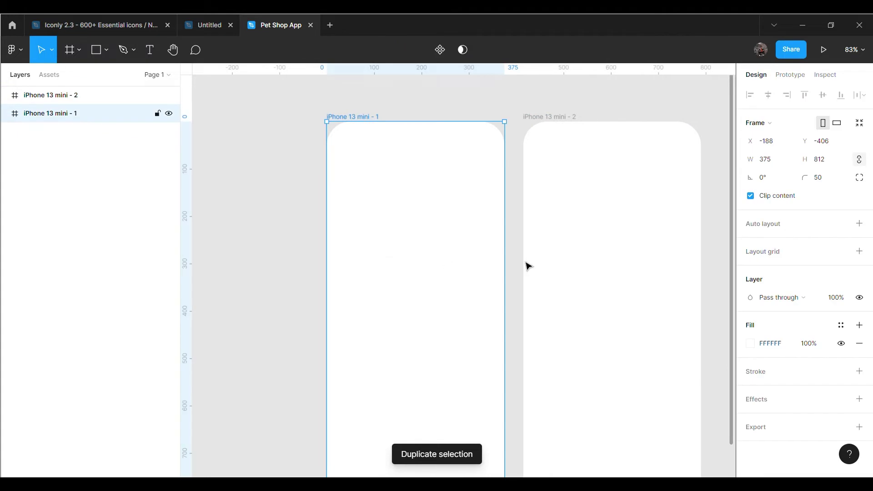
{"action": "left_click", "coordinate": [859, 223]}
Remove the first frame's auto layout and give it an 8-column layout grid
{"action": "left_click", "coordinate": [857, 242]}
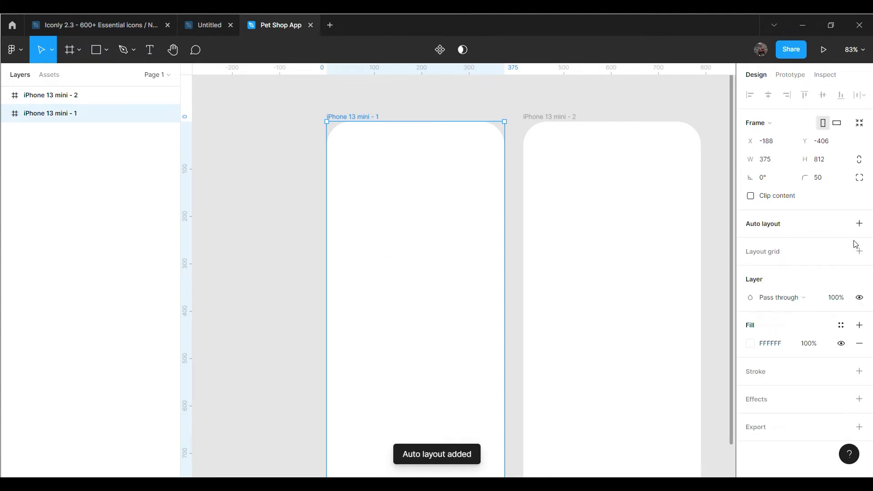
{"action": "left_click", "coordinate": [858, 252]}
{"action": "scroll", "coordinate": [756, 278], "scroll_direction": "down", "scroll_amount": 1}
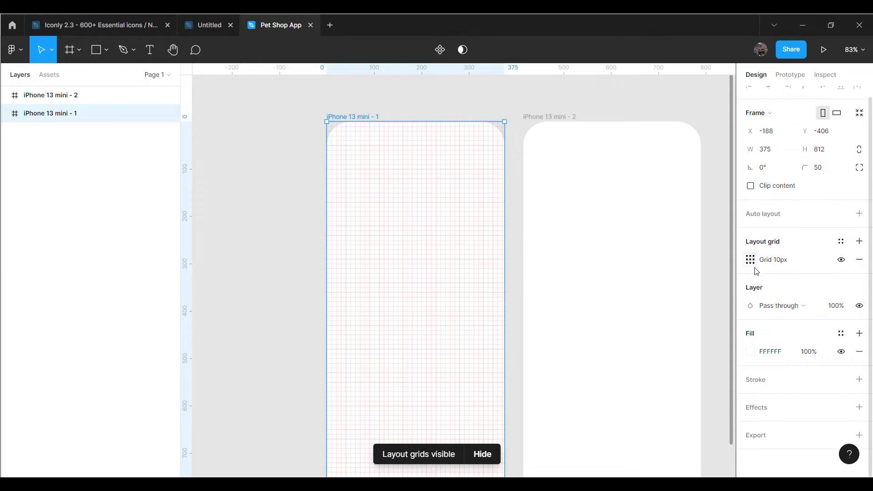
{"action": "left_click", "coordinate": [750, 260]}
{"action": "left_click", "coordinate": [629, 263]}
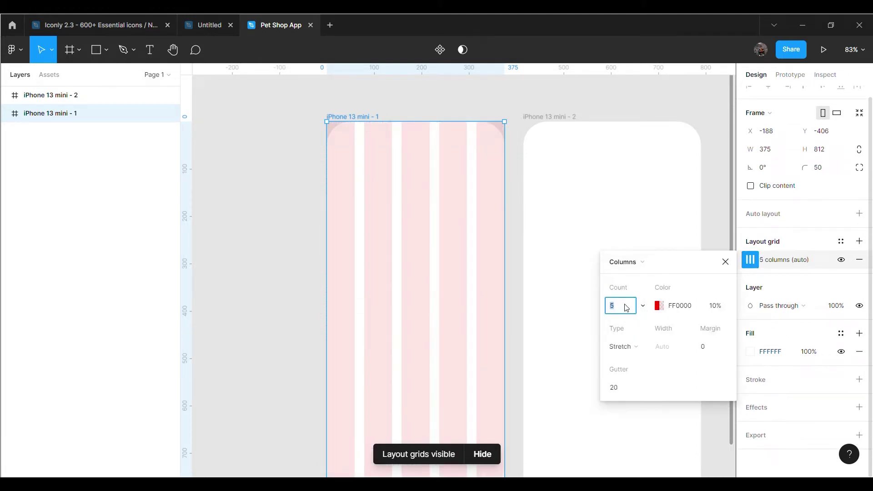
{"action": "type", "text": "8"}
{"action": "key", "text": "Return"}
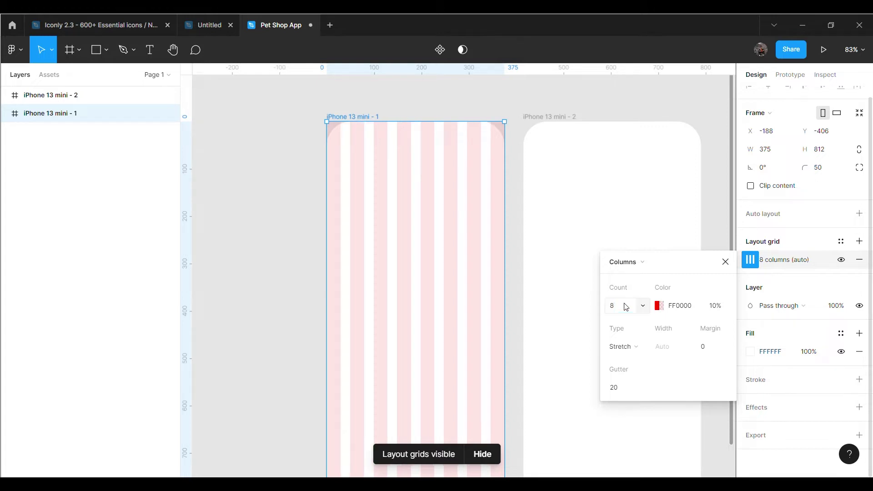
{"action": "left_click", "coordinate": [725, 262]}
Give the second phone frame an 8-column layout grid as well
{"action": "left_click", "coordinate": [663, 285]}
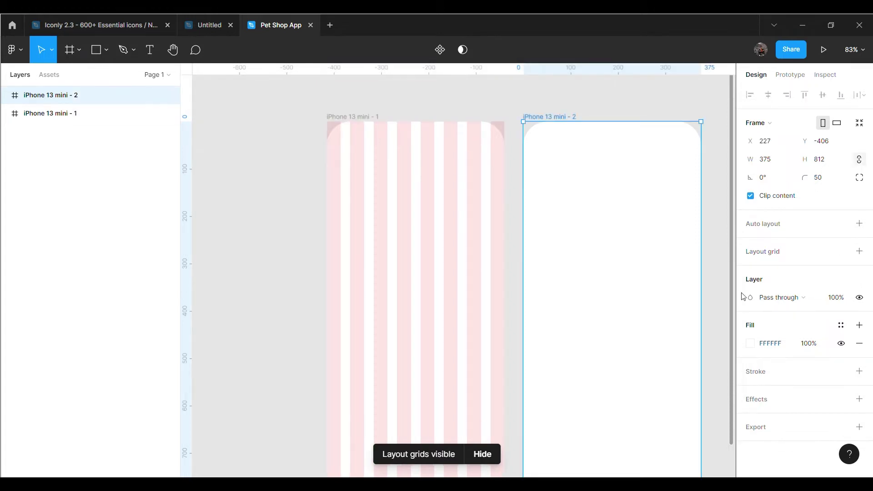
{"action": "left_click", "coordinate": [859, 251]}
{"action": "left_click", "coordinate": [756, 274]}
{"action": "left_click", "coordinate": [619, 272]}
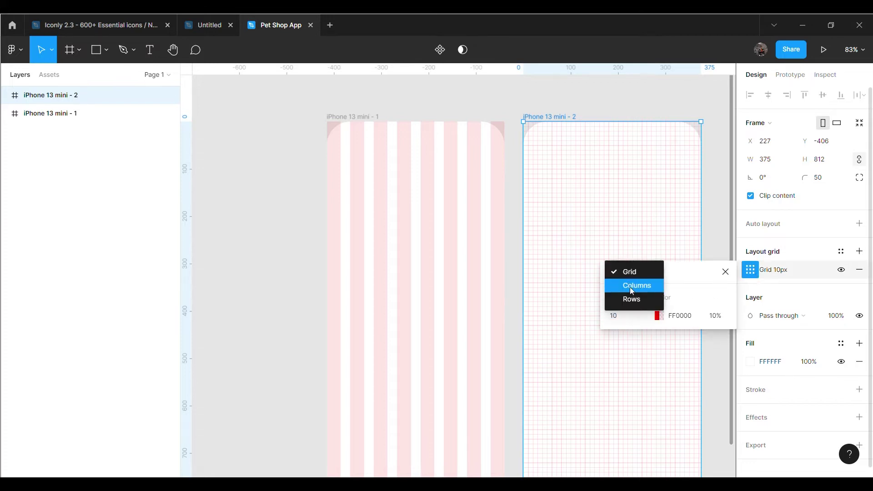
{"action": "left_click", "coordinate": [634, 285]}
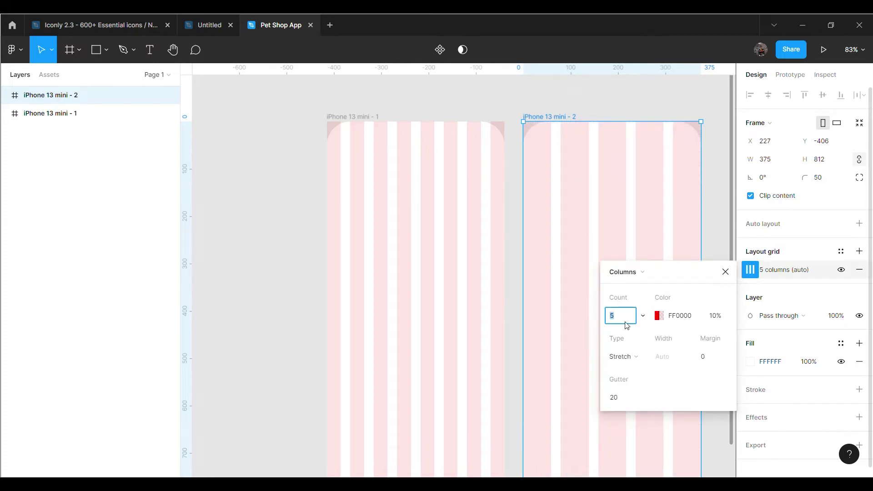
{"action": "type", "text": "8"}
{"action": "left_click", "coordinate": [721, 218]}
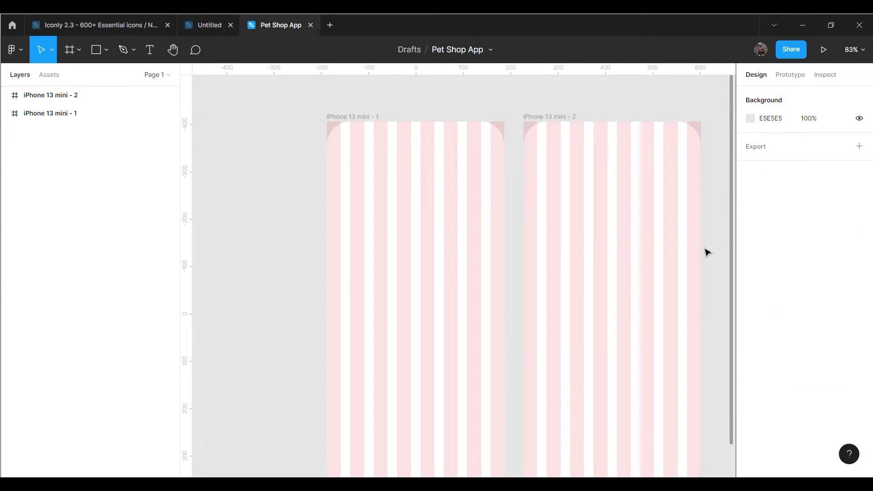
{"action": "scroll", "coordinate": [309, 317], "scroll_direction": "down", "scroll_amount": 2}
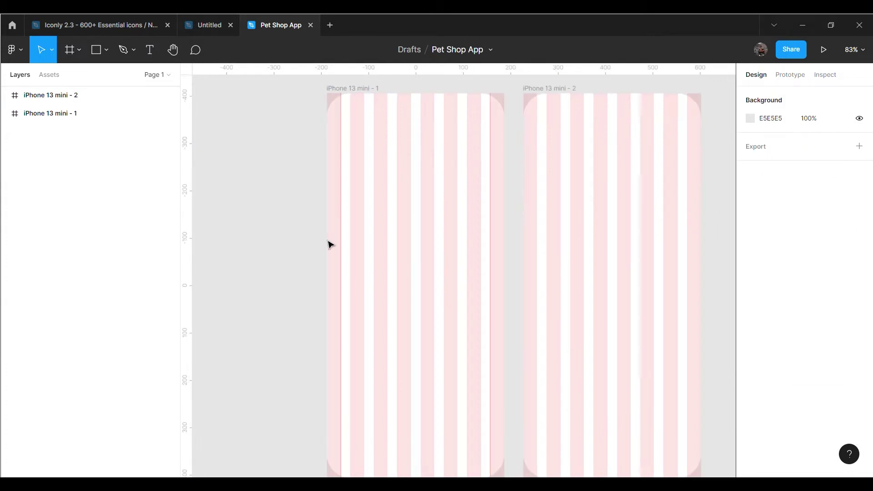
Paste the dog illustration group and place it inside the first phone frame
{"action": "key", "text": "ctrl+v"}
{"action": "mouse_move", "coordinate": [446, 273]}
{"action": "left_mouse_down"}
{"action": "mouse_move", "coordinate": [216, 274]}
{"action": "mouse_move", "coordinate": [419, 290]}
{"action": "left_mouse_up"}
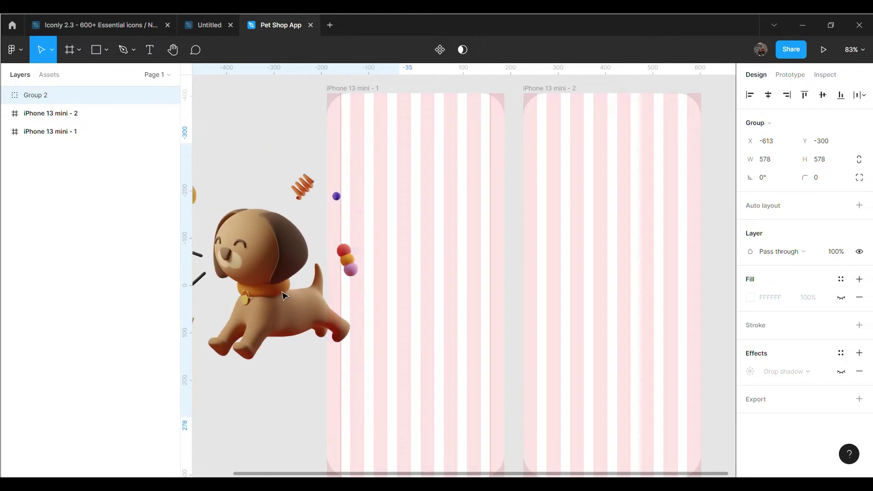
{"action": "mouse_move", "coordinate": [445, 307]}
{"action": "left_mouse_down"}
{"action": "mouse_move", "coordinate": [452, 310]}
{"action": "mouse_move", "coordinate": [446, 295]}
{"action": "left_mouse_up"}
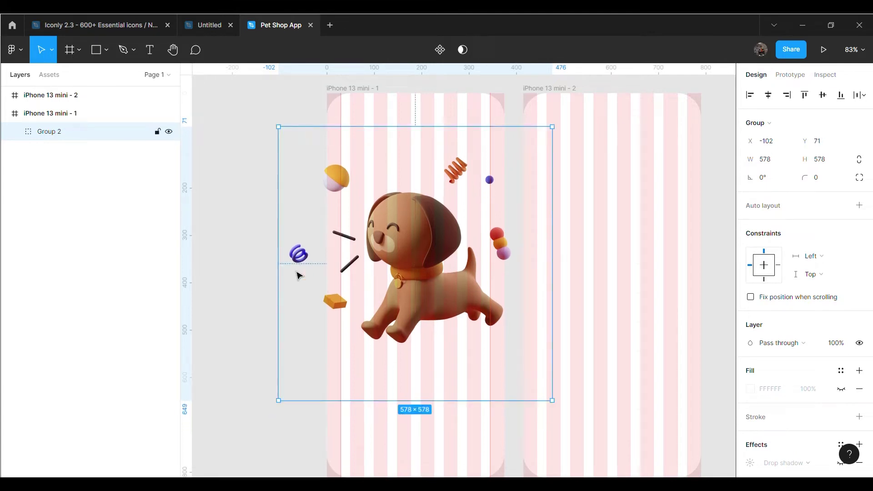
{"action": "left_click", "coordinate": [264, 236]}
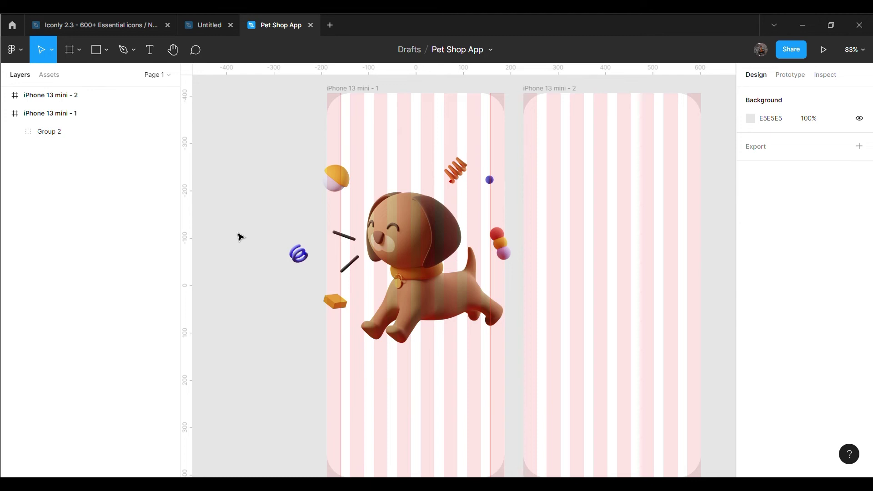
{"action": "mouse_move", "coordinate": [89, 131]}
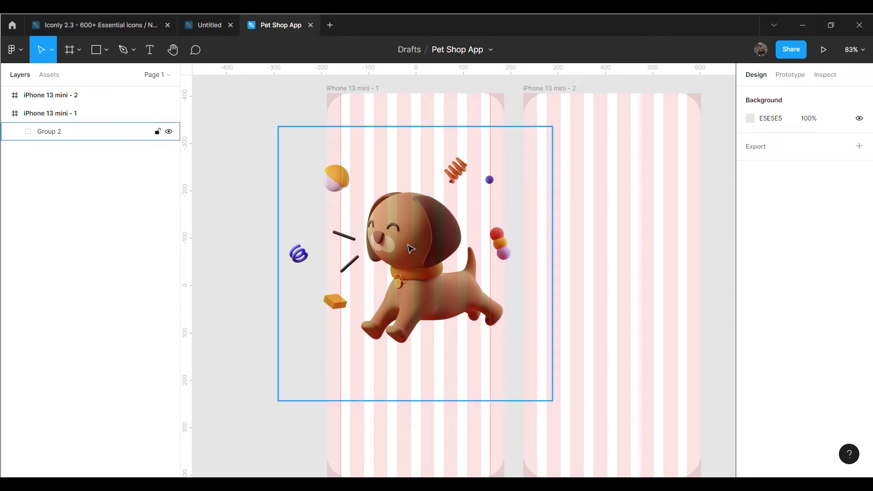
{"action": "mouse_move", "coordinate": [91, 136]}
{"action": "left_mouse_down"}
{"action": "mouse_move", "coordinate": [70, 107]}
{"action": "mouse_move", "coordinate": [74, 134]}
{"action": "left_mouse_up"}
{"action": "left_click", "coordinate": [254, 308]}
{"action": "left_click", "coordinate": [406, 280]}
Scale the dog illustration to 476×476 and centre it near the frame's top
{"action": "left_click_drag", "start_coordinate": [553, 401], "coordinate": [460, 315]}
{"action": "left_click_drag", "start_coordinate": [395, 236], "coordinate": [437, 272]}
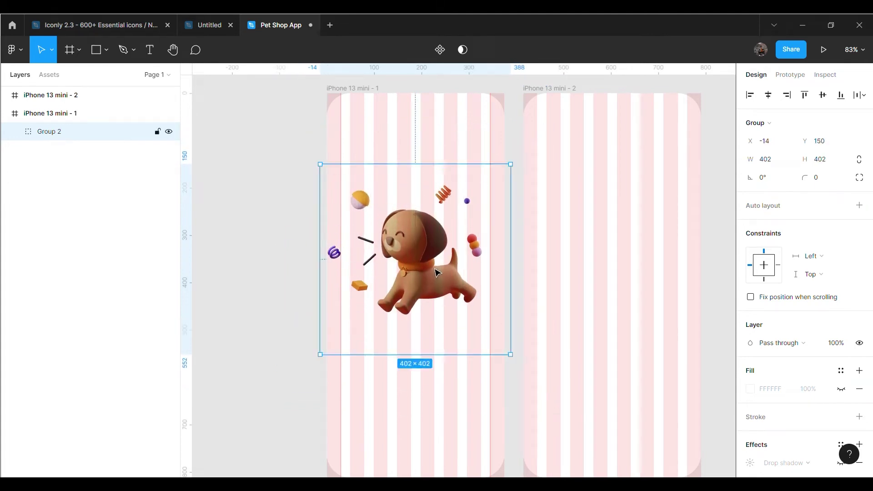
{"action": "left_click_drag", "start_coordinate": [510, 275], "coordinate": [553, 278]}
{"action": "left_click_drag", "start_coordinate": [458, 275], "coordinate": [442, 278]}
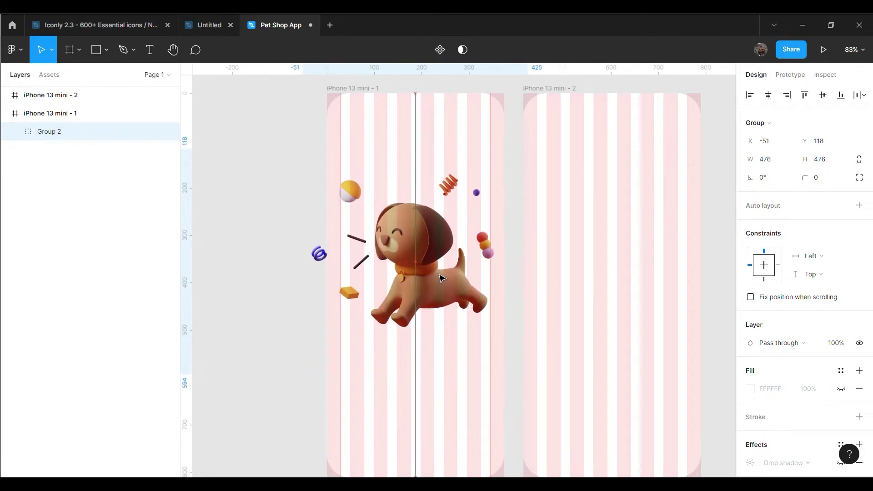
{"action": "left_click", "coordinate": [263, 251]}
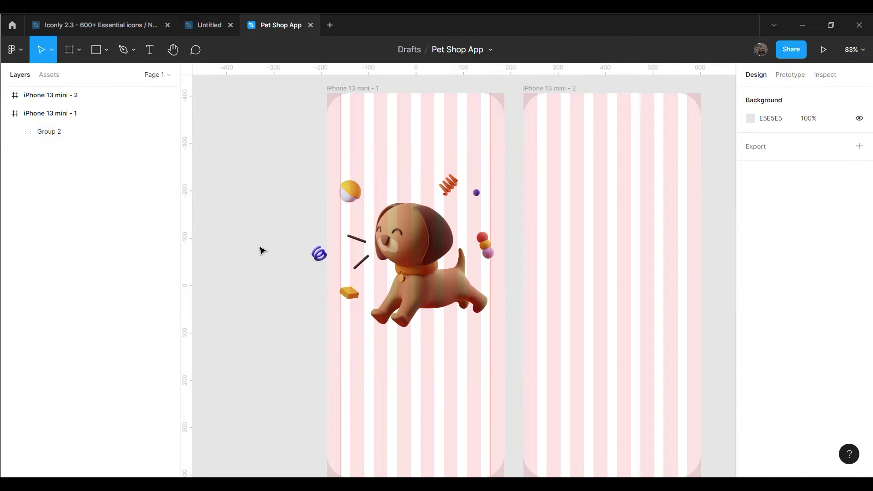
{"action": "scroll", "coordinate": [267, 267], "scroll_direction": "down", "scroll_amount": 3}
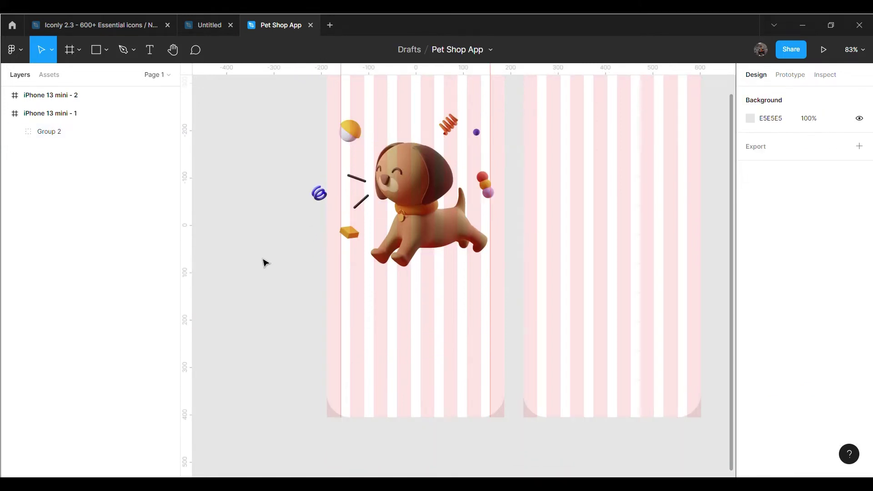
{"action": "left_click", "coordinate": [150, 50]}
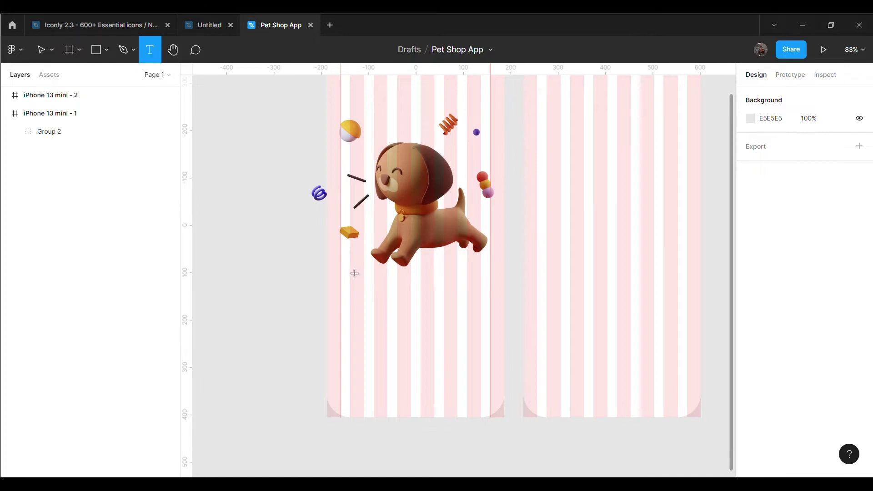
Type the text 'Ready to make a new friend?' on the canvas left of the first frame
{"action": "left_click", "coordinate": [293, 315]}
{"action": "key", "text": "ctrl+plus"}
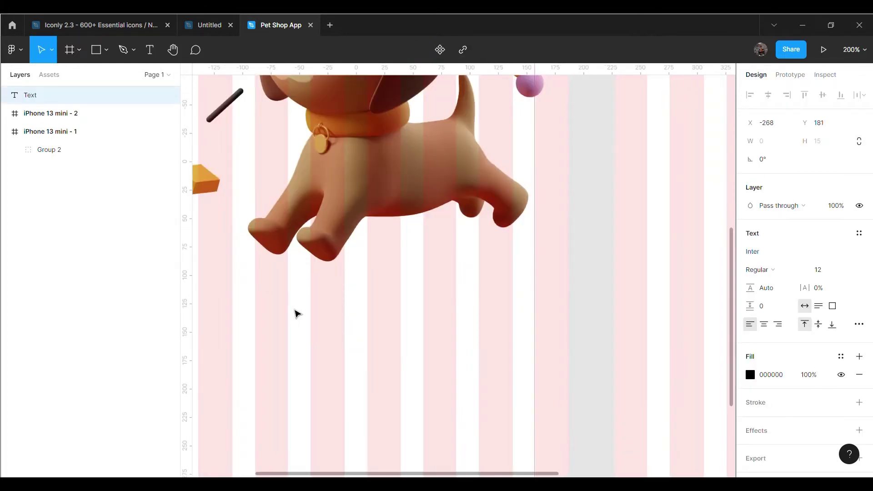
{"action": "scroll", "coordinate": [362, 391], "scroll_direction": "down", "scroll_amount": 2}
{"action": "left_click_drag", "start_coordinate": [378, 472], "coordinate": [216, 472]}
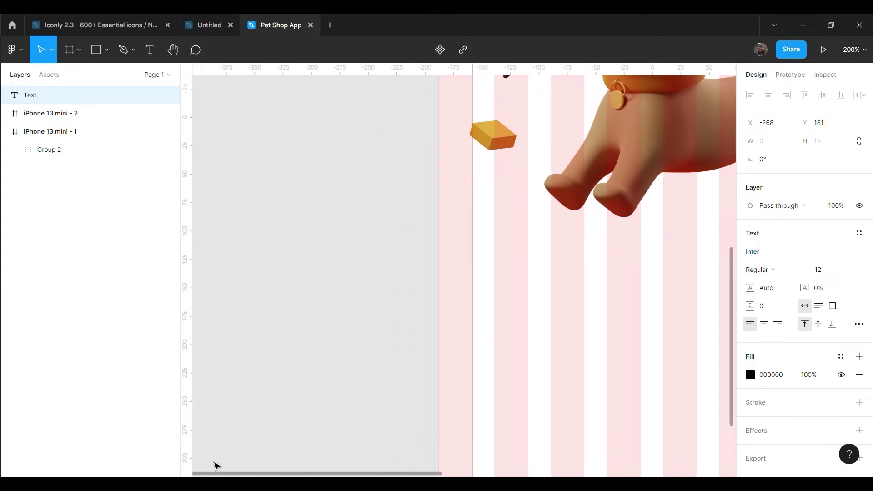
{"action": "type", "text": "Ready to make a "}
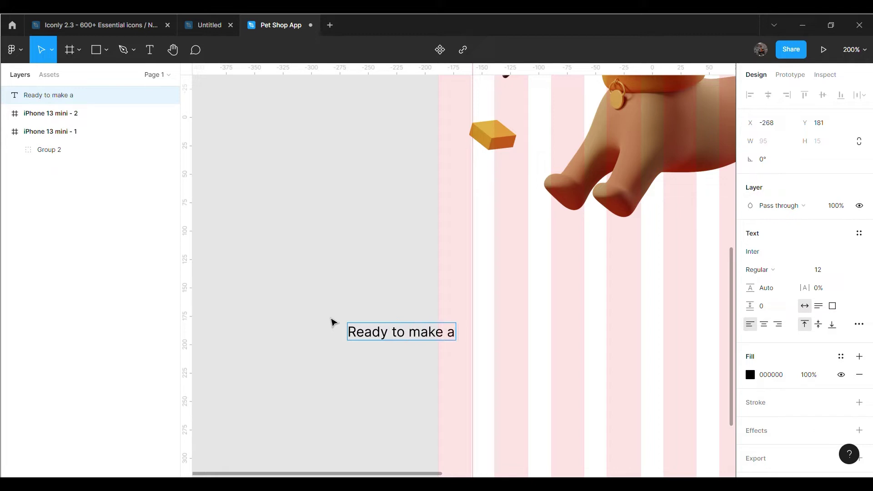
{"action": "type", "text": "new friend?"}
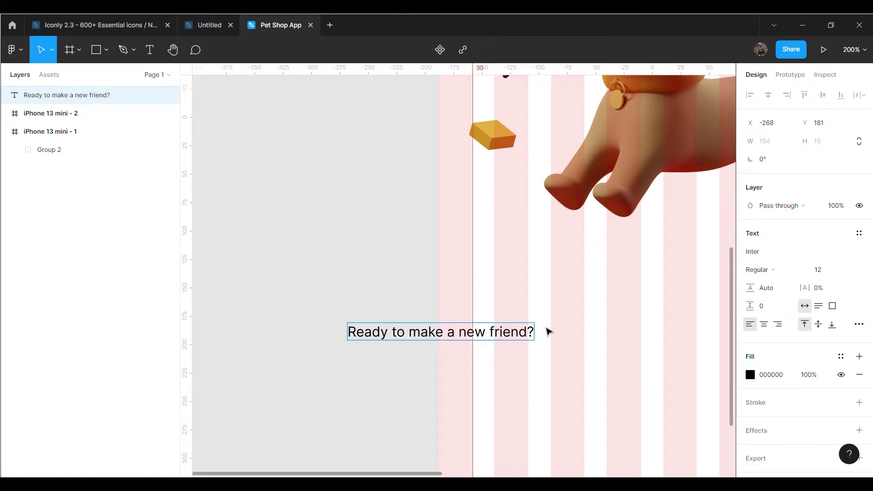
{"action": "key", "text": "Escape"}
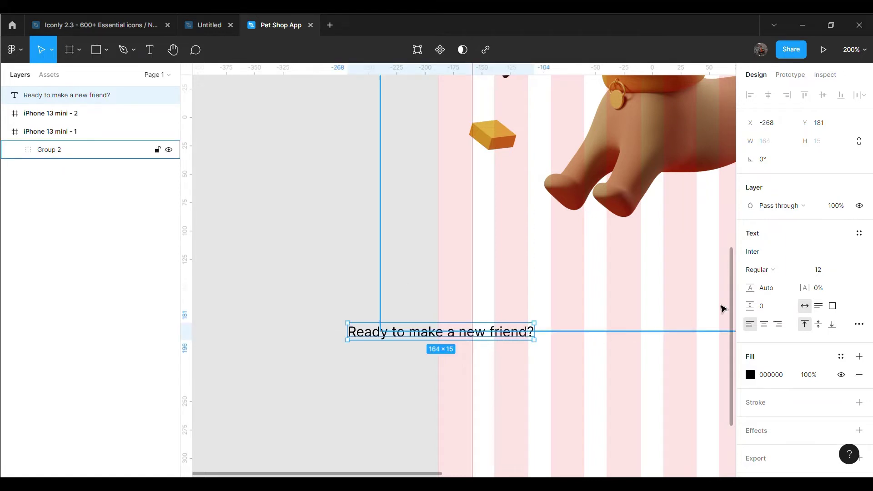
Set the 'Ready to make a new friend?' heading to Gilroy-SemiBold size 25, giving a 337×31 box
{"action": "left_click", "coordinate": [780, 249]}
{"action": "type", "text": "ilroy"}
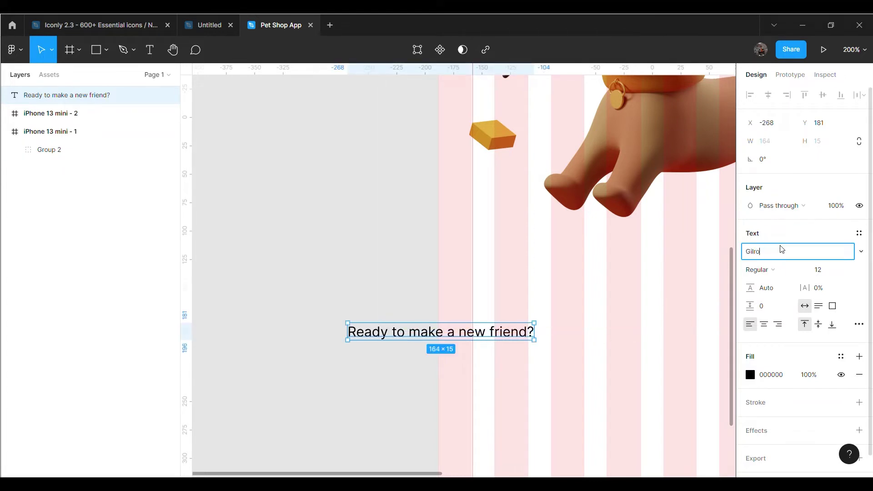
{"action": "key", "text": "Return"}
{"action": "left_click", "coordinate": [862, 251]}
{"action": "scroll", "coordinate": [809, 325], "scroll_direction": "down", "scroll_amount": 2}
{"action": "left_click", "coordinate": [804, 319]}
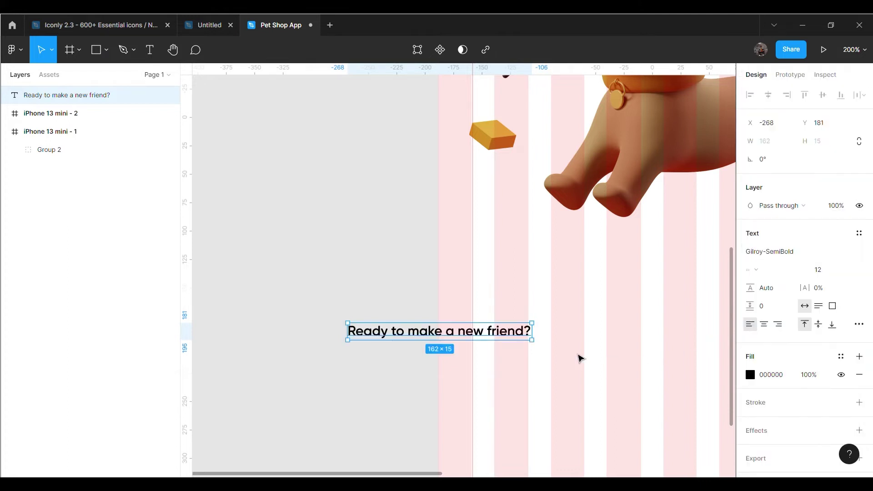
{"action": "left_click", "coordinate": [818, 271]}
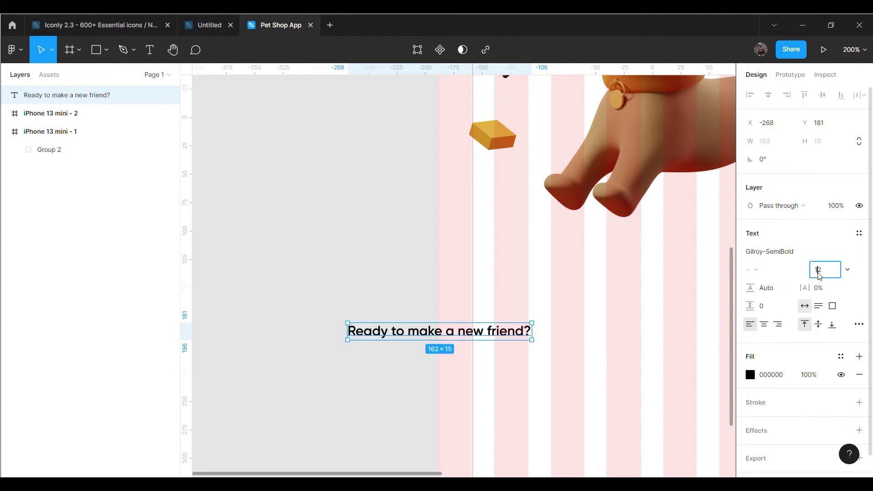
{"action": "type", "text": "25"}
{"action": "key", "text": "Return"}
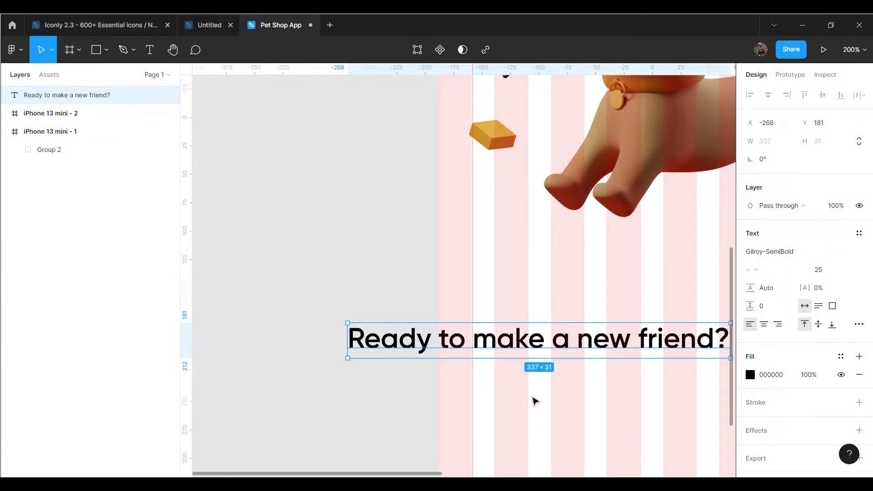
{"action": "key", "text": "shift+0"}
Move the heading under the dog, centre-aligned and wrapped on two lines, with 2% letter spacing
{"action": "left_click_drag", "start_coordinate": [504, 312], "coordinate": [460, 296]}
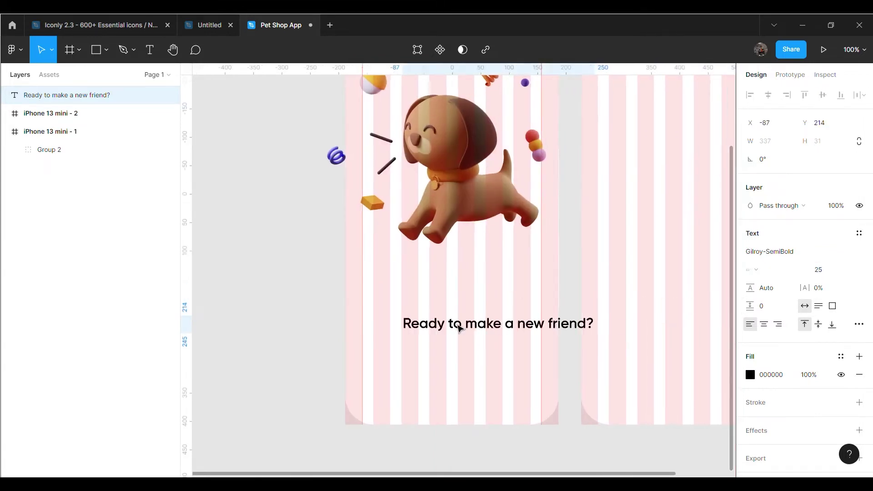
{"action": "left_click", "coordinate": [764, 325]}
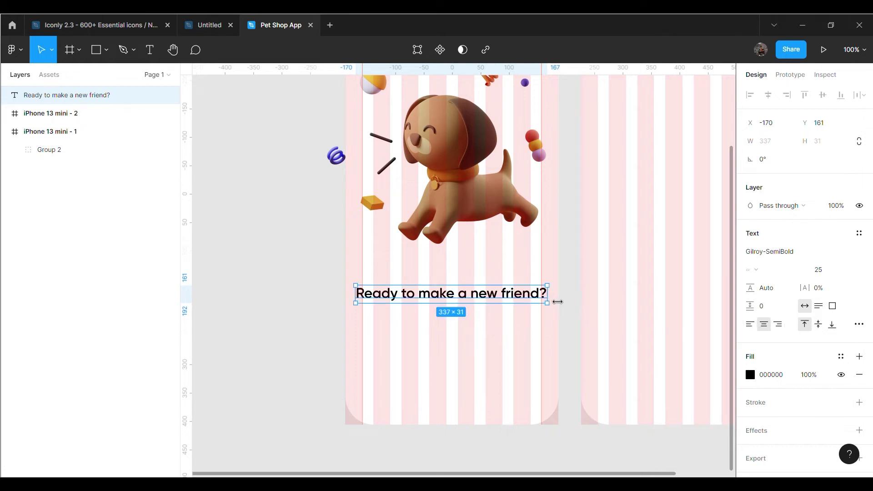
{"action": "mouse_move", "coordinate": [553, 304]}
{"action": "left_mouse_down"}
{"action": "mouse_move", "coordinate": [491, 313]}
{"action": "mouse_move", "coordinate": [475, 329]}
{"action": "left_mouse_up"}
{"action": "left_click_drag", "start_coordinate": [429, 308], "coordinate": [464, 295]}
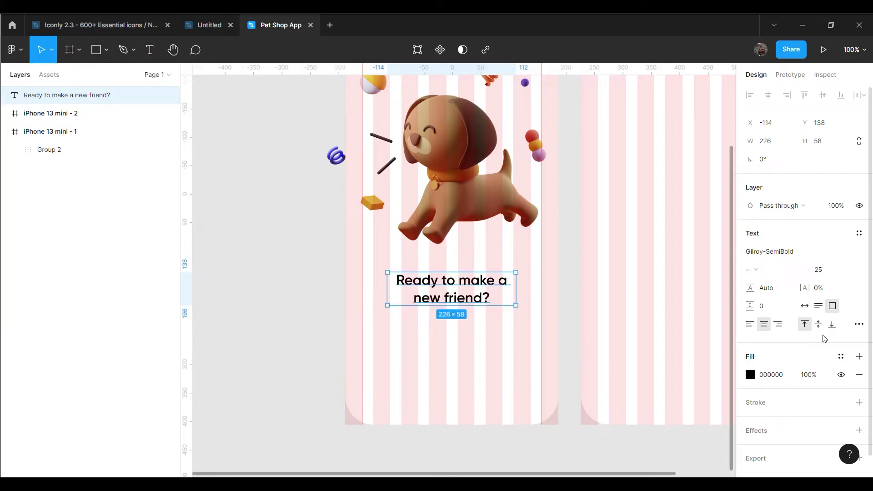
{"action": "left_click", "coordinate": [818, 293]}
{"action": "type", "text": "2"}
{"action": "key", "text": "Return"}
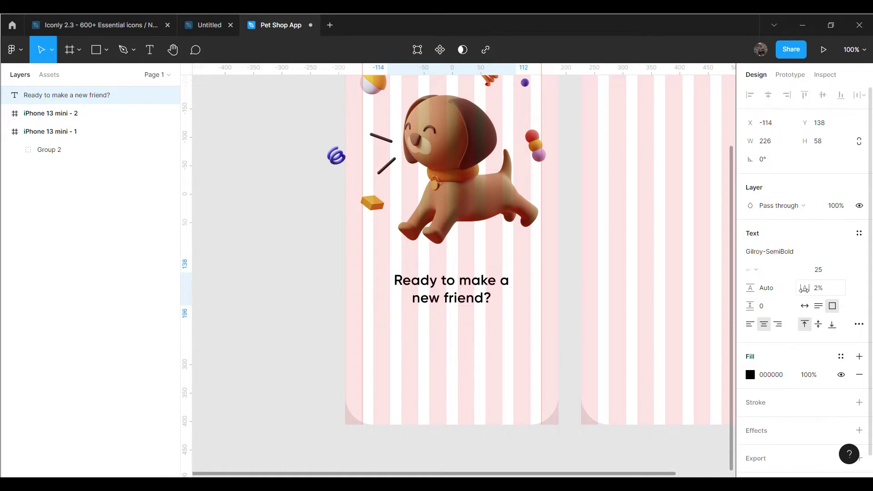
{"action": "left_click_drag", "start_coordinate": [472, 302], "coordinate": [471, 299]}
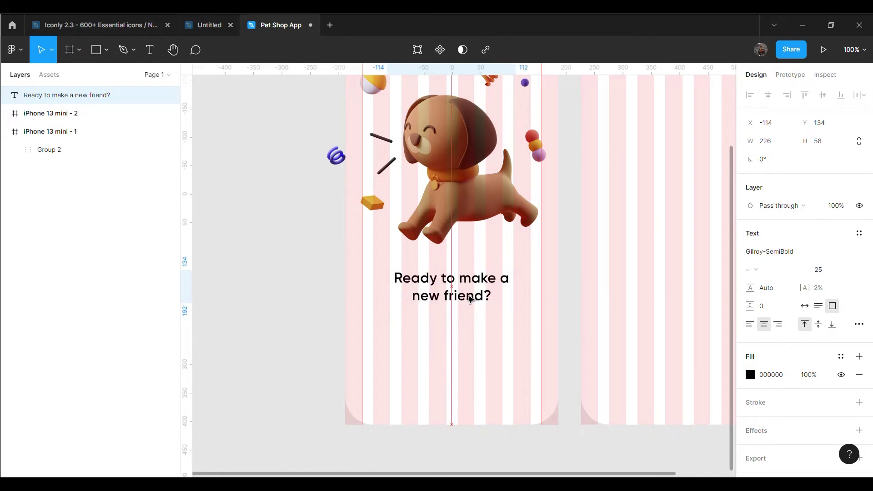
{"action": "left_click", "coordinate": [507, 358]}
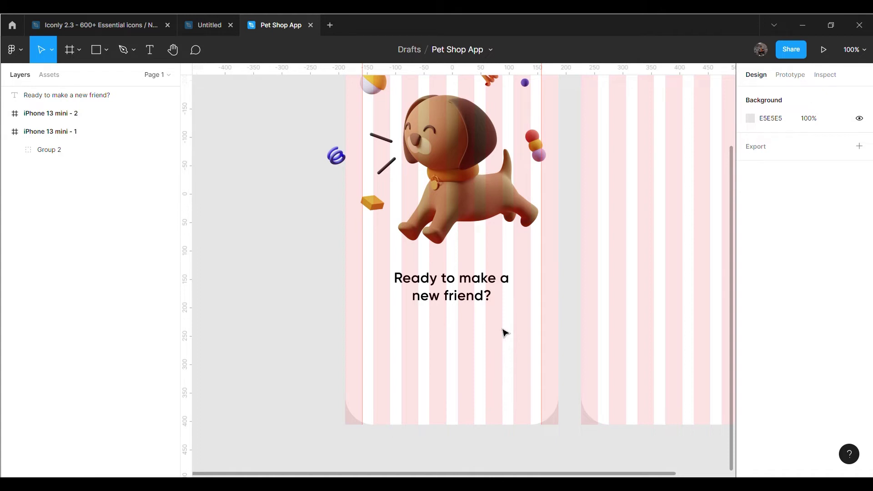
Enlarge the heading to size 28 and centre it horizontally on the screen
{"action": "left_click", "coordinate": [482, 291]}
{"action": "left_click", "coordinate": [823, 271]}
{"action": "type", "text": "8"}
{"action": "key", "text": "Return"}
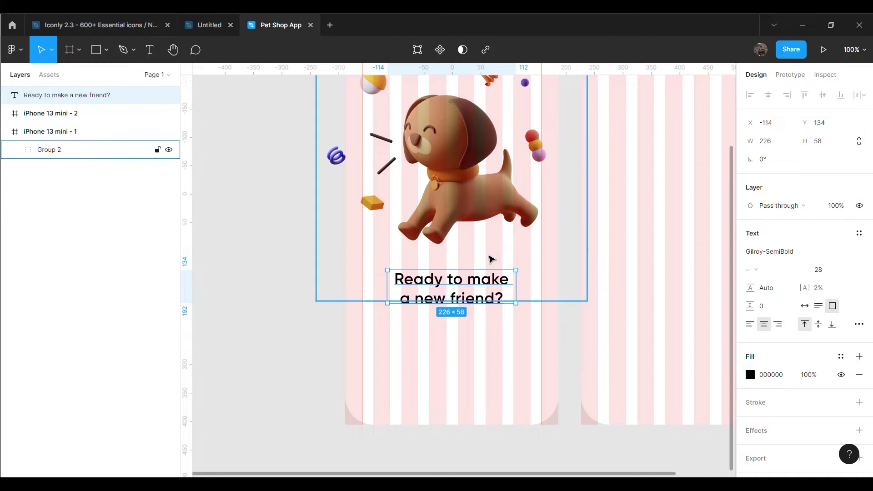
{"action": "left_click_drag", "start_coordinate": [527, 299], "coordinate": [533, 298]}
{"action": "left_click", "coordinate": [493, 351]}
{"action": "left_click_drag", "start_coordinate": [469, 299], "coordinate": [470, 303]}
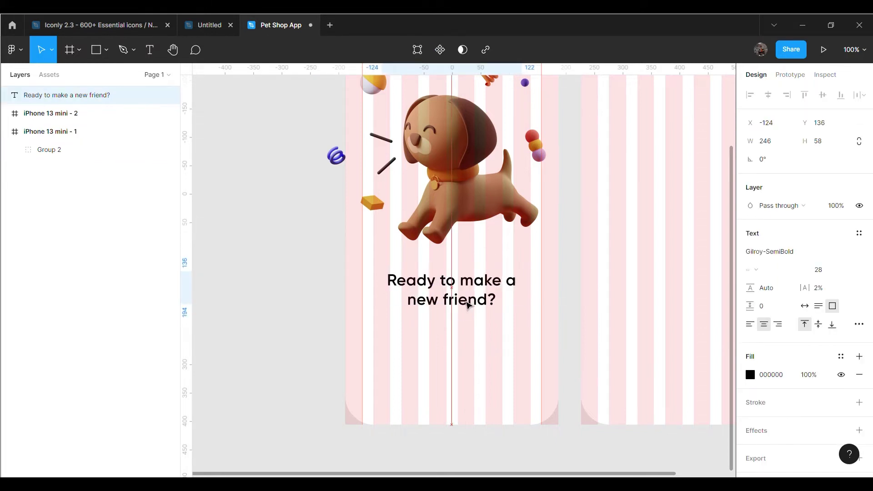
{"action": "left_click", "coordinate": [482, 361]}
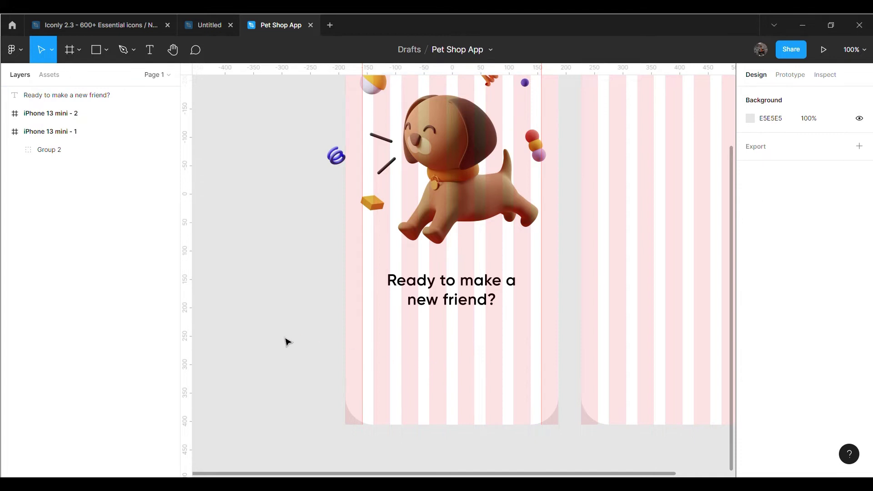
Add the text 'Select your location and simply search for pets near you.' at size 20
{"action": "left_click", "coordinate": [150, 49]}
{"action": "left_click", "coordinate": [261, 268]}
{"action": "type", "text": "Swe"}
{"action": "key", "text": "BackSpace"}
{"action": "key", "text": "BackSpace"}
{"action": "type", "text": "elect your location and simply"}
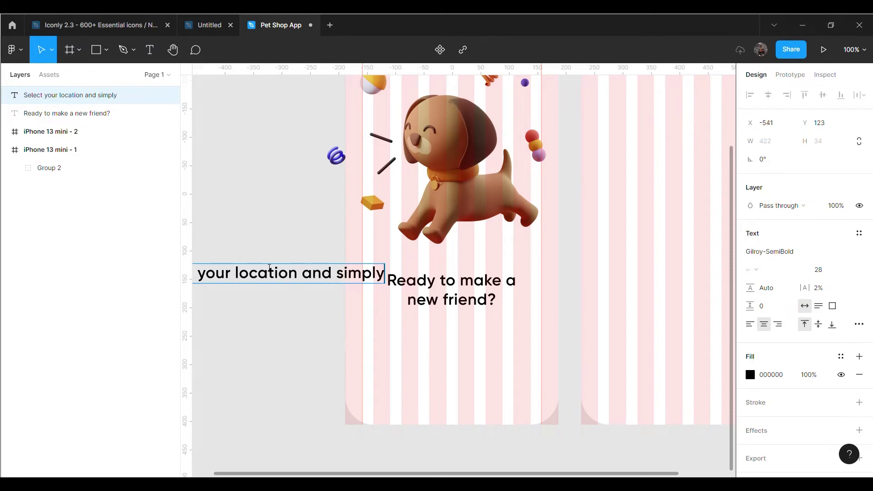
{"action": "type", "text": " search"}
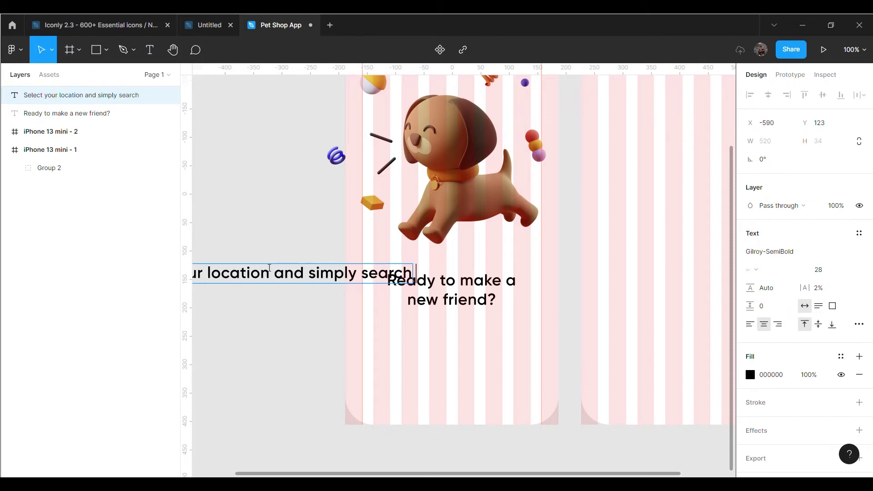
{"action": "type", "text": " for pets near"}
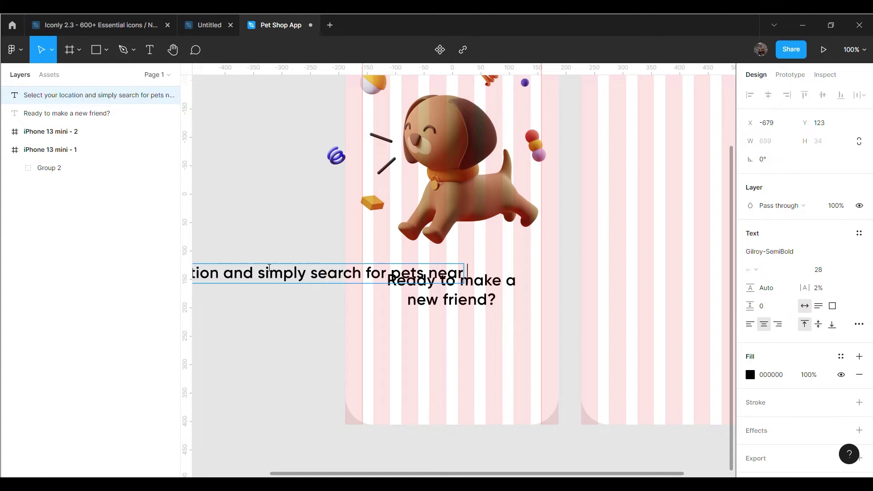
{"action": "type", "text": " you"}
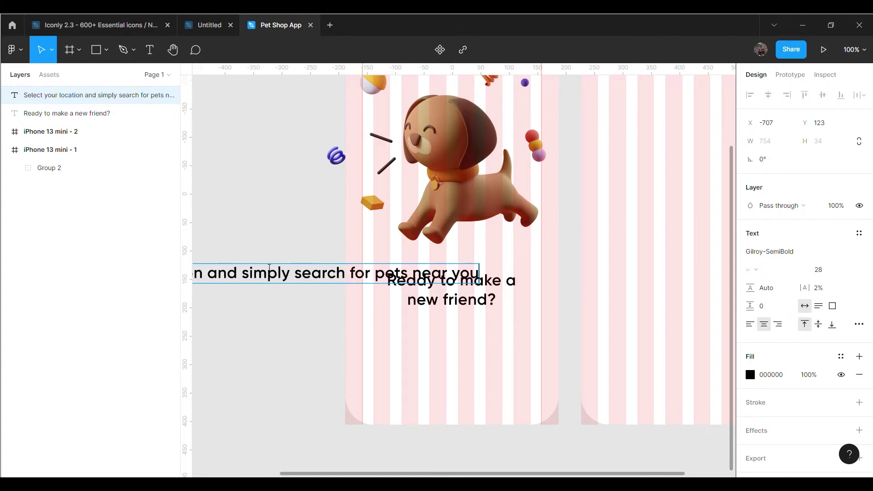
{"action": "type", "text": "."}
{"action": "left_click", "coordinate": [818, 270]}
{"action": "type", "text": "20"}
{"action": "left_click", "coordinate": [826, 275]}
{"action": "key", "text": "Return"}
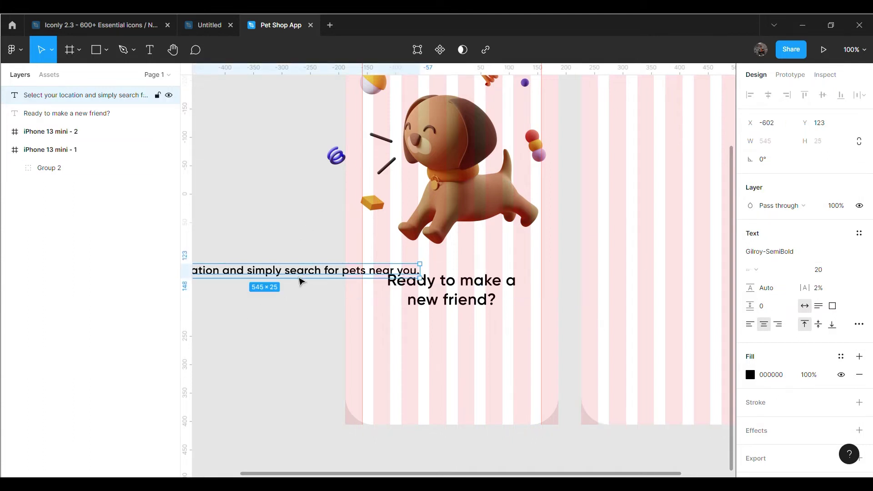
Move the subtitle into the first screen, wrap it onto two lines, and reduce it to size 18
{"action": "left_click_drag", "start_coordinate": [362, 276], "coordinate": [538, 348]}
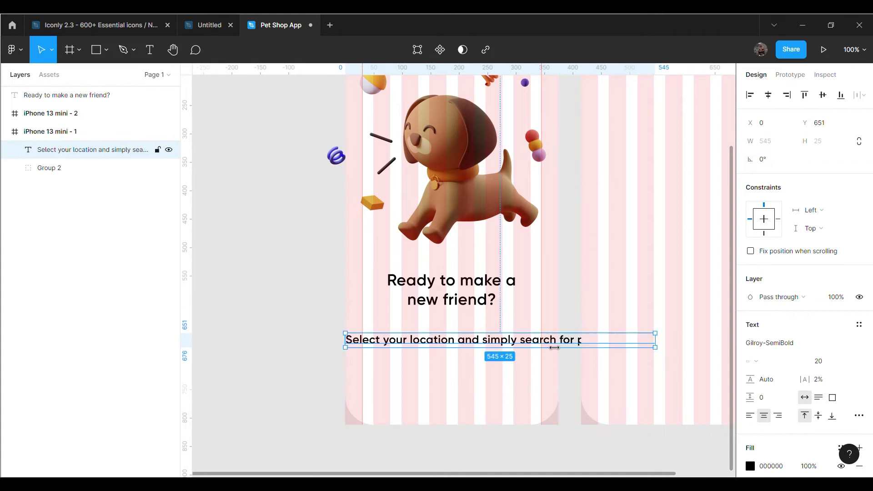
{"action": "left_click_drag", "start_coordinate": [655, 348], "coordinate": [532, 362]}
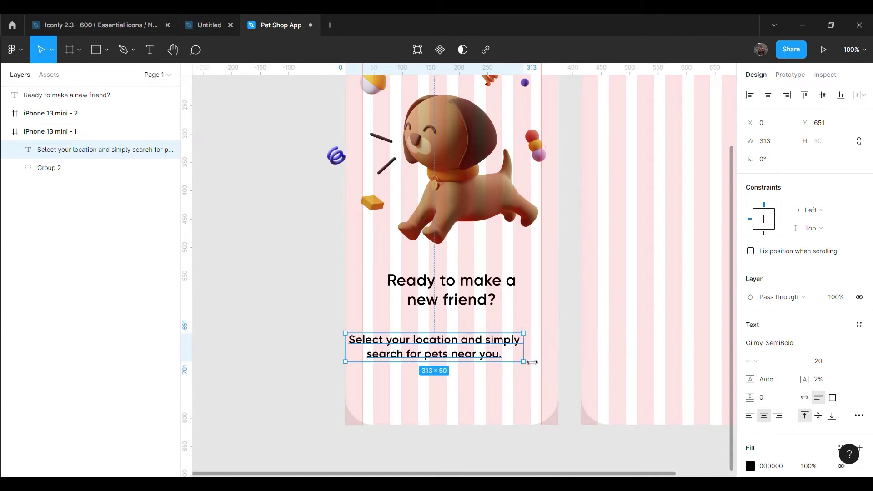
{"action": "mouse_move", "coordinate": [532, 362]}
{"action": "left_mouse_down"}
{"action": "mouse_move", "coordinate": [522, 365]}
{"action": "mouse_move", "coordinate": [577, 363]}
{"action": "left_mouse_up"}
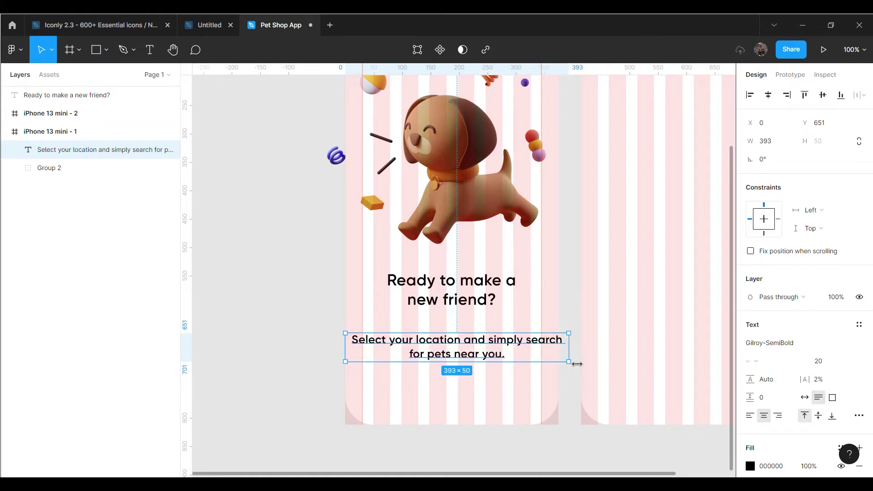
{"action": "left_click", "coordinate": [826, 359]}
{"action": "type", "text": "18"}
{"action": "key", "text": "Return"}
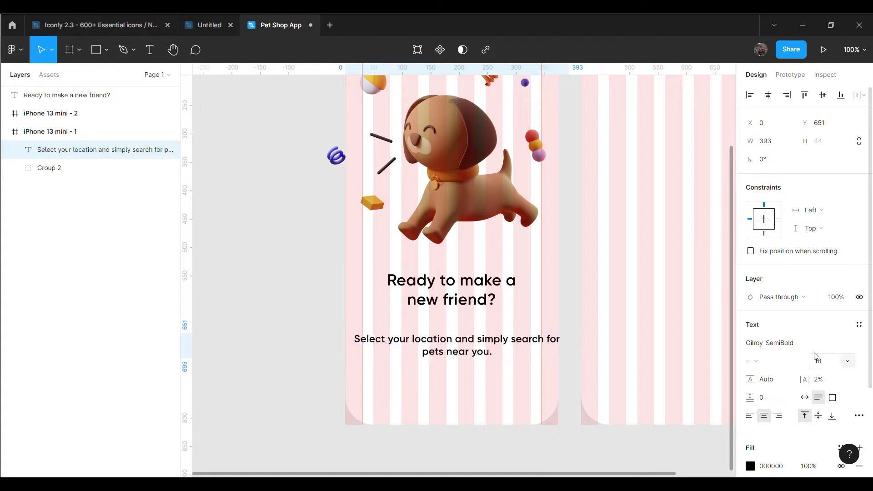
{"action": "left_click", "coordinate": [484, 389]}
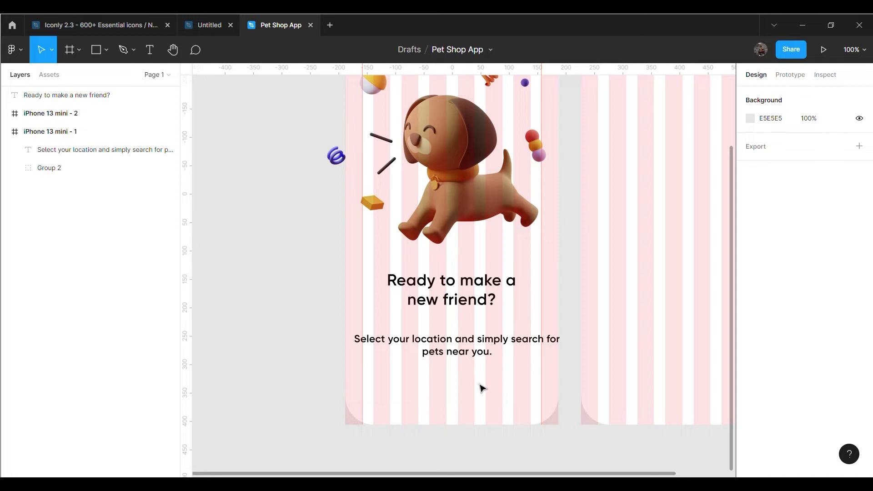
Narrow the subtitle to 356 wide, place it under the heading, and set size 16
{"action": "left_click", "coordinate": [531, 347]}
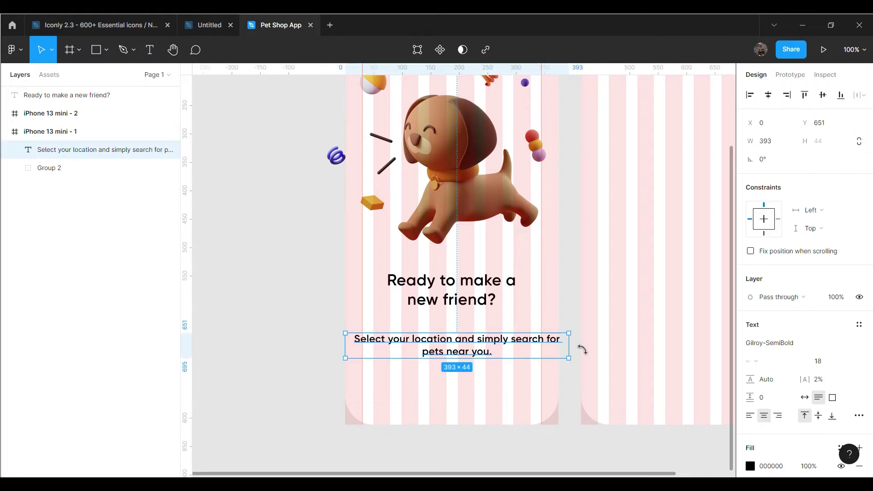
{"action": "left_click_drag", "start_coordinate": [581, 350], "coordinate": [559, 350]}
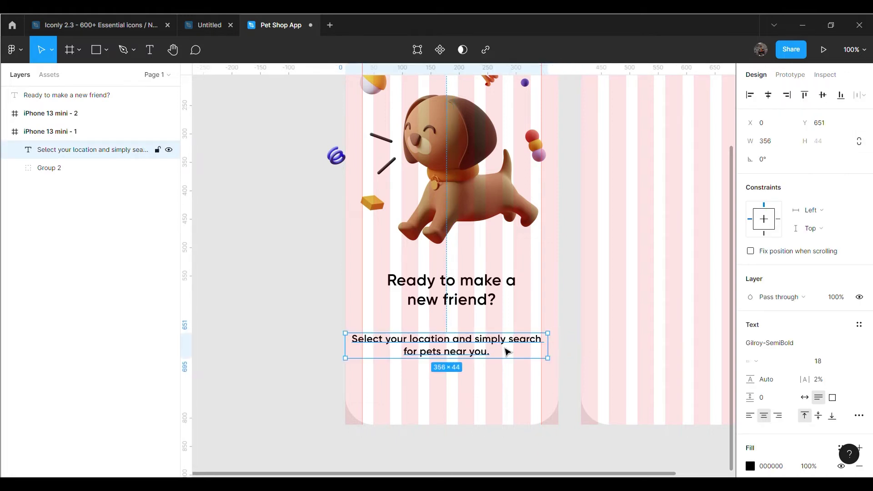
{"action": "left_click_drag", "start_coordinate": [456, 354], "coordinate": [461, 344]}
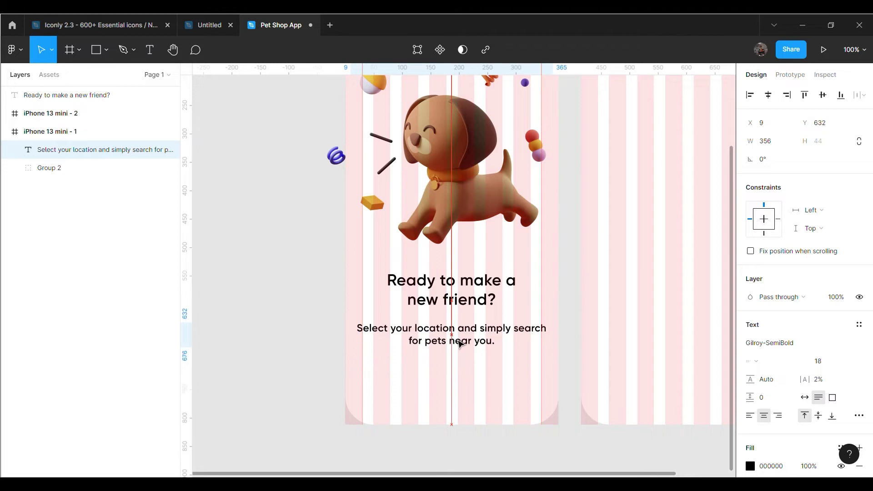
{"action": "left_click", "coordinate": [827, 361]}
{"action": "type", "text": "16"}
{"action": "key", "text": "Return"}
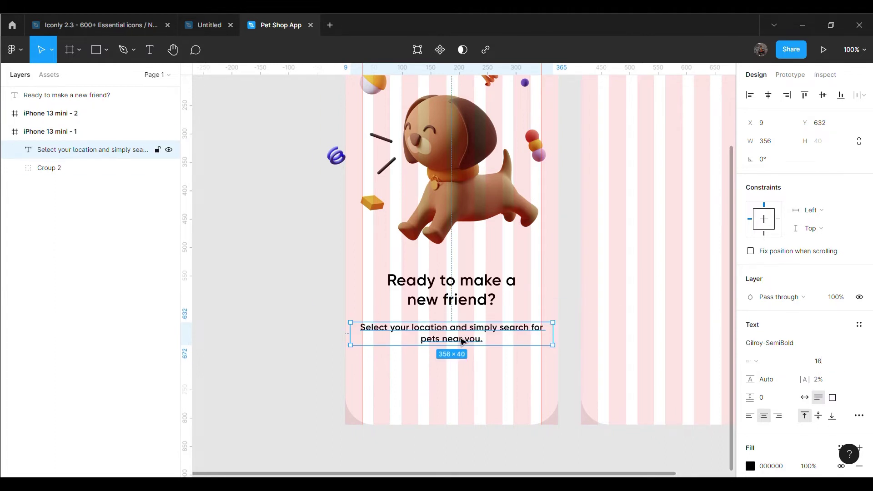
{"action": "key", "text": "Escape"}
{"action": "left_click", "coordinate": [580, 325]}
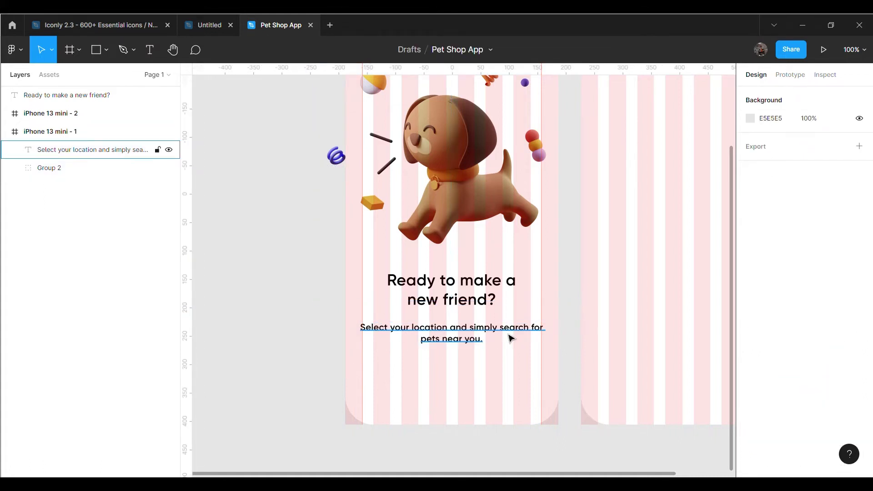
Draw a 177×60 grey button rectangle below the subtitle
{"action": "left_click", "coordinate": [576, 298]}
{"action": "left_click", "coordinate": [575, 335]}
{"action": "left_click", "coordinate": [96, 50]}
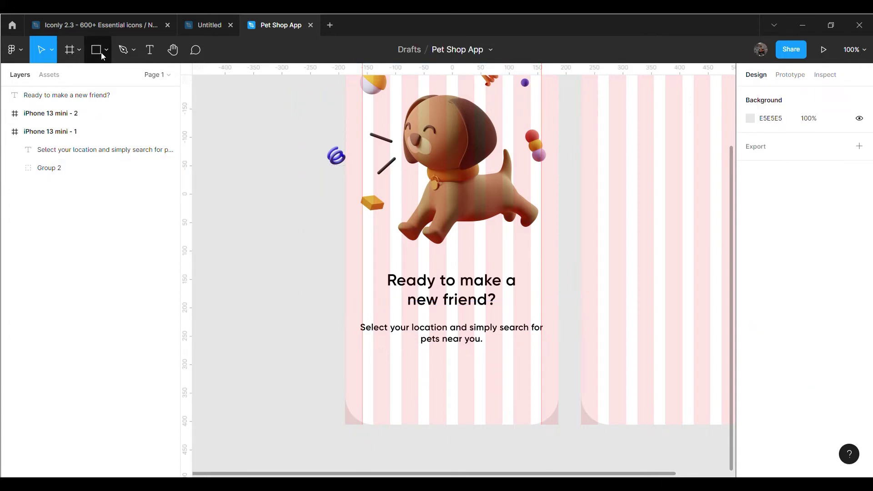
{"action": "left_click", "coordinate": [75, 76]}
{"action": "left_click_drag", "start_coordinate": [421, 370], "coordinate": [513, 402]}
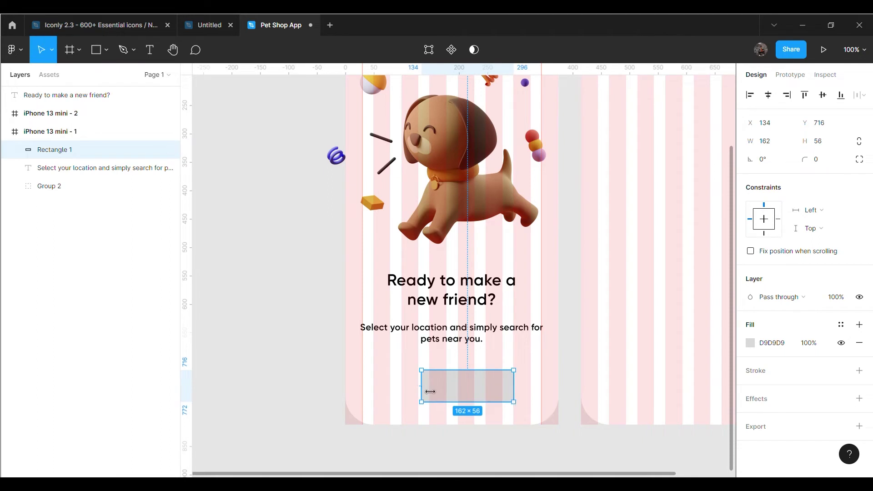
{"action": "left_click_drag", "start_coordinate": [421, 387], "coordinate": [402, 386]}
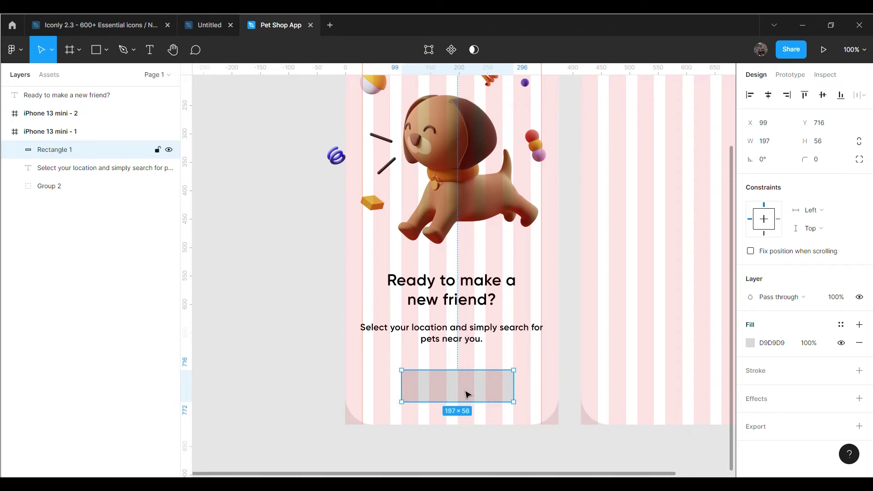
{"action": "left_click_drag", "start_coordinate": [475, 409], "coordinate": [510, 401]}
Centre the rectangle under the subtitle and round it into a pill with corner radius 30
{"action": "left_click_drag", "start_coordinate": [458, 399], "coordinate": [452, 394]}
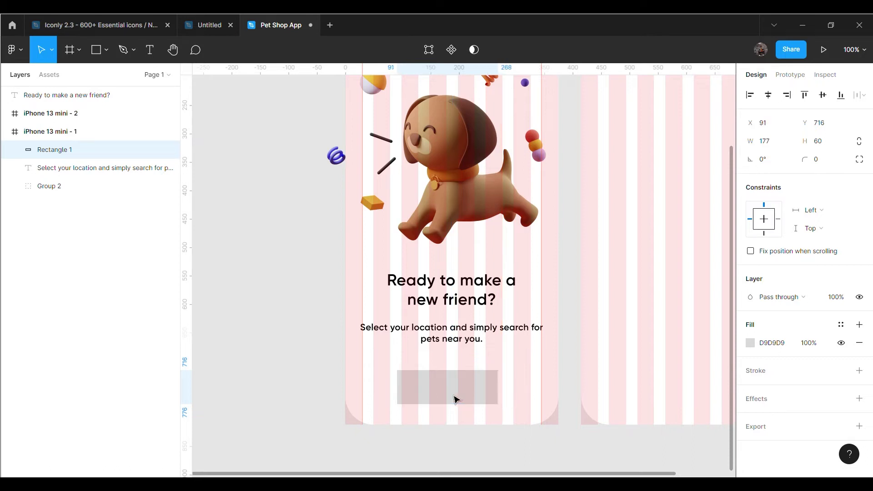
{"action": "left_click_drag", "start_coordinate": [446, 395], "coordinate": [449, 386]}
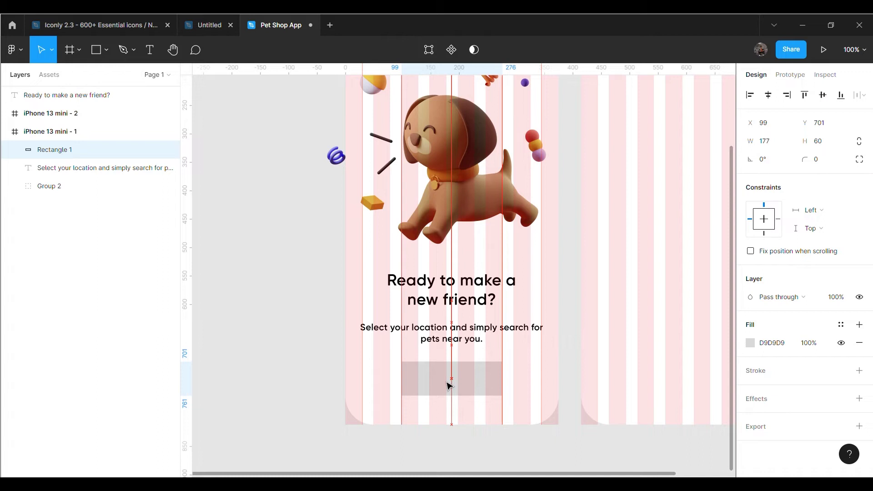
{"action": "left_click_drag", "start_coordinate": [449, 385], "coordinate": [450, 386]}
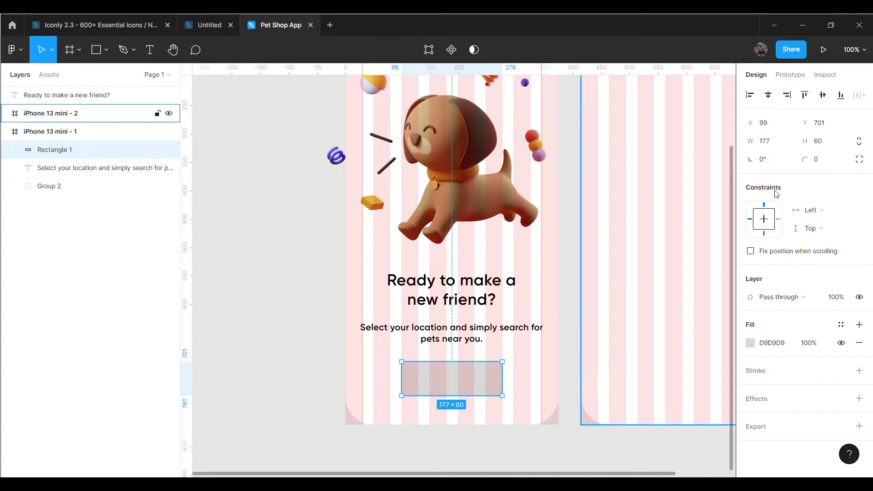
{"action": "left_click", "coordinate": [838, 160]}
{"action": "type", "text": "30"}
{"action": "key", "text": "Return"}
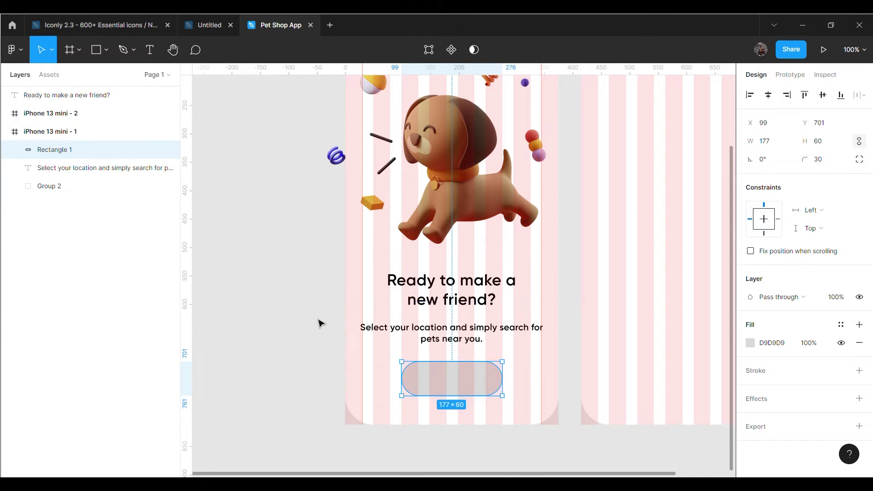
{"action": "left_click", "coordinate": [317, 321]}
Start a new text layer left of the phone reading 'FDG Started'
{"action": "left_click", "coordinate": [148, 59]}
{"action": "left_click", "coordinate": [284, 317]}
{"action": "type", "text": "FD"}
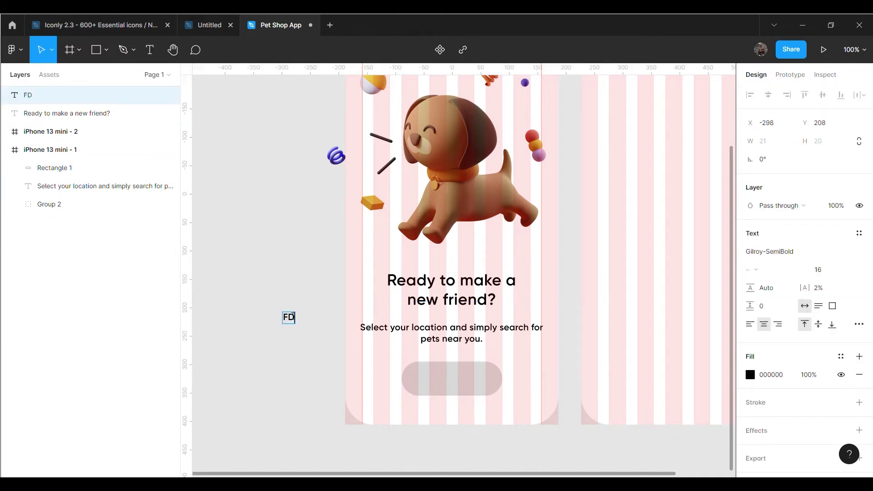
{"action": "type", "text": "Get"}
{"action": "type", "text": " Started"}
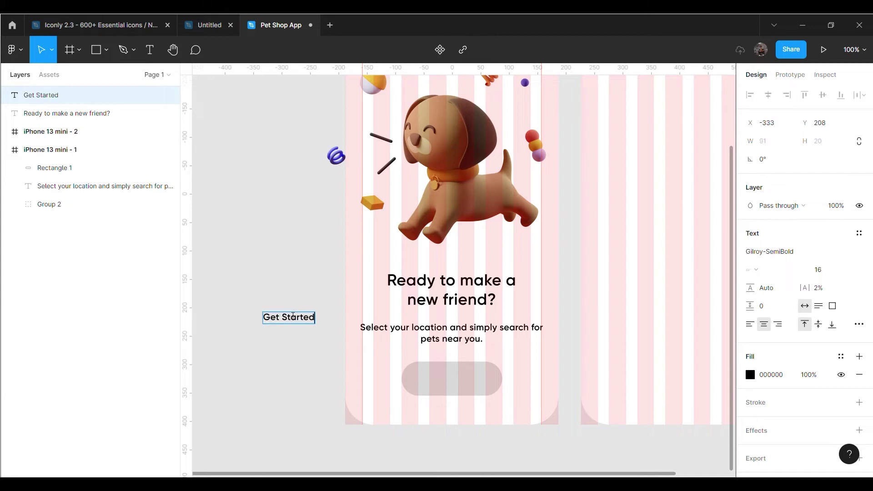
Make the Get Started label Gilroy-Bold and centre it on the pill button
{"action": "key", "text": "Escape"}
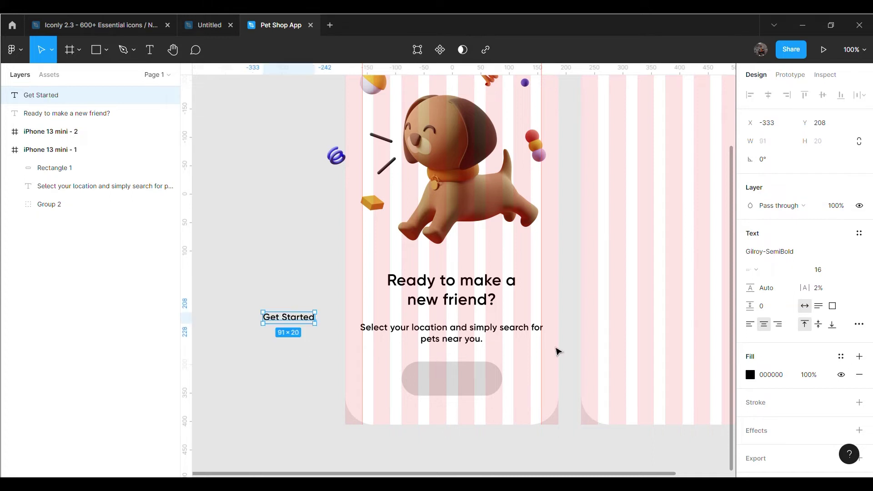
{"action": "left_click", "coordinate": [855, 254]}
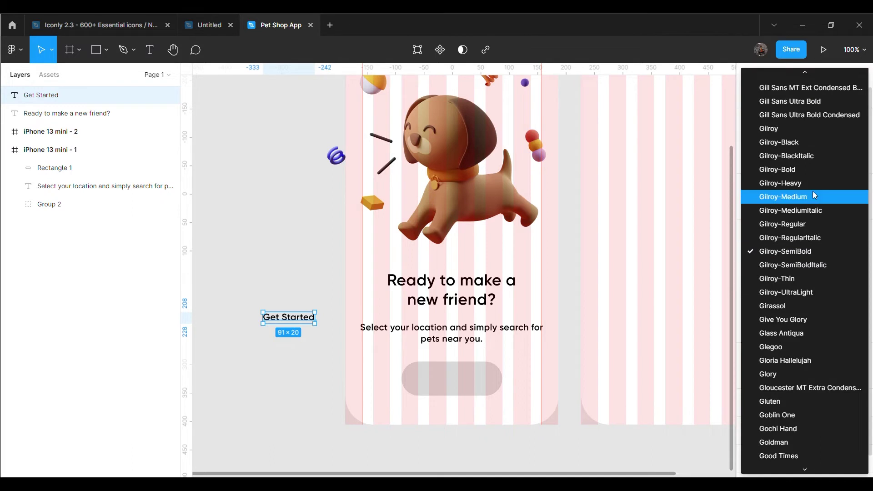
{"action": "left_click", "coordinate": [797, 166]}
{"action": "left_click", "coordinate": [277, 287]}
{"action": "left_click_drag", "start_coordinate": [284, 317], "coordinate": [451, 382]}
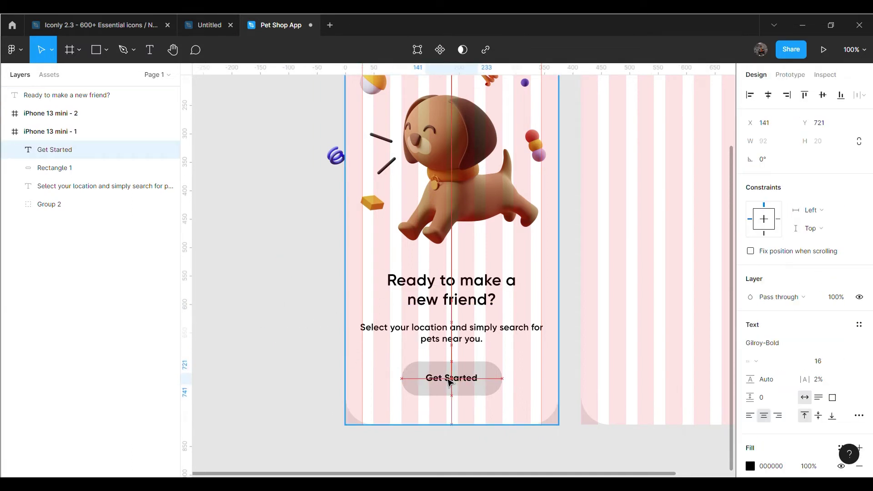
{"action": "left_click_drag", "start_coordinate": [450, 382], "coordinate": [439, 384]}
{"action": "left_click", "coordinate": [312, 322]}
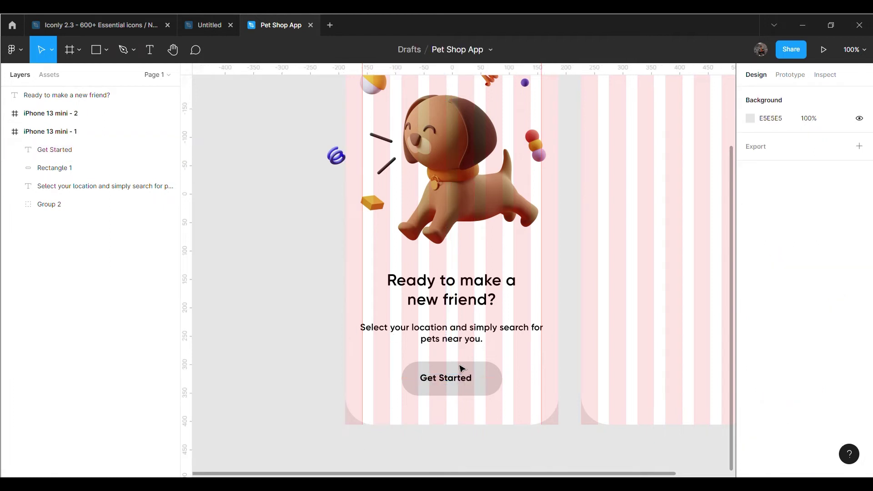
Set the Get Started label's font size to 18
{"action": "left_click", "coordinate": [454, 378]}
{"action": "left_click", "coordinate": [824, 360]}
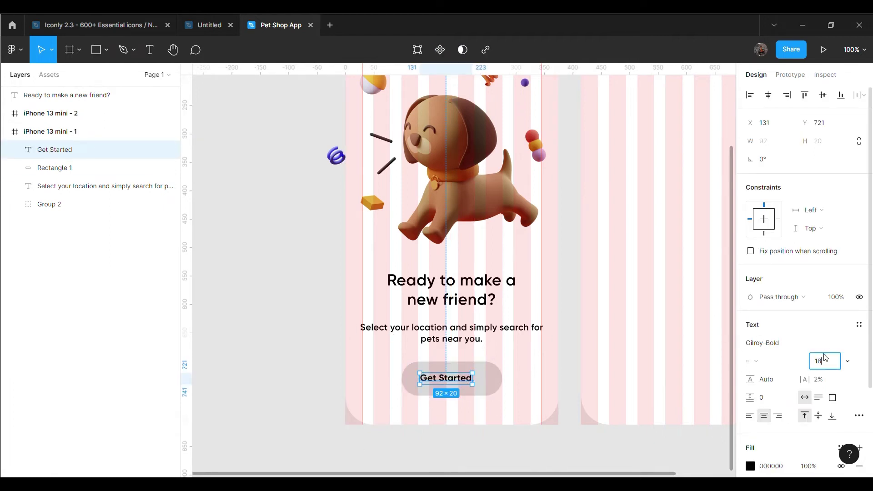
{"action": "key", "text": "Return"}
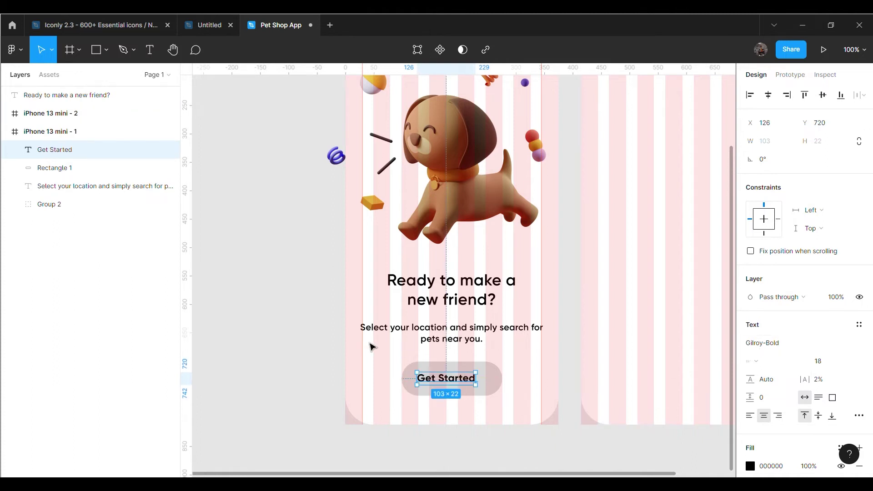
{"action": "left_click", "coordinate": [283, 296]}
{"action": "left_click", "coordinate": [91, 25]}
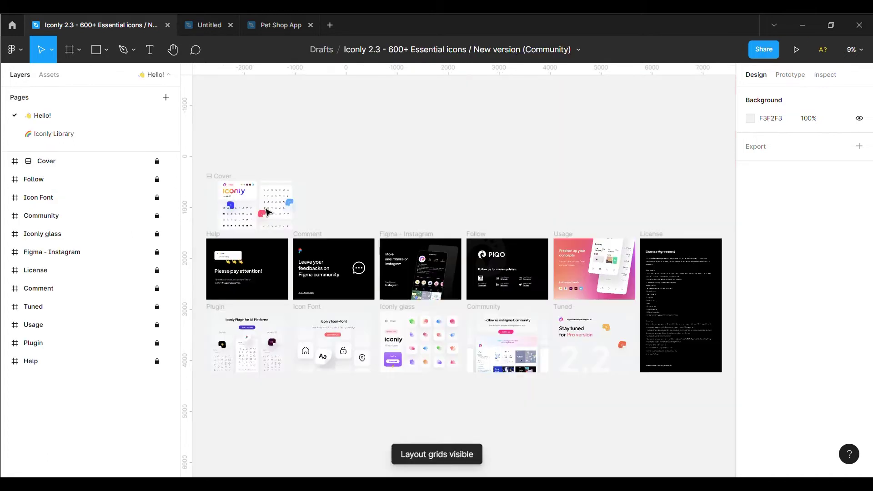
Zoom into the Iconly Library page and select the Arrow - Right 2 icon
{"action": "left_click", "coordinate": [86, 134]}
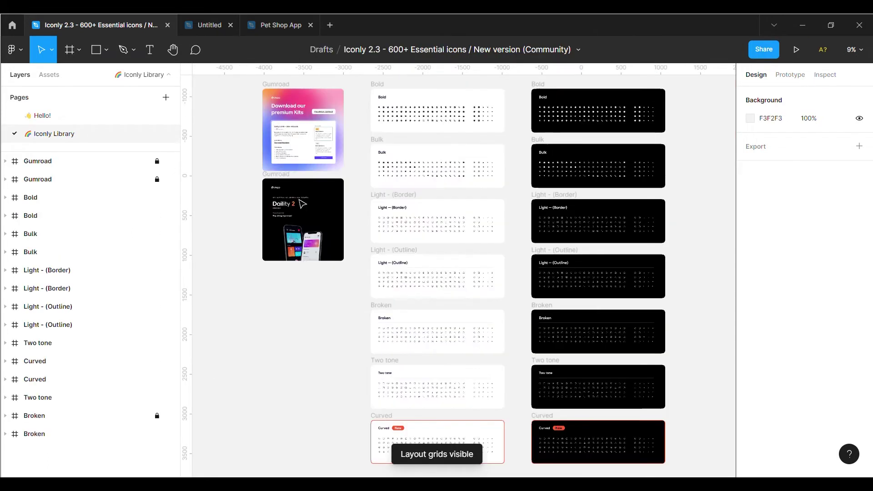
{"action": "scroll", "coordinate": [519, 224], "scroll_direction": "up", "scroll_amount": 3}
{"action": "scroll", "coordinate": [519, 224], "scroll_direction": "up", "scroll_amount": 3}
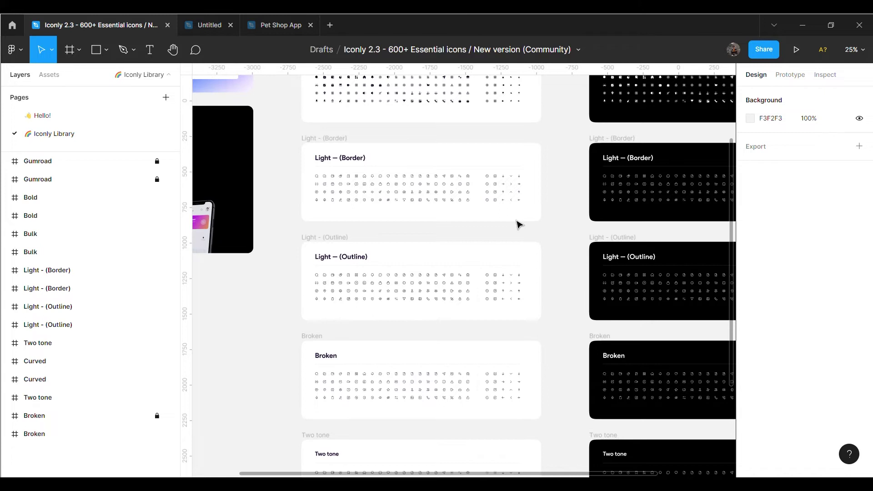
{"action": "key", "text": "ctrl+plus"}
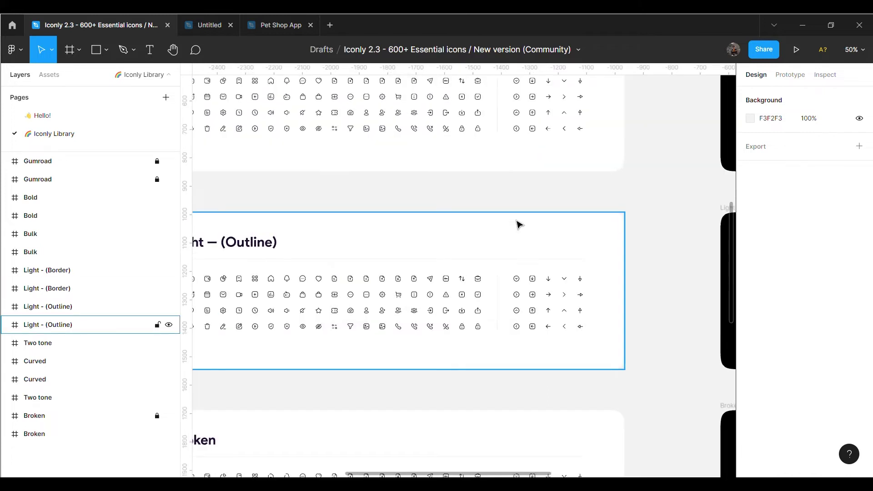
{"action": "key", "text": "ctrl+plus"}
{"action": "left_click", "coordinate": [672, 322]}
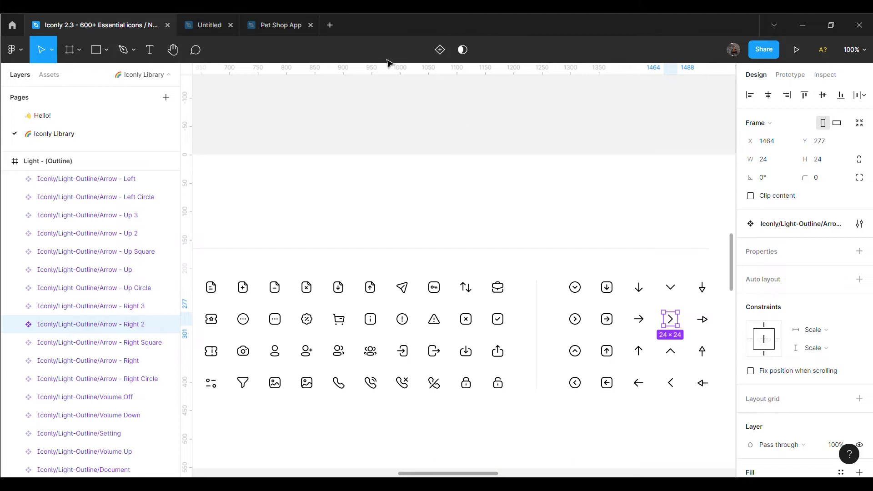
Paste the arrow into the first Pet Shop App frame, right of the Get Started label
{"action": "left_click", "coordinate": [280, 25]}
{"action": "left_click", "coordinate": [538, 368]}
{"action": "left_click", "coordinate": [507, 373]}
{"action": "key", "text": "ctrl+v"}
{"action": "left_click_drag", "start_coordinate": [469, 282], "coordinate": [490, 383]}
{"action": "scroll", "coordinate": [761, 343], "scroll_direction": "down", "scroll_amount": 5}
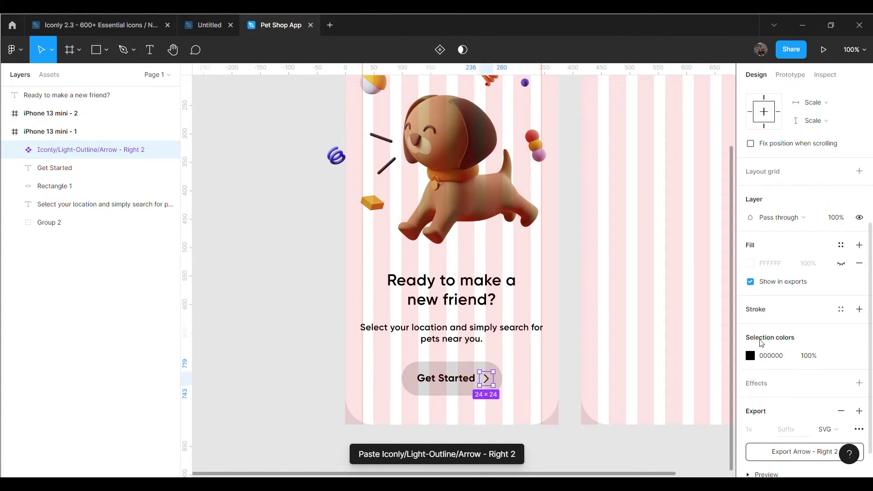
Make the arrow icon white and the button rectangle fill black
{"action": "left_click", "coordinate": [750, 355]}
{"action": "left_click_drag", "start_coordinate": [633, 275], "coordinate": [574, 164]}
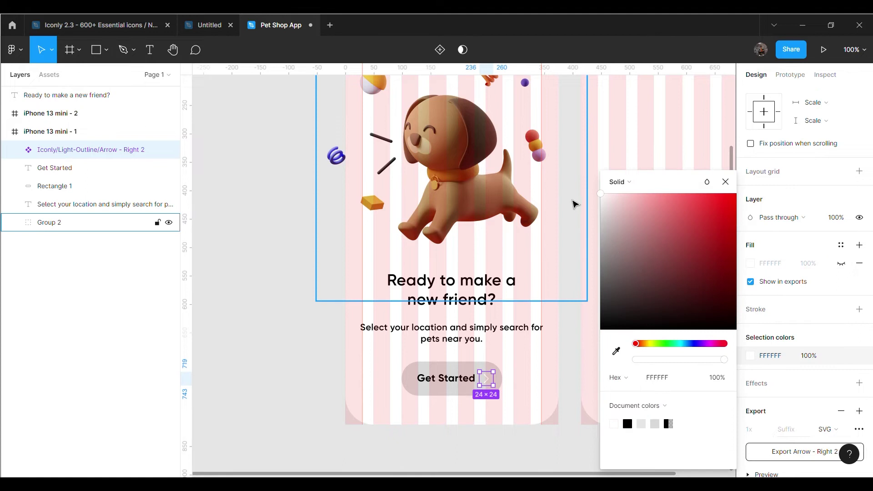
{"action": "left_click", "coordinate": [272, 364]}
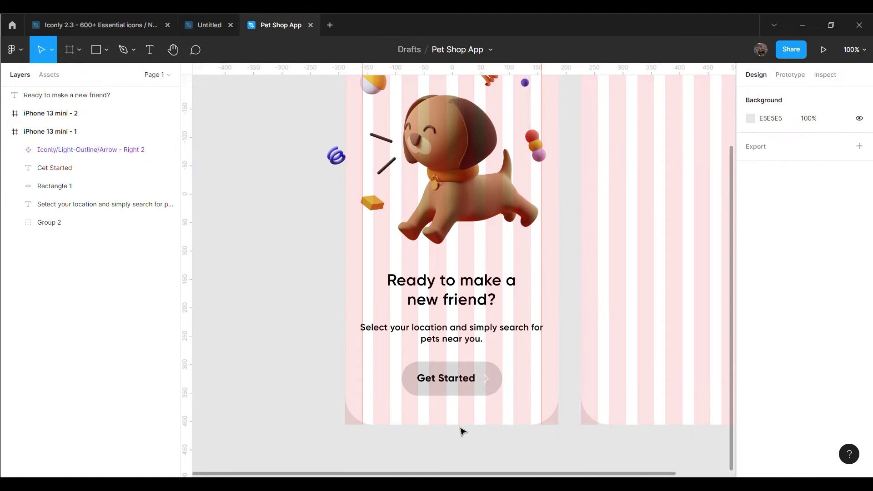
{"action": "left_click", "coordinate": [496, 392]}
{"action": "left_click", "coordinate": [751, 343]}
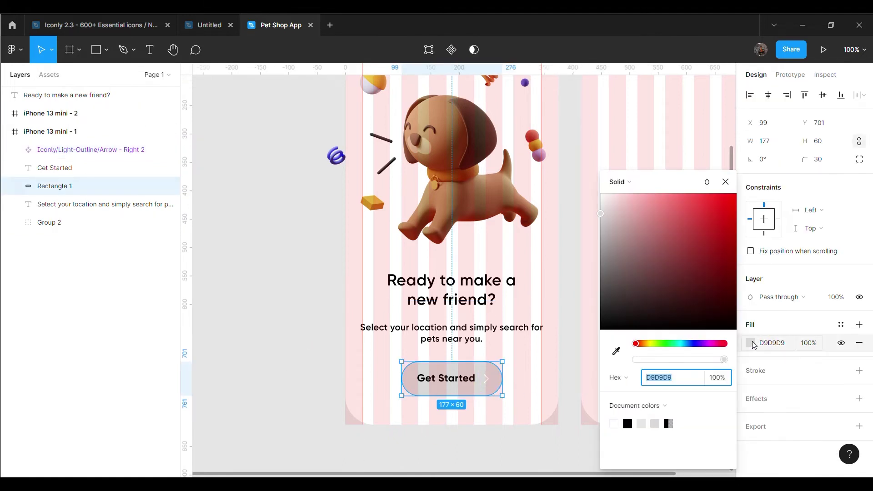
{"action": "left_click_drag", "start_coordinate": [719, 274], "coordinate": [737, 329]}
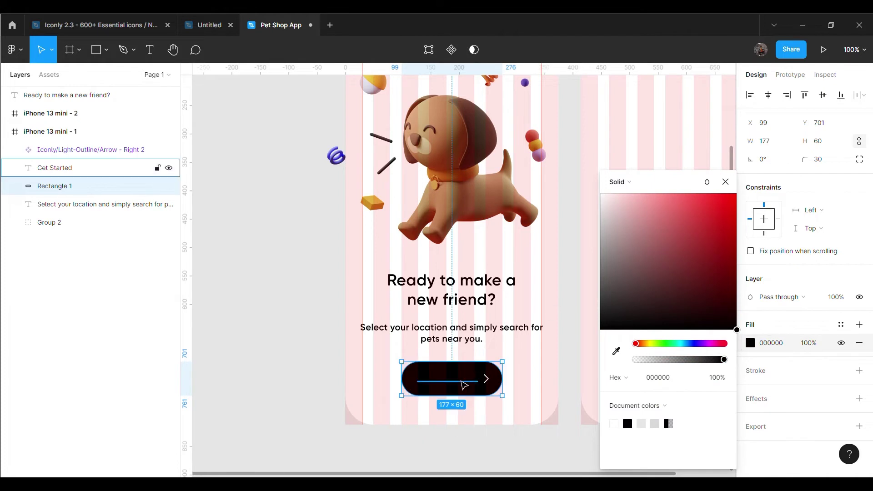
Give the Get Started text a white FFFFFF fill
{"action": "left_click", "coordinate": [464, 386]}
{"action": "scroll", "coordinate": [773, 319], "scroll_direction": "down", "scroll_amount": 3}
{"action": "left_click", "coordinate": [751, 351]}
{"action": "type", "text": "FFFFFF"}
{"action": "key", "text": "Return"}
{"action": "left_click", "coordinate": [279, 329]}
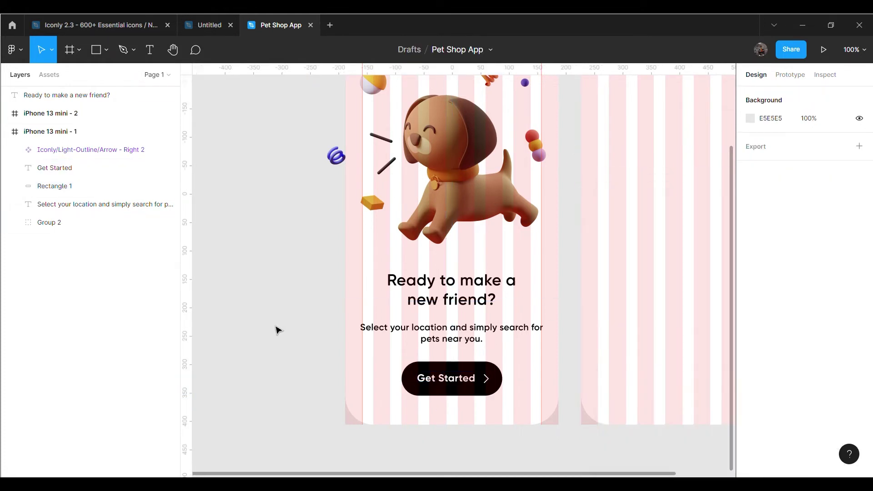
Hide the striped layout grid on the iPhone 13 mini - 1 frame
{"action": "left_click", "coordinate": [50, 132]}
{"action": "left_click", "coordinate": [841, 269]}
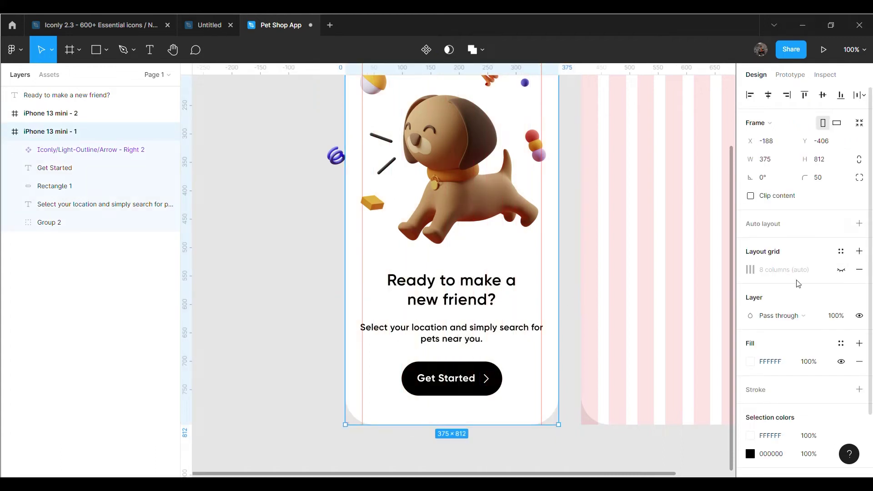
{"action": "left_click", "coordinate": [575, 266]}
{"action": "left_click", "coordinate": [579, 340]}
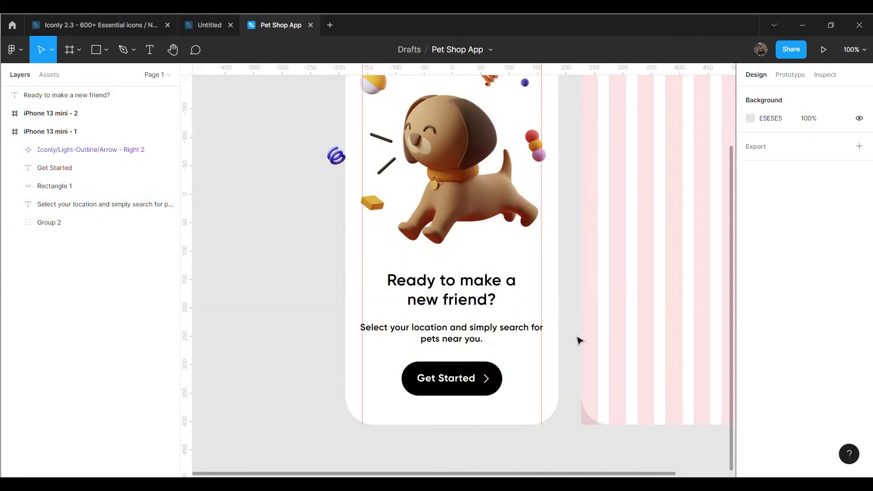
Give the description paragraph a light grey fill, adjusted from E5E5E5 to C9C6C6
{"action": "key", "text": "minus"}
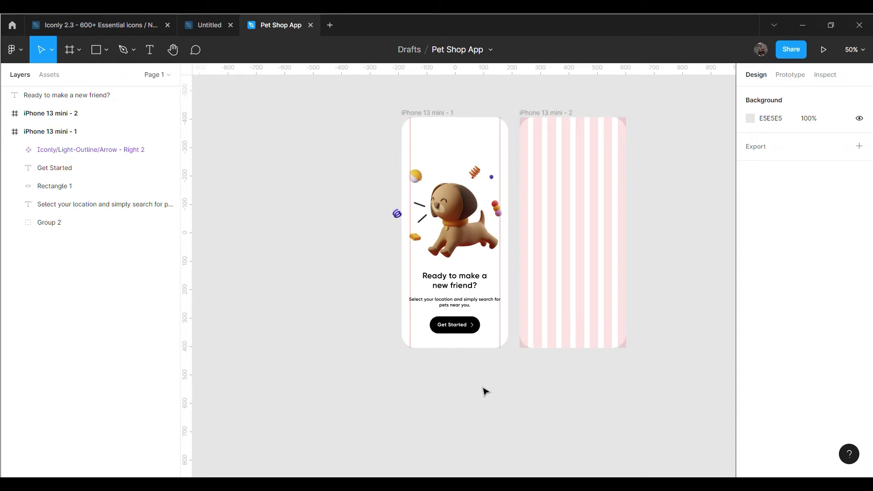
{"action": "key", "text": "plus"}
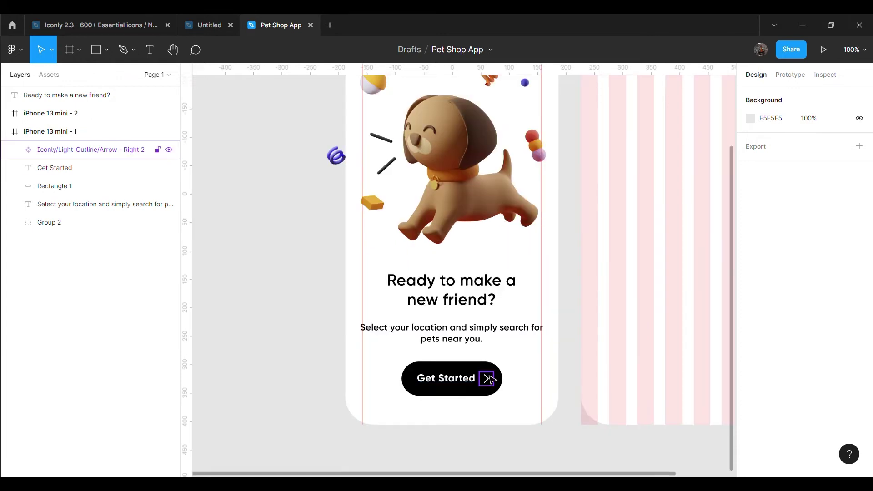
{"action": "left_click", "coordinate": [492, 343]}
{"action": "scroll", "coordinate": [800, 319], "scroll_direction": "down", "scroll_amount": 3}
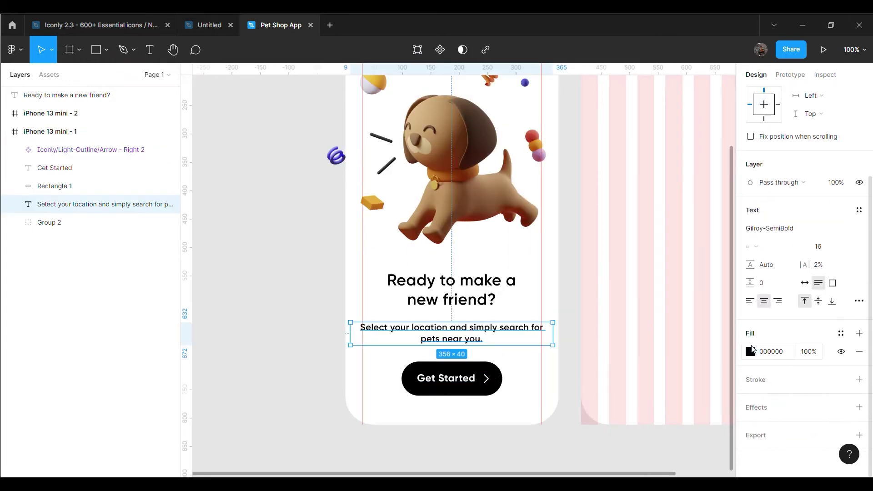
{"action": "left_click", "coordinate": [751, 352]}
{"action": "left_click", "coordinate": [647, 434]}
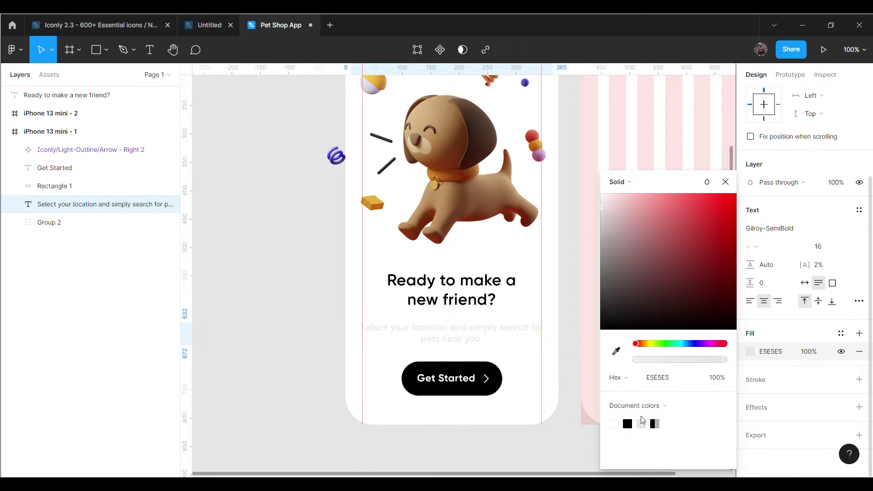
{"action": "left_click_drag", "start_coordinate": [654, 253], "coordinate": [603, 229]}
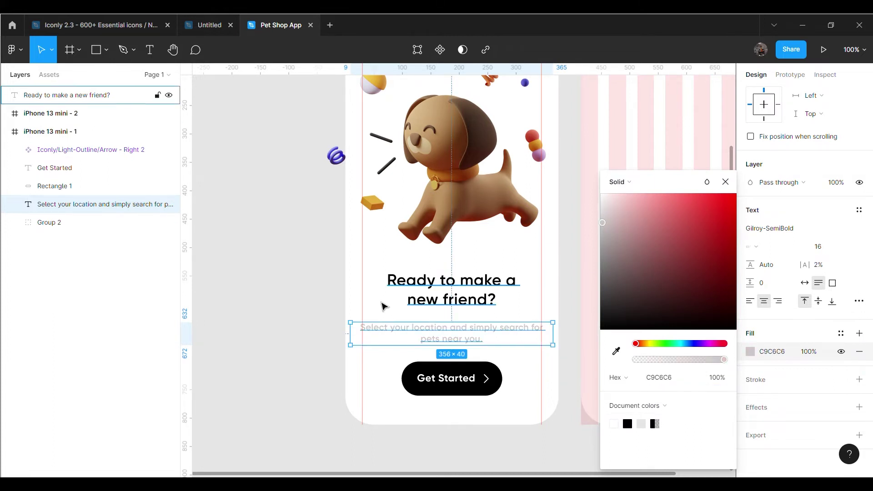
{"action": "left_click", "coordinate": [304, 320]}
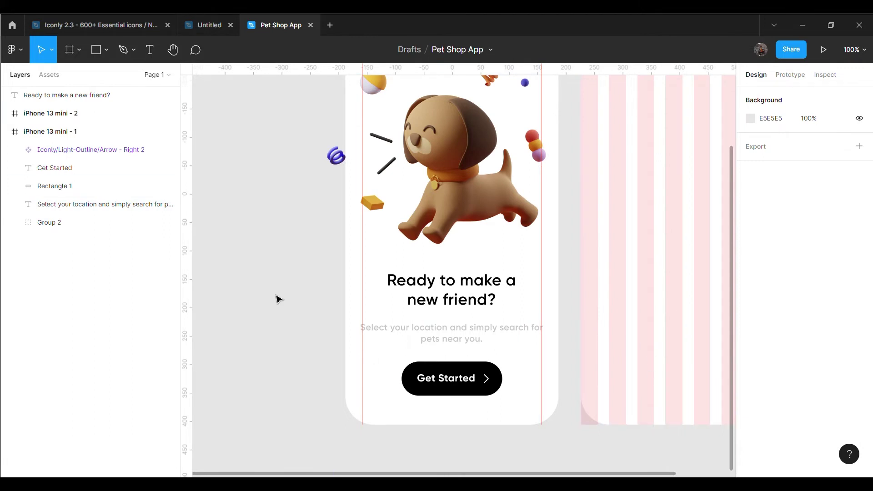
Move the dog illustration up slightly on the first screen
{"action": "scroll", "coordinate": [419, 325], "scroll_direction": "up", "scroll_amount": 3}
{"action": "scroll", "coordinate": [419, 326], "scroll_direction": "up", "scroll_amount": 1}
{"action": "scroll", "coordinate": [421, 326], "scroll_direction": "up", "scroll_amount": 2}
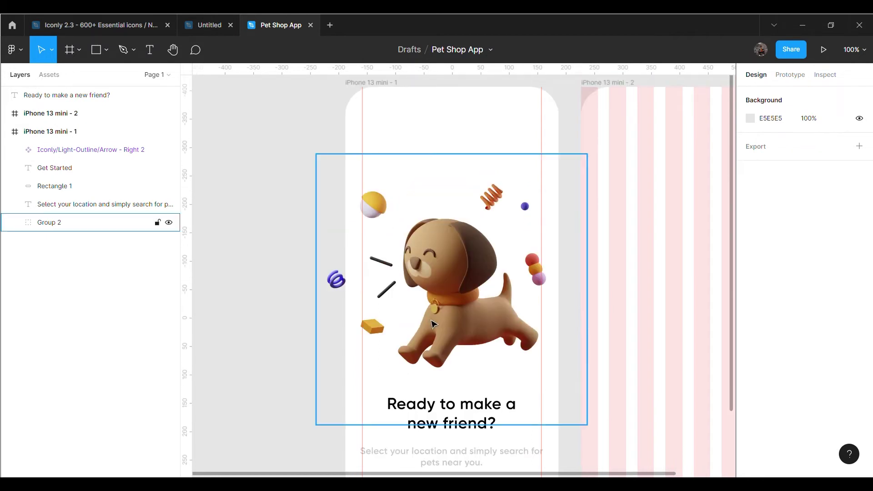
{"action": "scroll", "coordinate": [433, 324], "scroll_direction": "down", "scroll_amount": 3}
{"action": "scroll", "coordinate": [433, 324], "scroll_direction": "up", "scroll_amount": 3}
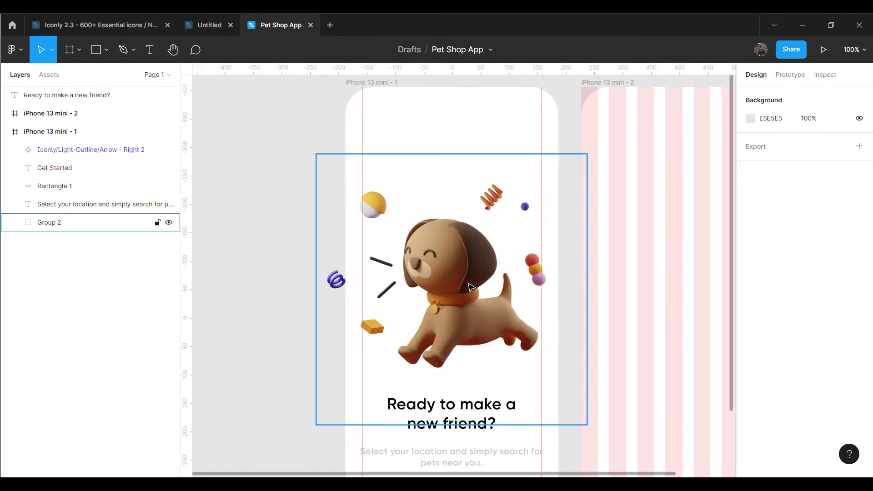
{"action": "mouse_move", "coordinate": [471, 286]}
{"action": "left_mouse_down"}
{"action": "mouse_move", "coordinate": [470, 269]}
{"action": "mouse_move", "coordinate": [470, 283]}
{"action": "left_mouse_up"}
{"action": "left_click", "coordinate": [281, 321]}
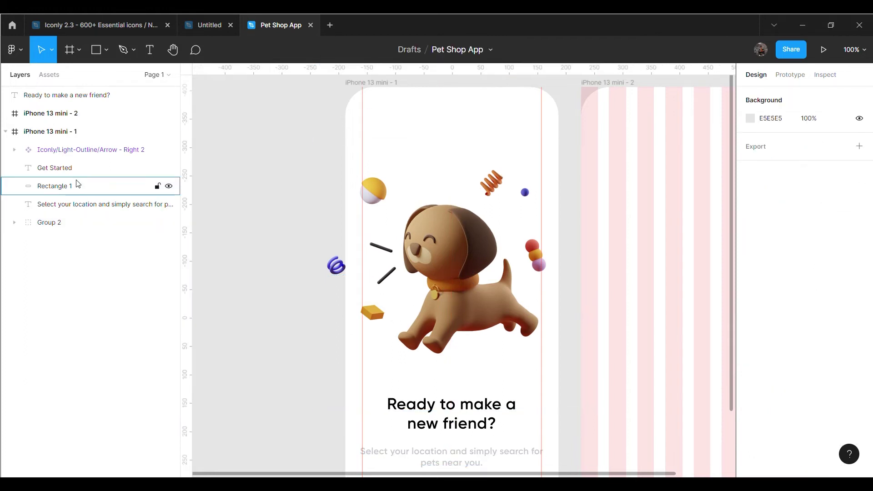
Move the 'Ready to make a new friend?' heading layer into the iPhone 13 mini - 1 frame
{"action": "left_click", "coordinate": [80, 203]}
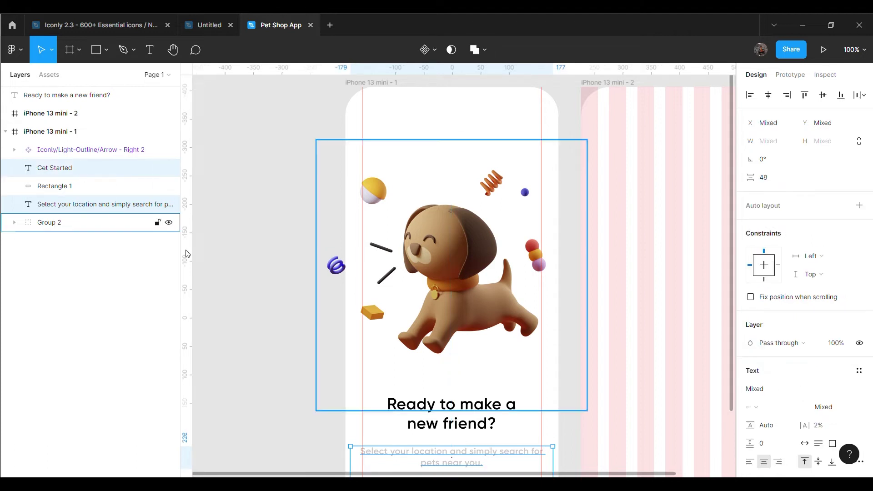
{"action": "scroll", "coordinate": [212, 218], "scroll_direction": "down", "scroll_amount": 2}
{"action": "left_click", "coordinate": [212, 216]}
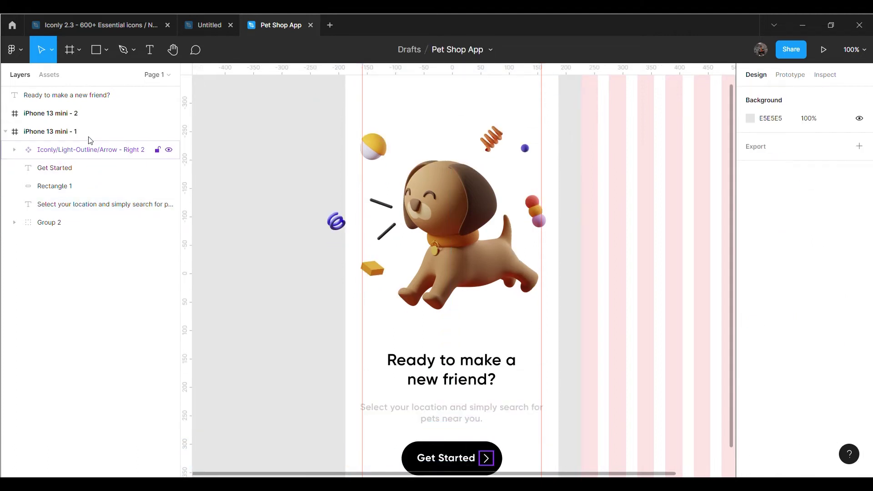
{"action": "left_click", "coordinate": [111, 96]}
{"action": "left_click_drag", "start_coordinate": [110, 95], "coordinate": [93, 157]}
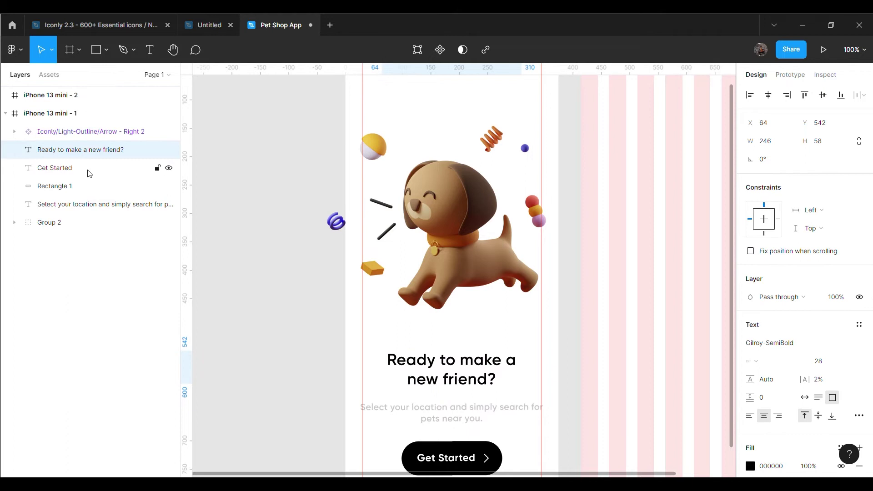
Group heading, description, Get Started, Rectangle 1 and arrow as Group 3, nudged up to Y 534
{"action": "left_click", "coordinate": [83, 205], "text": "shift"}
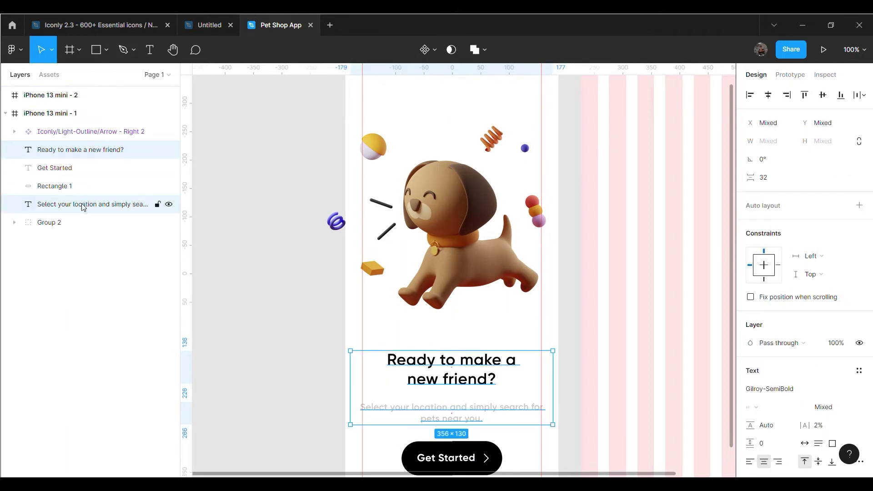
{"action": "left_click", "coordinate": [73, 168], "text": "shift"}
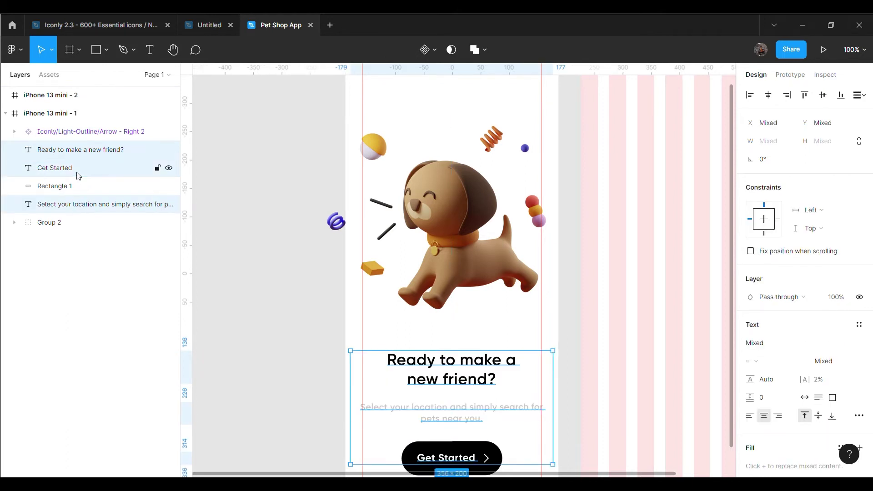
{"action": "left_click", "coordinate": [69, 187], "text": "shift"}
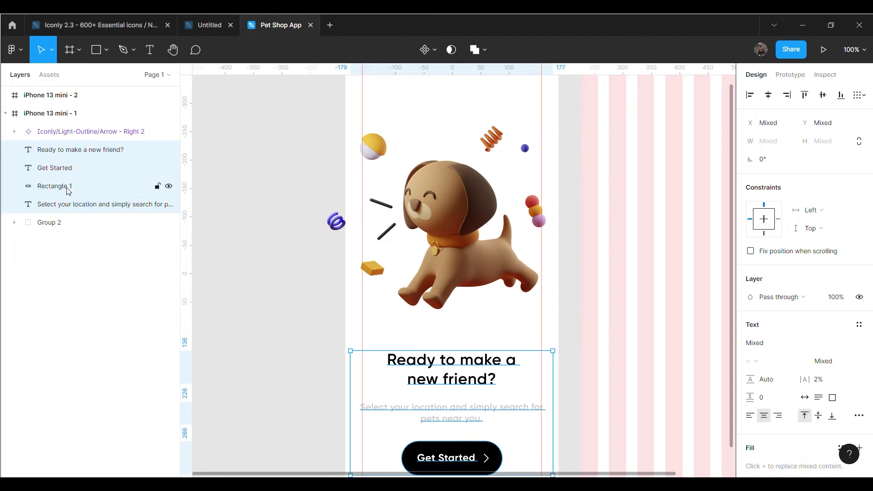
{"action": "left_click", "coordinate": [88, 137], "text": "shift"}
{"action": "key", "text": "ctrl+g"}
{"action": "scroll", "coordinate": [503, 343], "scroll_direction": "down", "scroll_amount": 3}
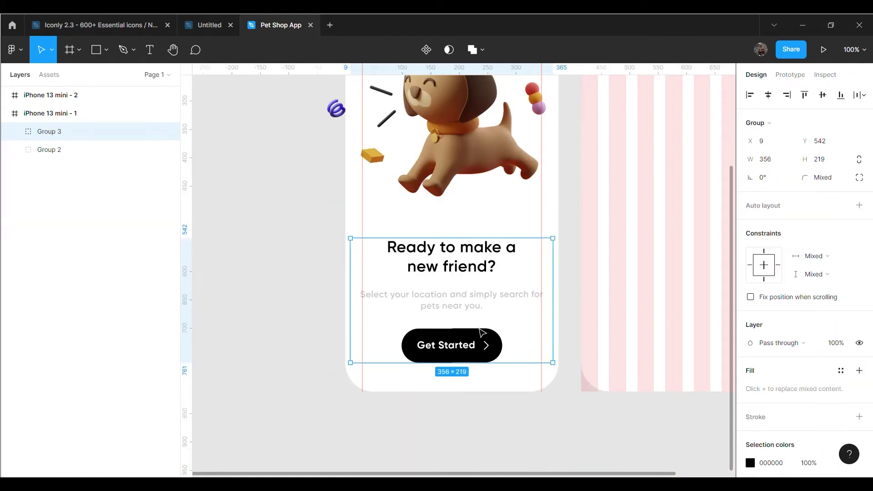
{"action": "key", "text": "Up"}
{"action": "key", "text": "Up"}
{"action": "key", "text": "Up"}
{"action": "key", "text": "Up"}
{"action": "key", "text": "Up"}
{"action": "key", "text": "Up"}
{"action": "key", "text": "Up"}
{"action": "key", "text": "Up"}
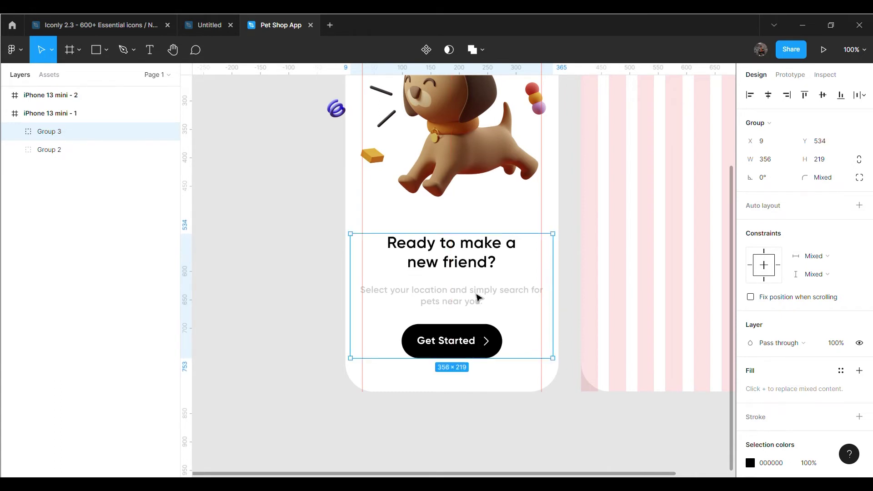
{"action": "left_click", "coordinate": [478, 298]}
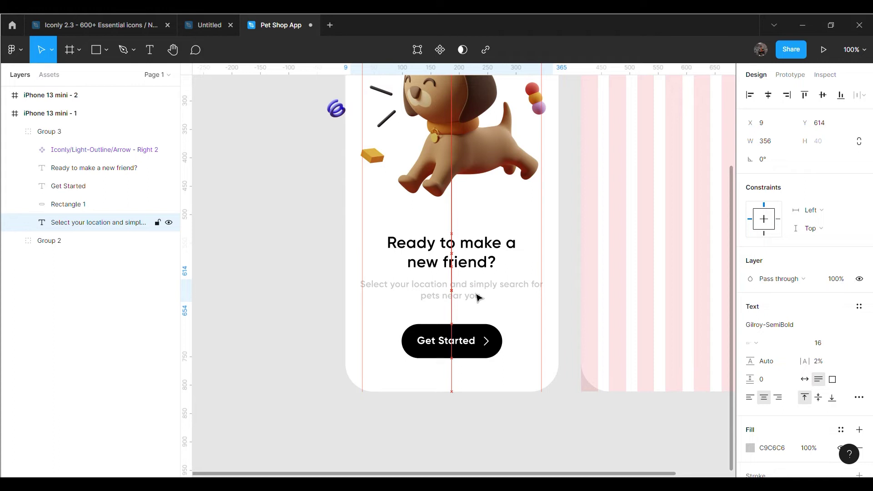
Set the 'Ready to make a new friend?' heading to Gilroy-Bold with 1% letter spacing
{"action": "left_click", "coordinate": [489, 264]}
{"action": "left_click", "coordinate": [861, 327]}
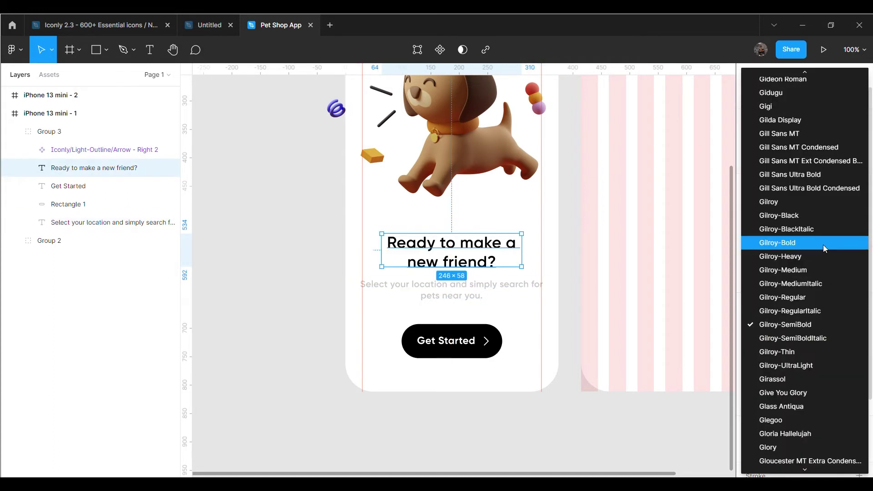
{"action": "key", "text": "Escape"}
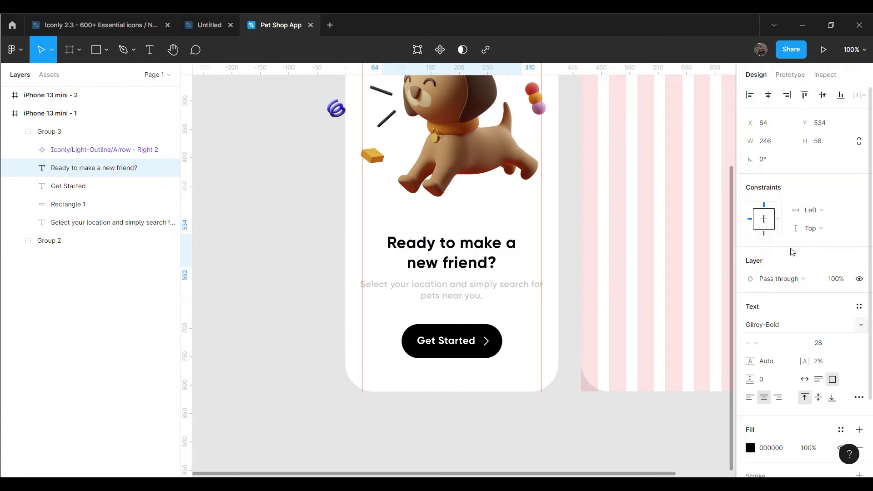
{"action": "left_click", "coordinate": [321, 289]}
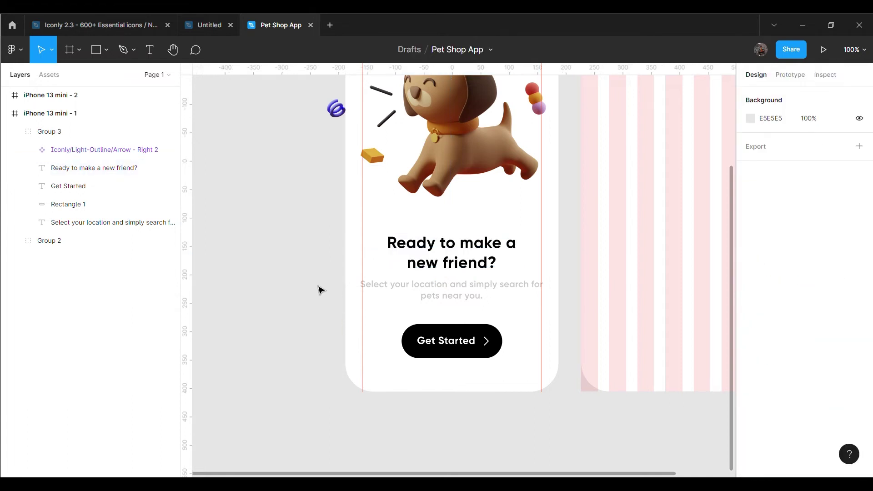
{"action": "double_click", "coordinate": [499, 253]}
{"action": "left_click", "coordinate": [824, 364]}
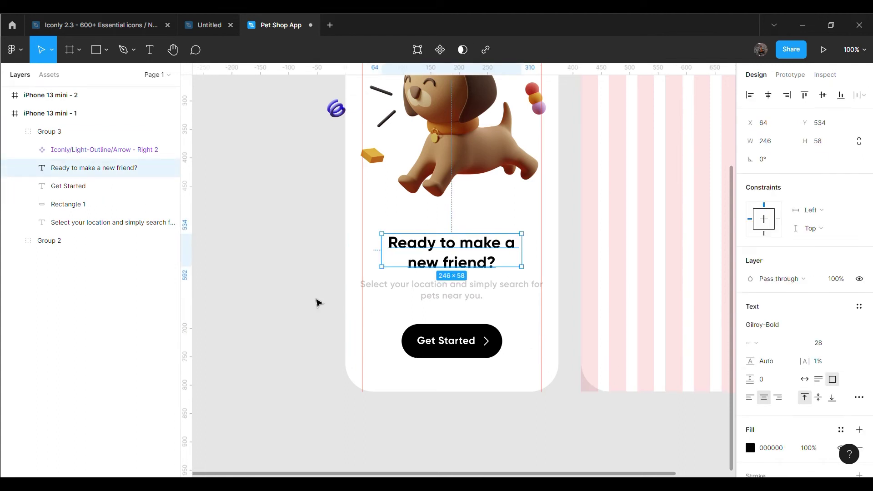
{"action": "left_click", "coordinate": [268, 296]}
{"action": "scroll", "coordinate": [418, 309], "scroll_direction": "up", "scroll_amount": 5}
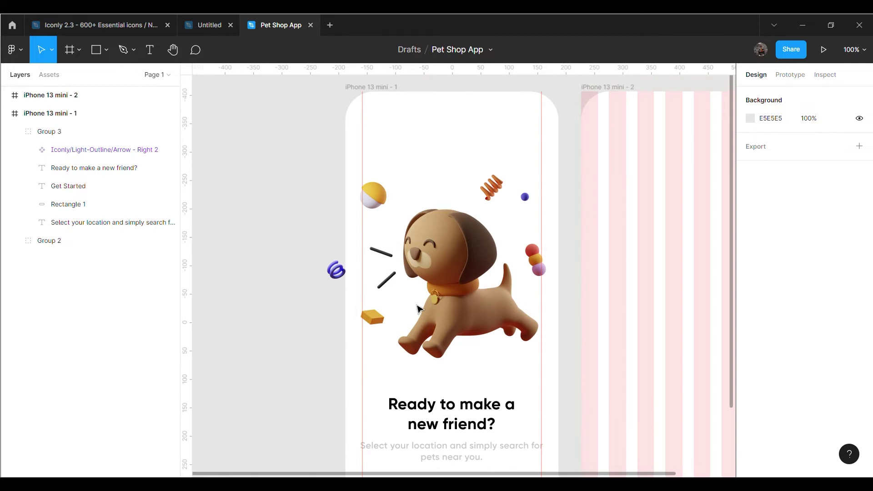
Create a 'Skip' text layer beside the phone at font size 18
{"action": "left_click", "coordinate": [150, 50]}
{"action": "left_click", "coordinate": [251, 220]}
{"action": "type", "text": "Skip"}
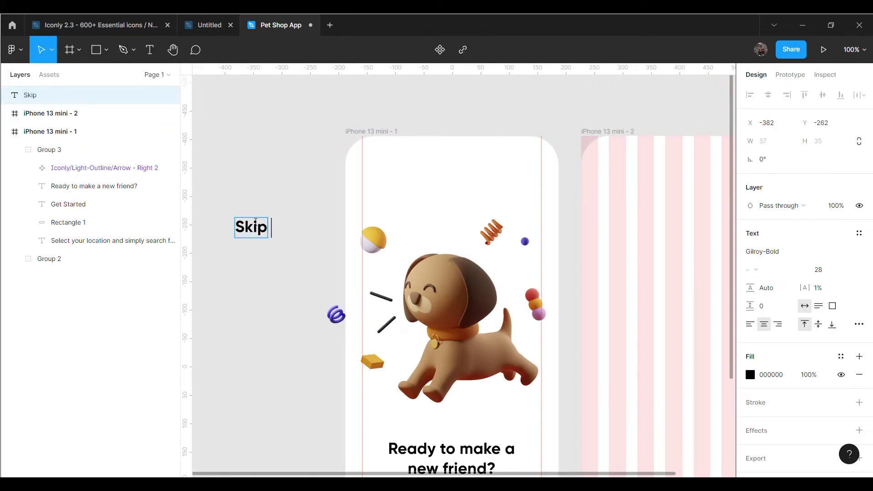
{"action": "key", "text": "Escape"}
{"action": "left_click", "coordinate": [827, 275]}
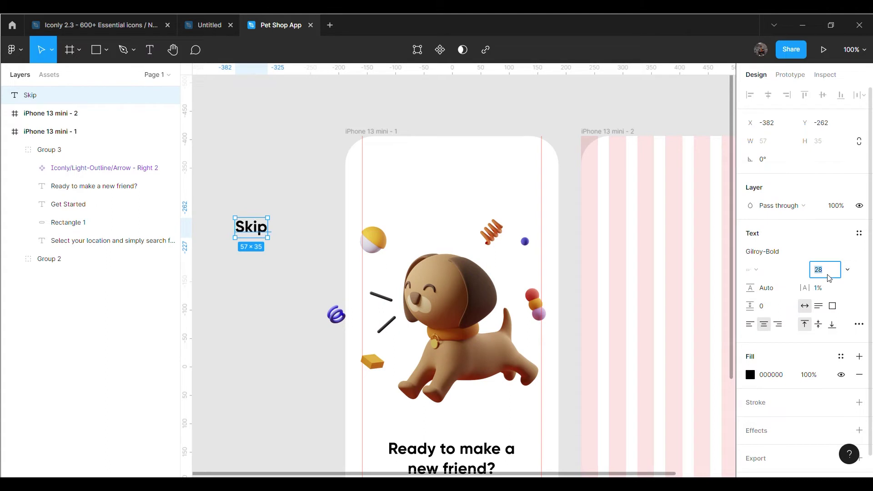
{"action": "type", "text": "18"}
{"action": "key", "text": "Return"}
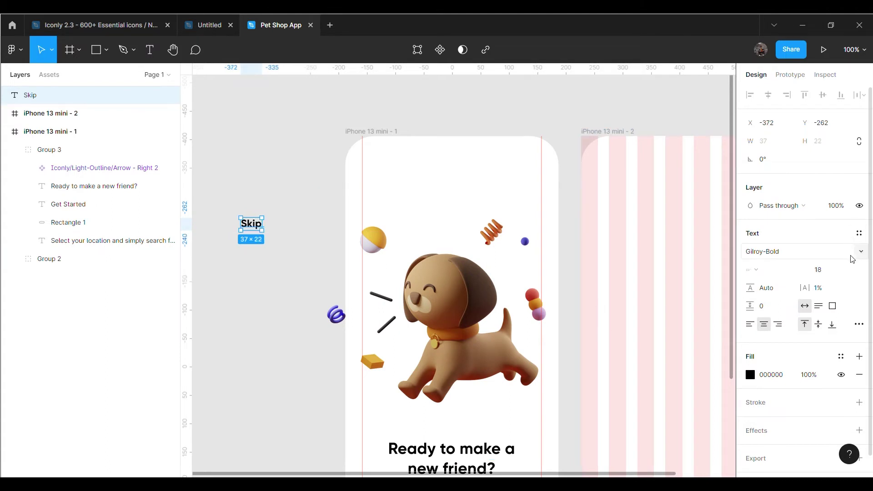
Give Skip Gilroy-SemiBold and a grey fill, and place it at the screen's top-right
{"action": "left_click", "coordinate": [861, 254]}
{"action": "scroll", "coordinate": [816, 287], "scroll_direction": "down", "scroll_amount": 2}
{"action": "left_click", "coordinate": [753, 232]}
{"action": "left_click", "coordinate": [214, 330]}
{"action": "left_click", "coordinate": [251, 223]}
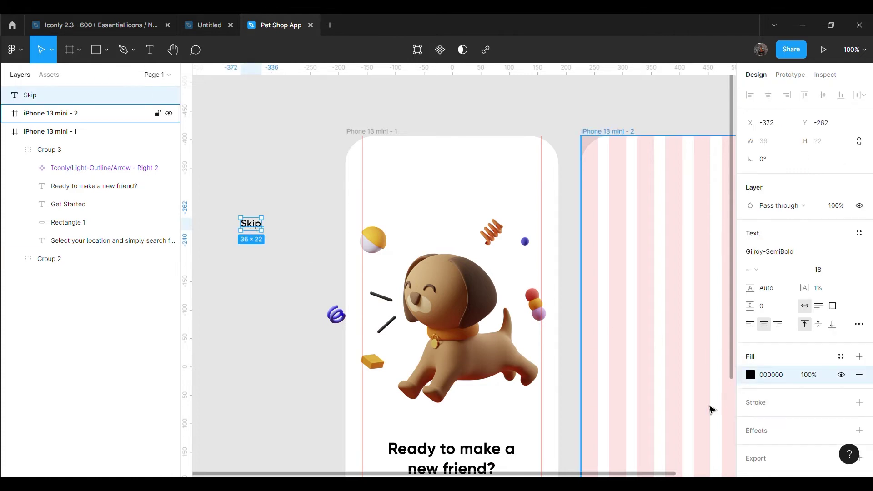
{"action": "left_click", "coordinate": [751, 375]}
{"action": "left_click", "coordinate": [665, 426]}
{"action": "left_click", "coordinate": [283, 331]}
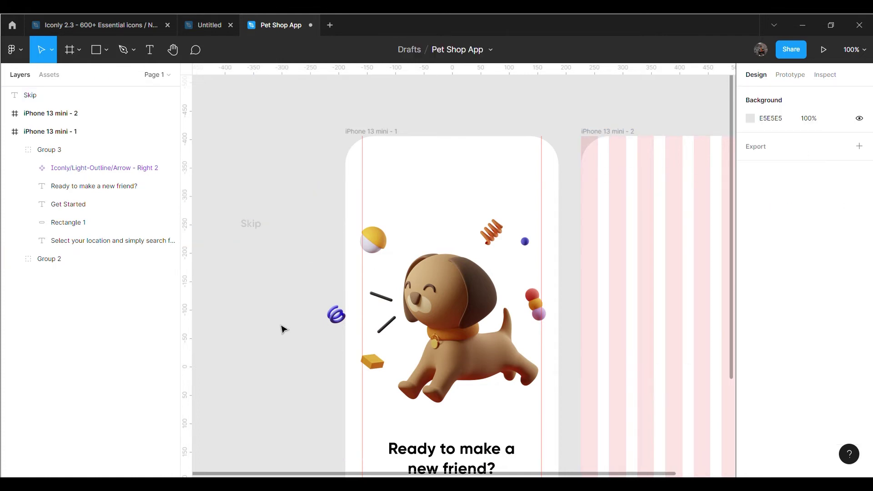
{"action": "left_click_drag", "start_coordinate": [254, 227], "coordinate": [528, 166]}
Make Skip black (000000) and settle its font on Gilroy-Medium
{"action": "scroll", "coordinate": [805, 273], "scroll_direction": "down", "scroll_amount": 3}
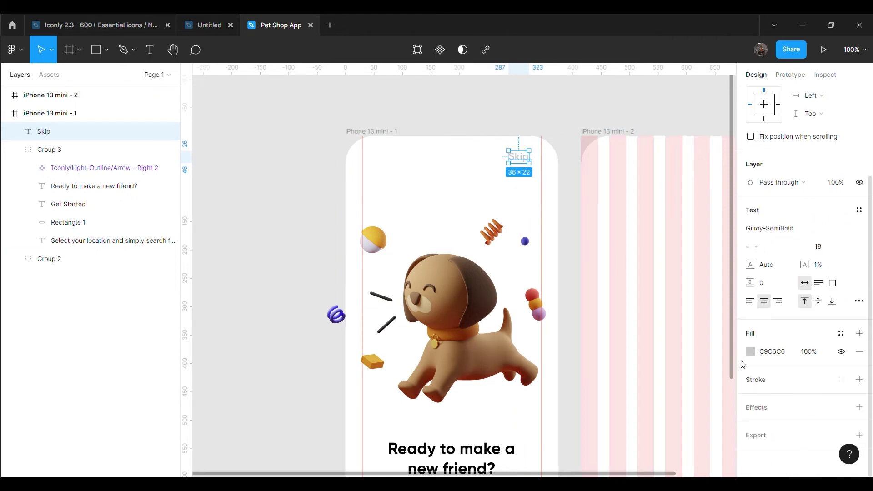
{"action": "left_click", "coordinate": [750, 351]}
{"action": "type", "text": "000000"}
{"action": "key", "text": "Return"}
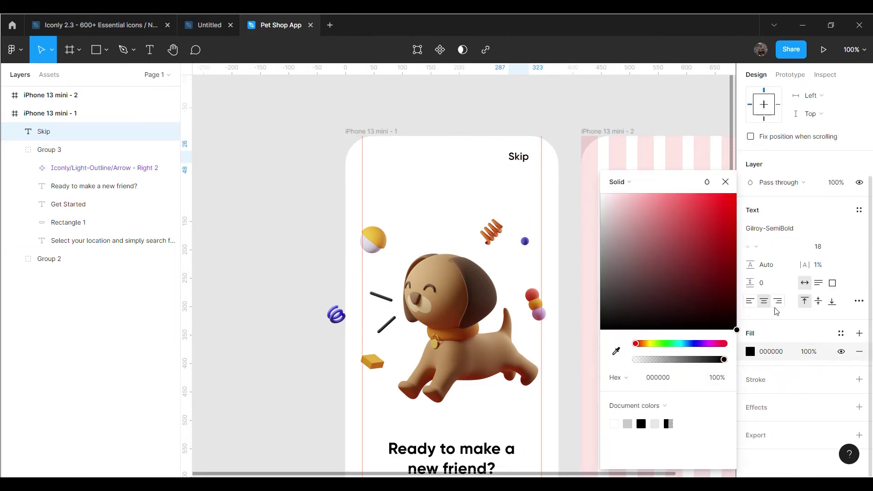
{"action": "left_click", "coordinate": [773, 228]}
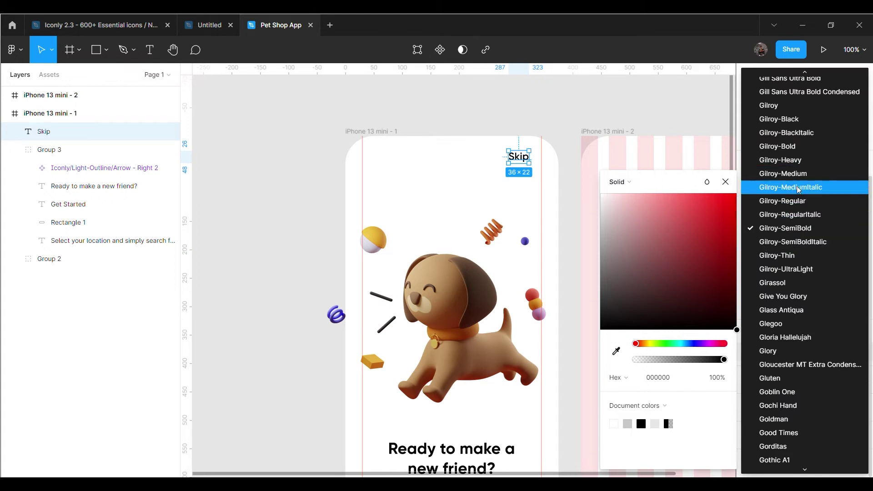
{"action": "left_click", "coordinate": [796, 173]}
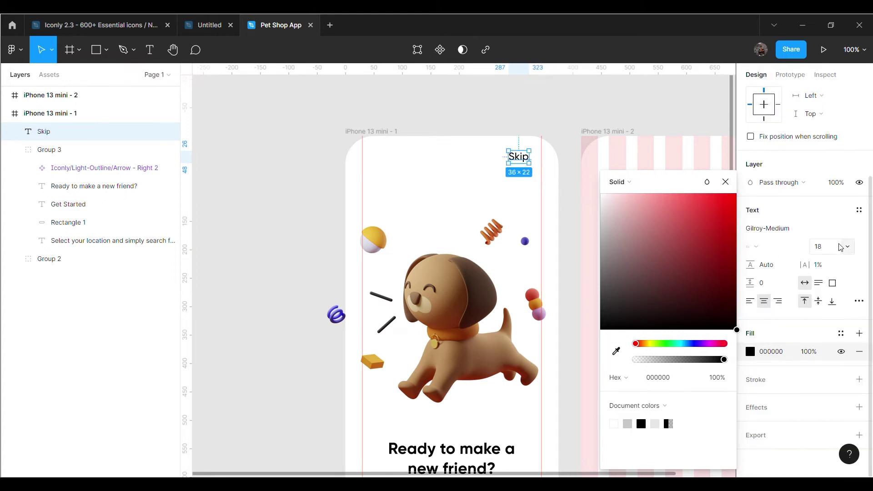
{"action": "left_click", "coordinate": [769, 228]}
{"action": "left_click", "coordinate": [791, 255]}
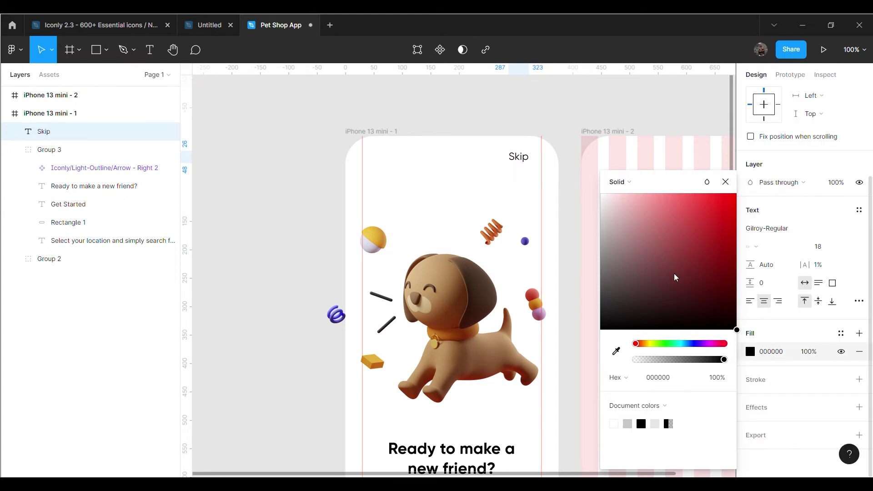
{"action": "left_click", "coordinate": [850, 230]}
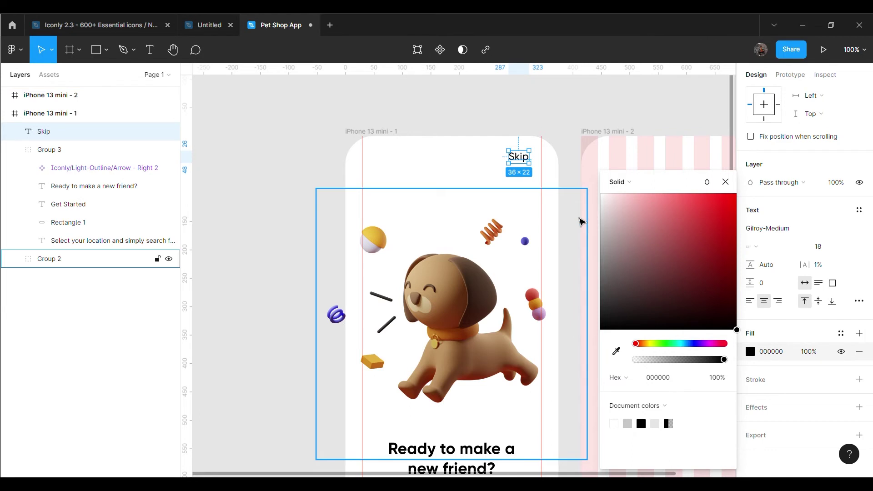
{"action": "left_click", "coordinate": [571, 168]}
{"action": "scroll", "coordinate": [561, 207], "scroll_direction": "down", "scroll_amount": 2}
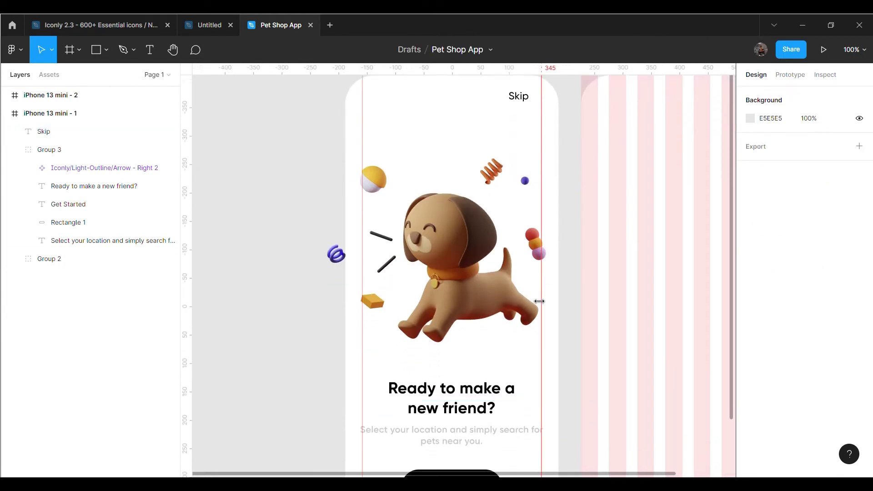
Duplicate the Get Started arrow, make it black at 20×20, and place it right of Skip
{"action": "scroll", "coordinate": [540, 300], "scroll_direction": "down", "scroll_amount": 3}
{"action": "double_click", "coordinate": [487, 371]}
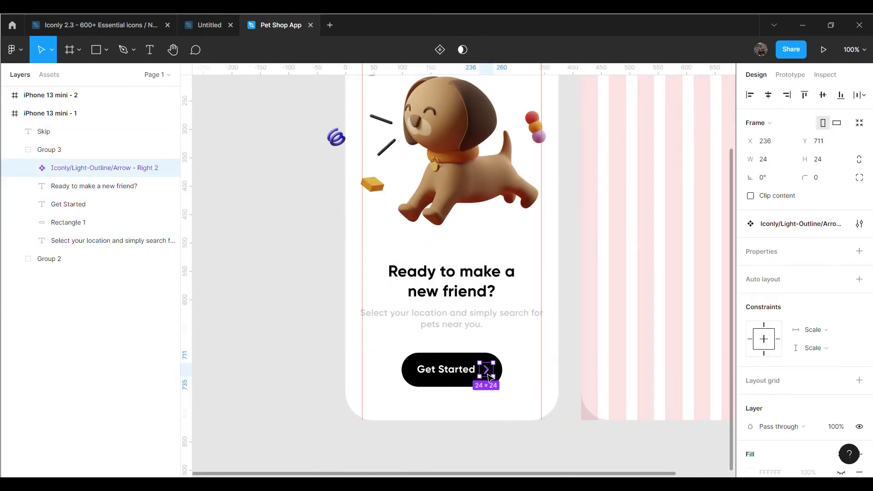
{"action": "key", "text": "ctrl+d"}
{"action": "left_click_drag", "start_coordinate": [489, 377], "coordinate": [324, 339]}
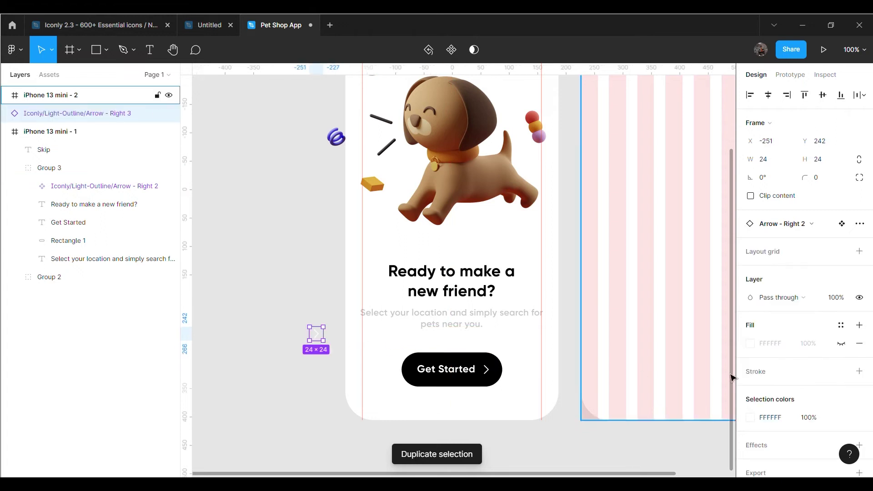
{"action": "left_click", "coordinate": [751, 379]}
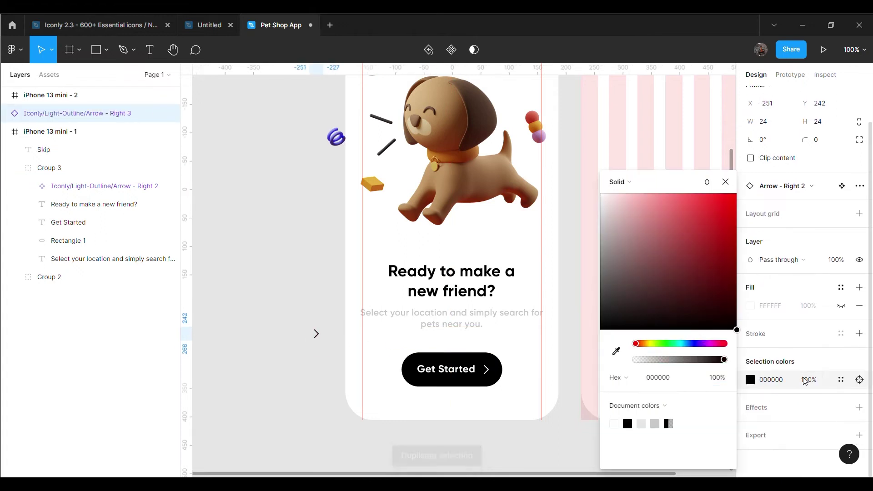
{"action": "left_click", "coordinate": [336, 353]}
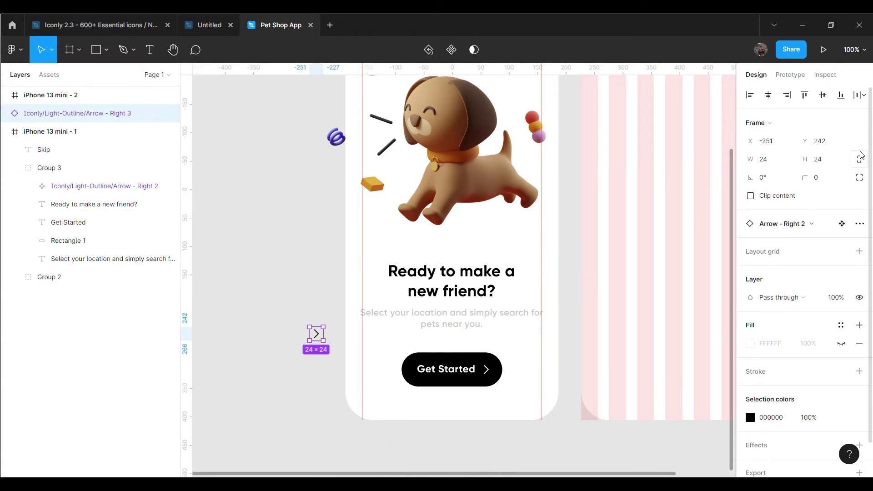
{"action": "left_click", "coordinate": [776, 165]}
{"action": "type", "text": "20"}
{"action": "key", "text": "Return"}
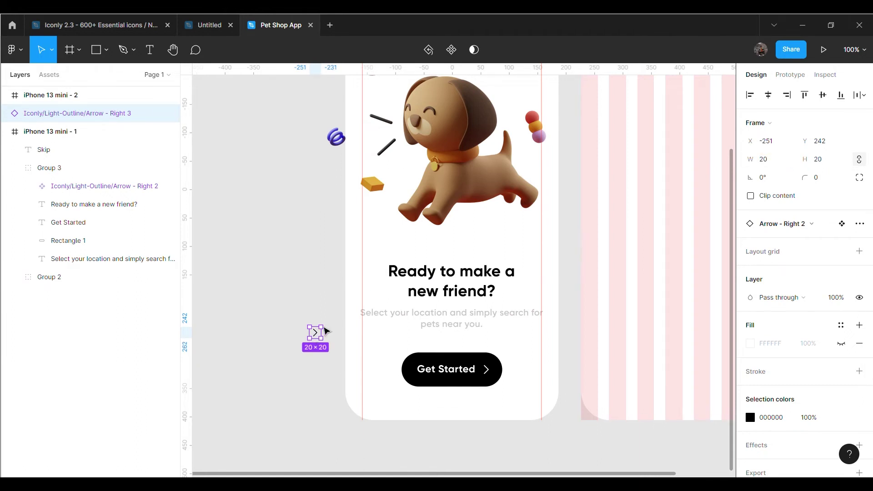
{"action": "left_click_drag", "start_coordinate": [324, 329], "coordinate": [539, 173]}
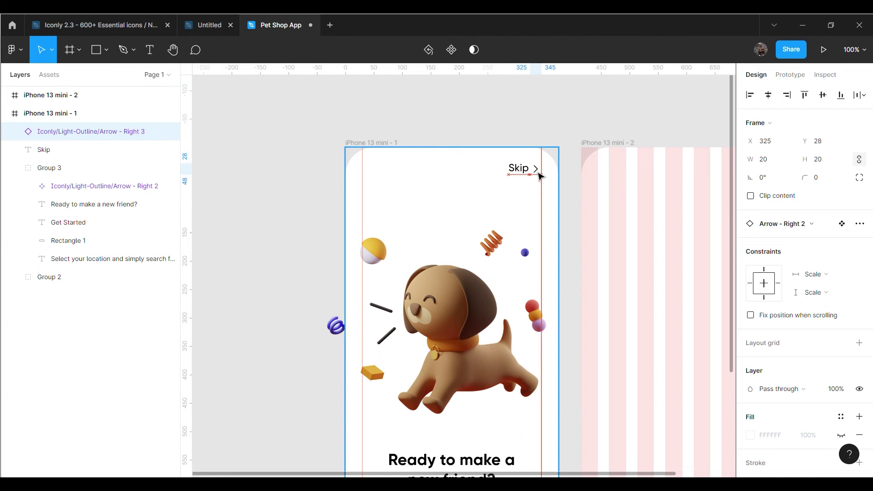
{"action": "left_click_drag", "start_coordinate": [540, 175], "coordinate": [538, 177]}
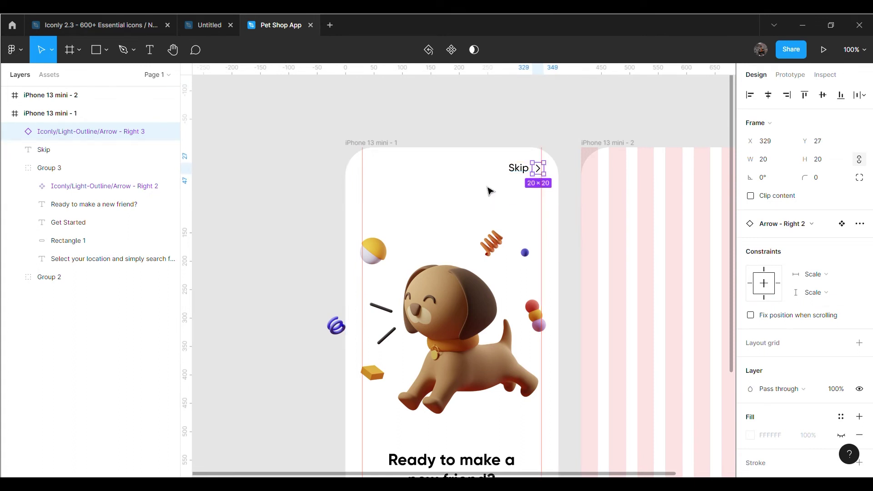
Nudge the Skip label slightly right, then zoom out and select the dog illustration group
{"action": "left_click", "coordinate": [519, 169]}
{"action": "key", "text": "Right"}
{"action": "key", "text": "Right"}
{"action": "key", "text": "Right"}
{"action": "key", "text": "Right"}
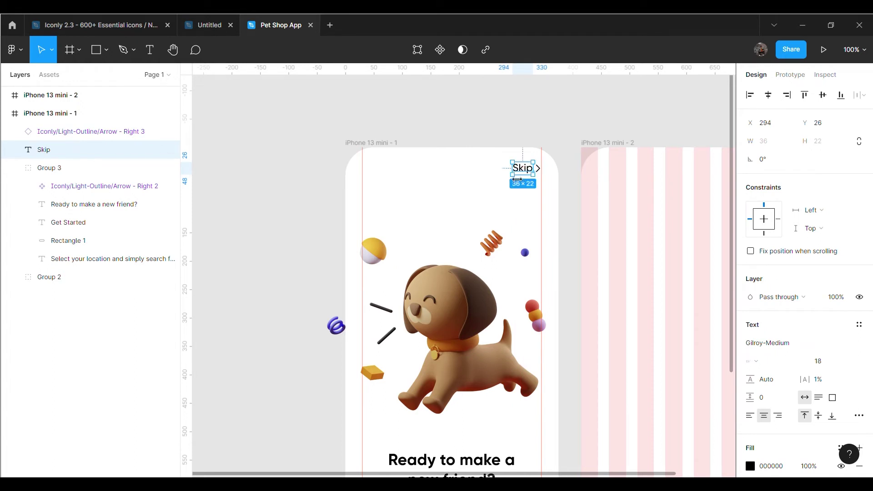
{"action": "left_click", "coordinate": [549, 133]}
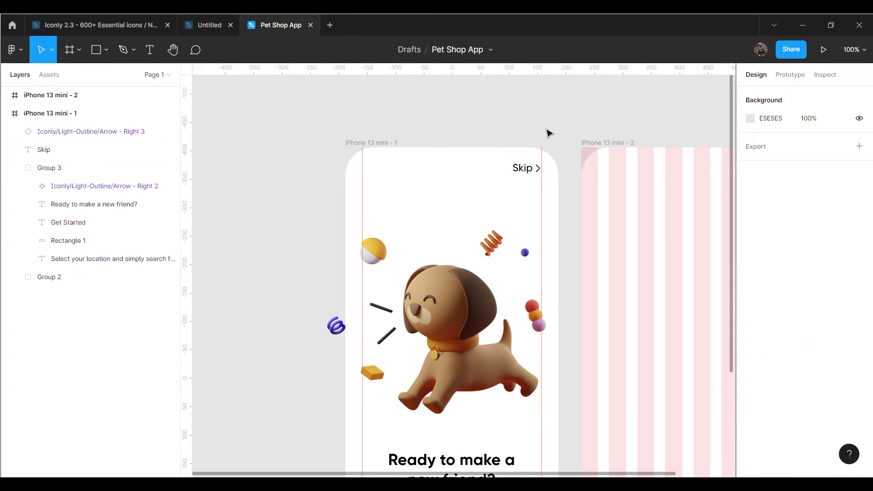
{"action": "key", "text": "ctrl+minus"}
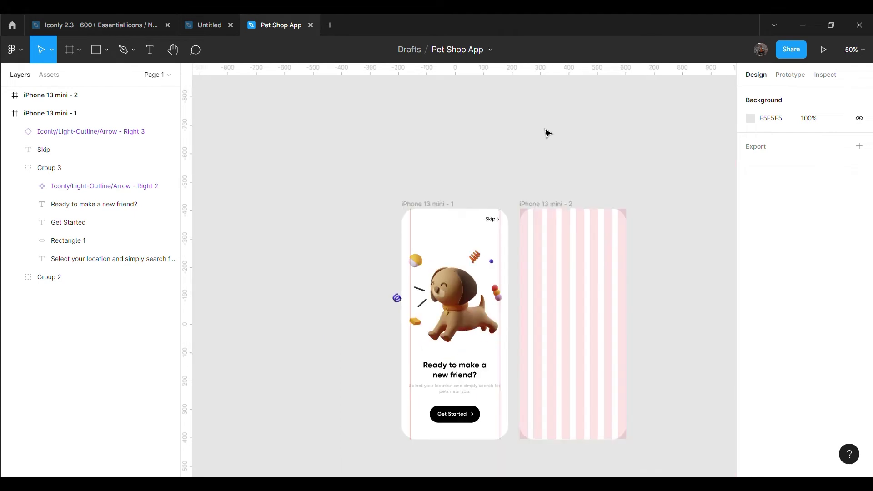
{"action": "scroll", "coordinate": [557, 144], "scroll_direction": "down", "scroll_amount": 1}
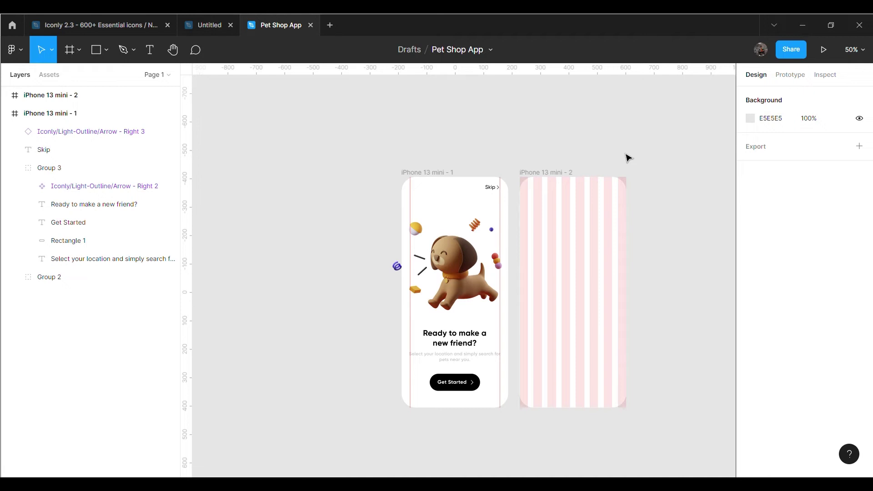
{"action": "left_click", "coordinate": [113, 277]}
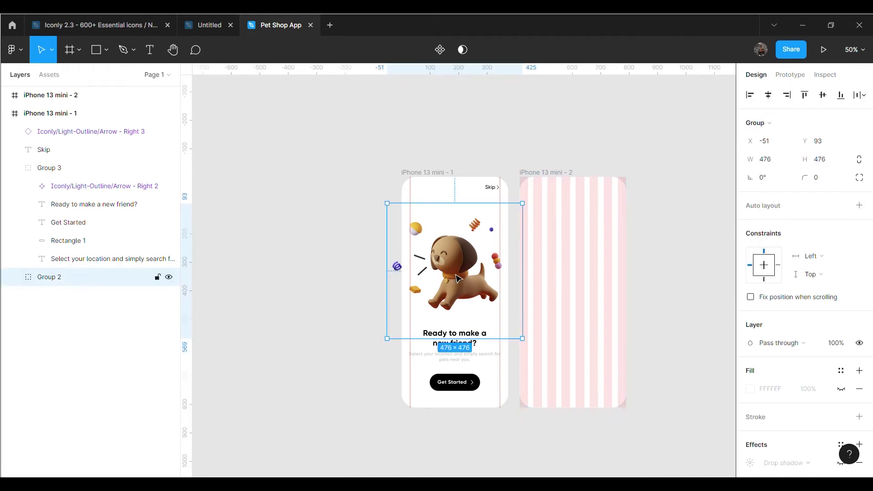
Resize the dog illustration outside the frame, move it back, and enlarge it to 464 px
{"action": "left_click_drag", "start_coordinate": [457, 278], "coordinate": [312, 276]}
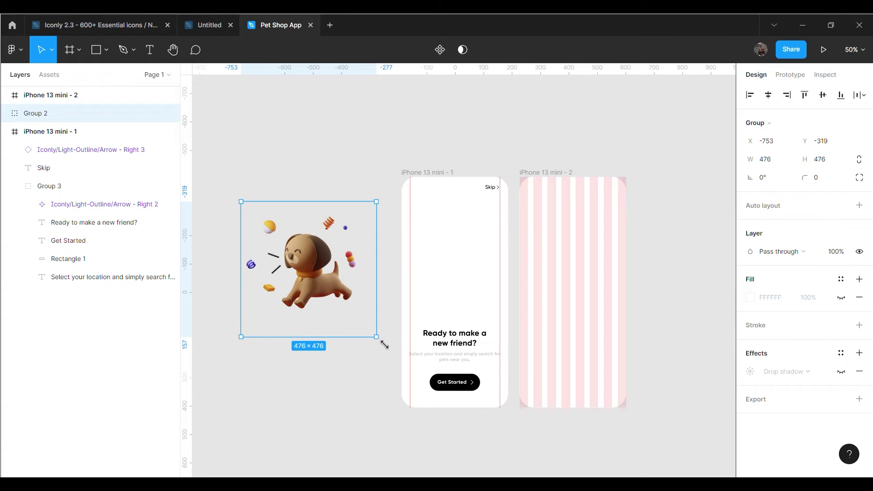
{"action": "left_click_drag", "start_coordinate": [384, 344], "coordinate": [366, 325]}
{"action": "left_click_drag", "start_coordinate": [296, 276], "coordinate": [457, 276]}
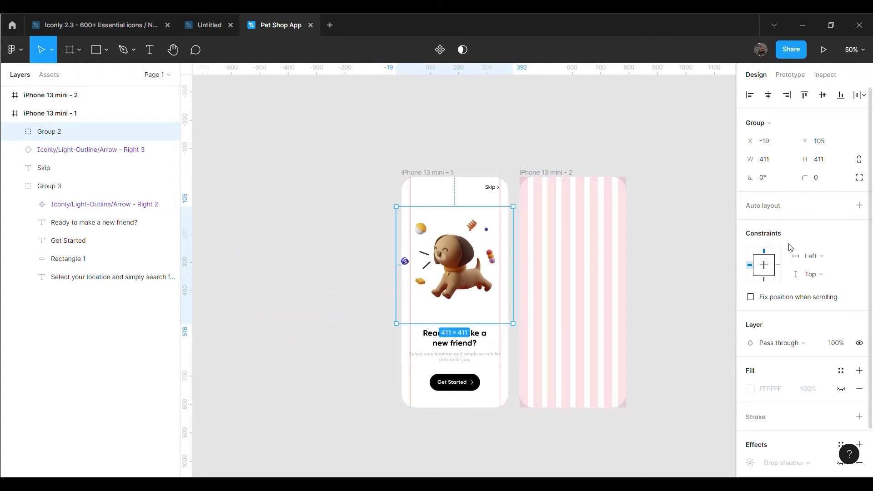
{"action": "scroll", "coordinate": [821, 221], "scroll_direction": "down", "scroll_amount": 2}
{"action": "left_click_drag", "start_coordinate": [462, 279], "coordinate": [463, 284]}
{"action": "left_click_drag", "start_coordinate": [520, 276], "coordinate": [537, 277]}
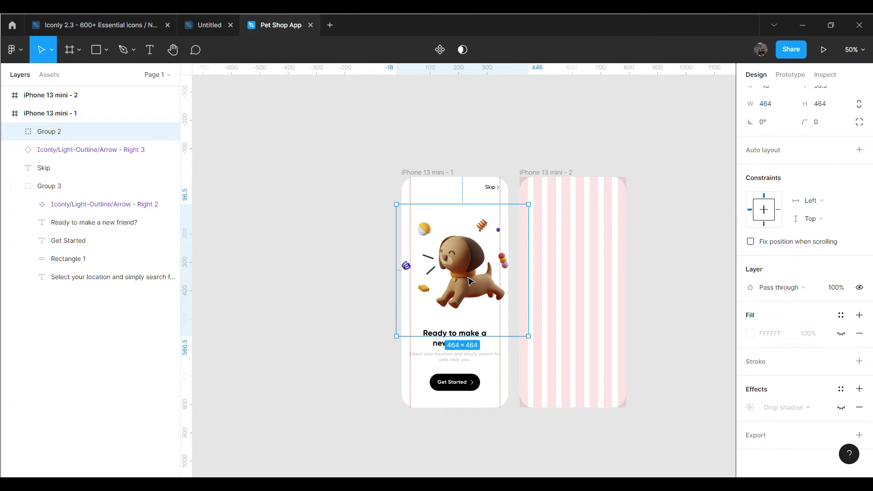
{"action": "left_click_drag", "start_coordinate": [470, 281], "coordinate": [465, 281]}
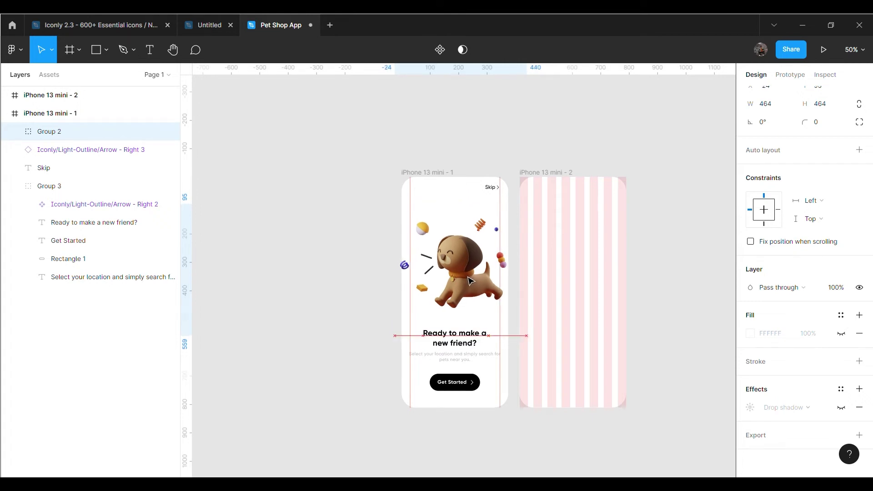
{"action": "left_click_drag", "start_coordinate": [466, 281], "coordinate": [466, 280]}
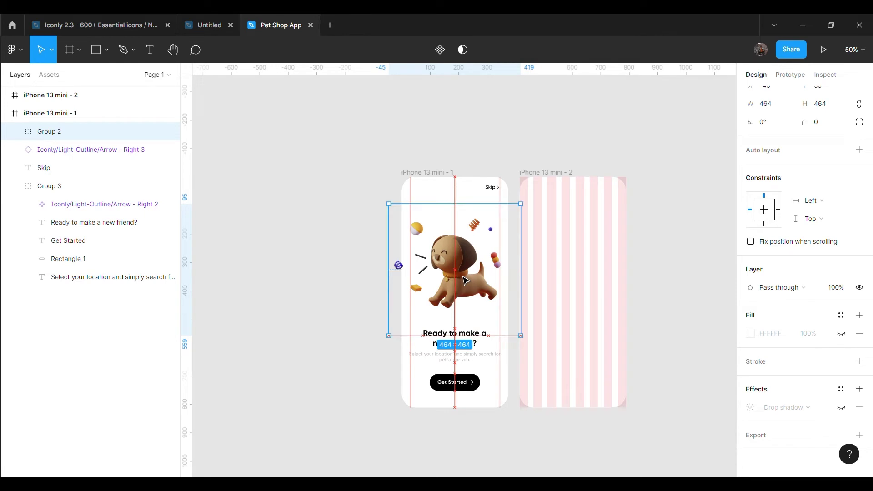
Turn on Clip content for the first phone screen frame
{"action": "left_click", "coordinate": [86, 115]}
{"action": "scroll", "coordinate": [811, 241], "scroll_direction": "down", "scroll_amount": 1}
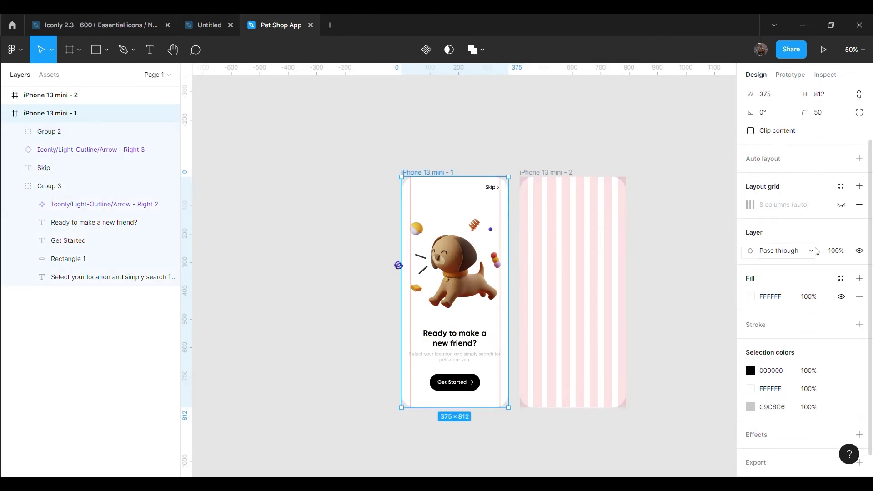
{"action": "scroll", "coordinate": [818, 232], "scroll_direction": "up", "scroll_amount": 3}
{"action": "left_click", "coordinate": [757, 200]}
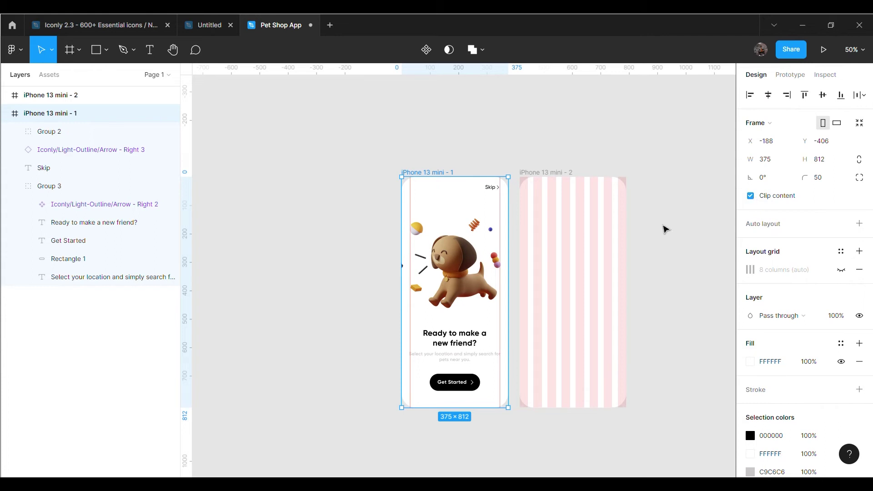
{"action": "left_click", "coordinate": [662, 235]}
Enlarge the dog illustration to 477 px, recentre it, and paste the beagle photo
{"action": "left_click", "coordinate": [473, 281]}
{"action": "left_click_drag", "start_coordinate": [472, 280], "coordinate": [471, 280]}
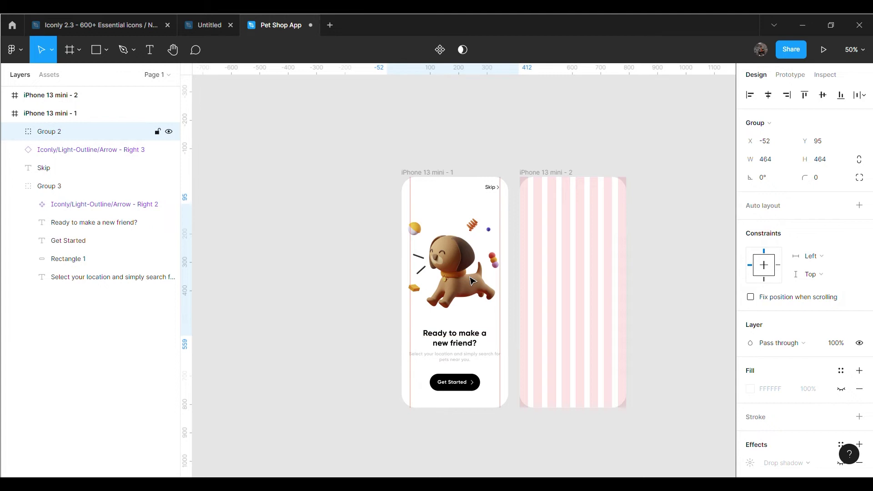
{"action": "left_click", "coordinate": [641, 275]}
{"action": "mouse_move", "coordinate": [467, 289]}
{"action": "left_mouse_down"}
{"action": "mouse_move", "coordinate": [467, 281]}
{"action": "mouse_move", "coordinate": [470, 290]}
{"action": "left_mouse_up"}
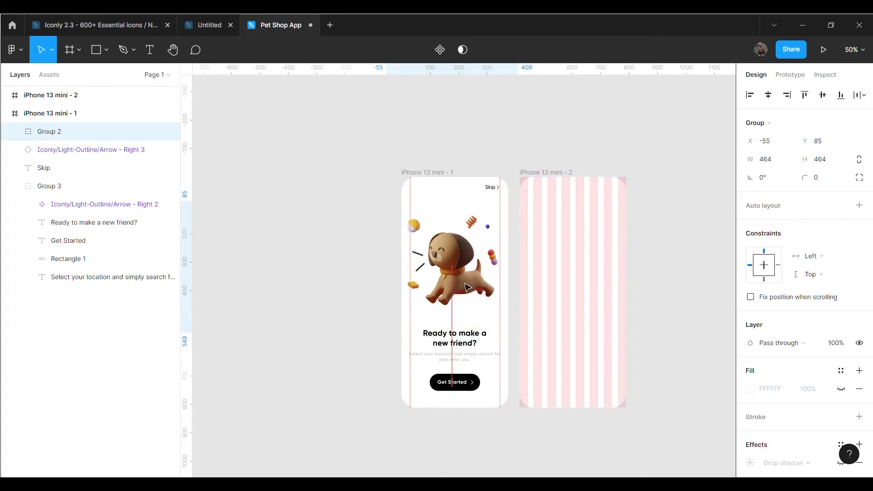
{"action": "left_click_drag", "start_coordinate": [470, 290], "coordinate": [469, 290]}
{"action": "left_click_drag", "start_coordinate": [526, 276], "coordinate": [533, 276]}
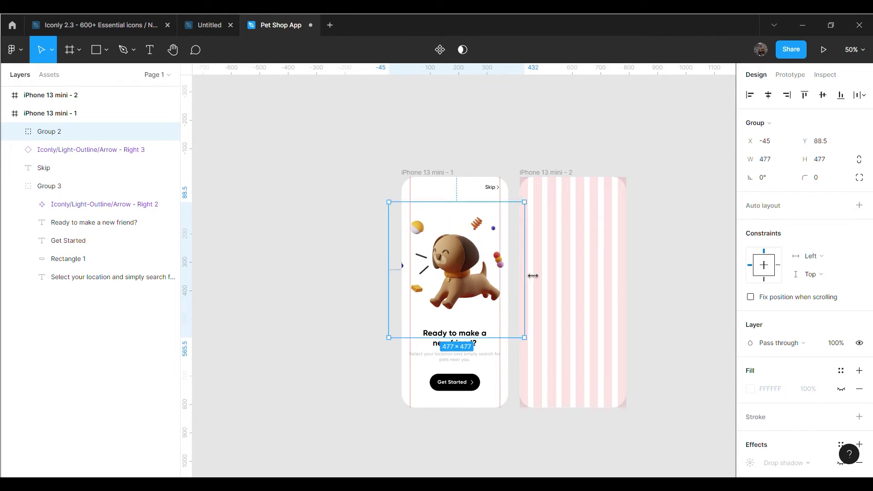
{"action": "left_click_drag", "start_coordinate": [467, 276], "coordinate": [468, 275]}
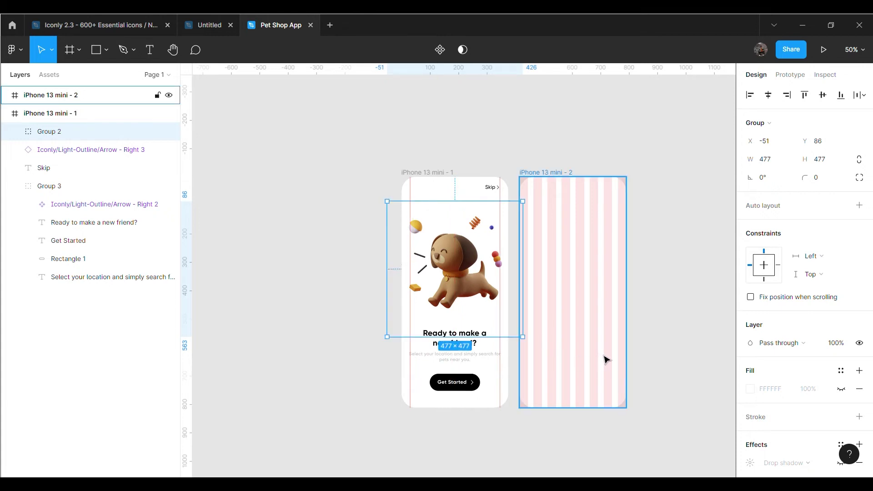
{"action": "left_click", "coordinate": [641, 346]}
{"action": "key", "text": "ctrl+v"}
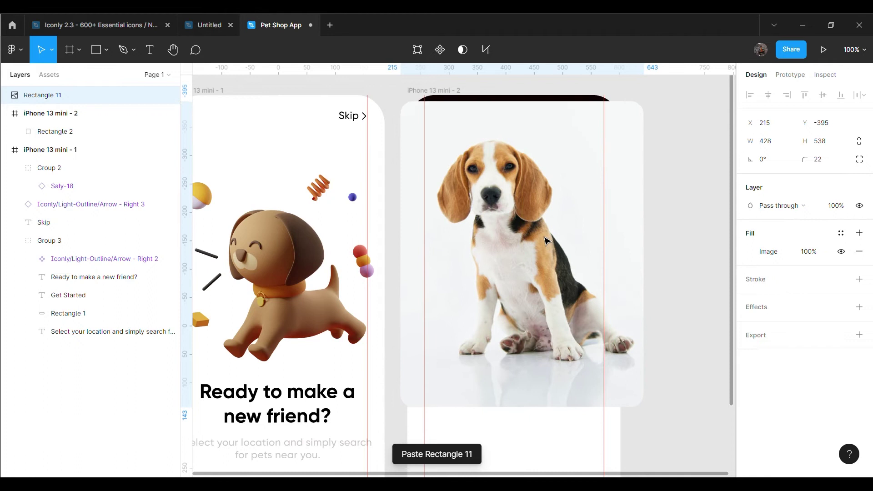
Move the beagle photo into iPhone 13 mini - 2, layered beneath Rectangle 2
{"action": "left_click_drag", "start_coordinate": [541, 246], "coordinate": [545, 234]}
{"action": "left_click_drag", "start_coordinate": [71, 100], "coordinate": [72, 115]}
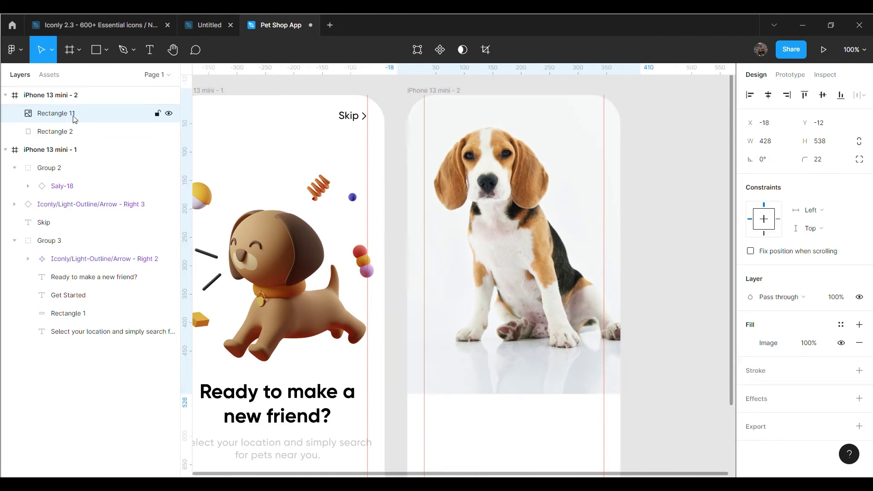
{"action": "left_click_drag", "start_coordinate": [86, 132], "coordinate": [86, 112]}
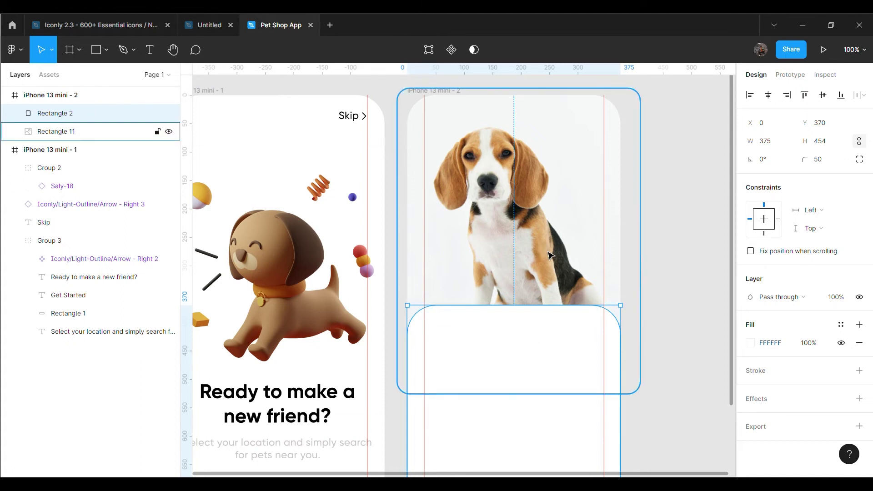
Resize the beagle photo to 393×494 and align it to the screen's top-left
{"action": "double_click", "coordinate": [587, 240]}
{"action": "left_click", "coordinate": [725, 206]}
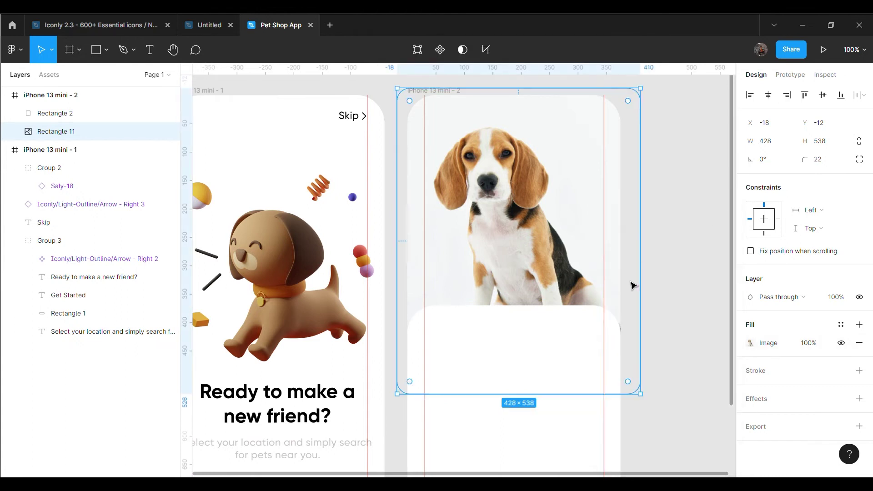
{"action": "left_click_drag", "start_coordinate": [646, 401], "coordinate": [629, 362]}
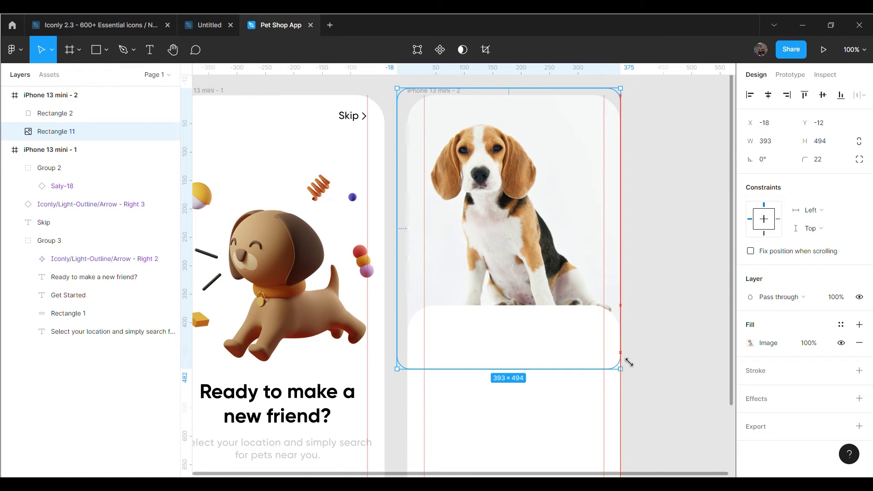
{"action": "left_click_drag", "start_coordinate": [532, 266], "coordinate": [537, 269]}
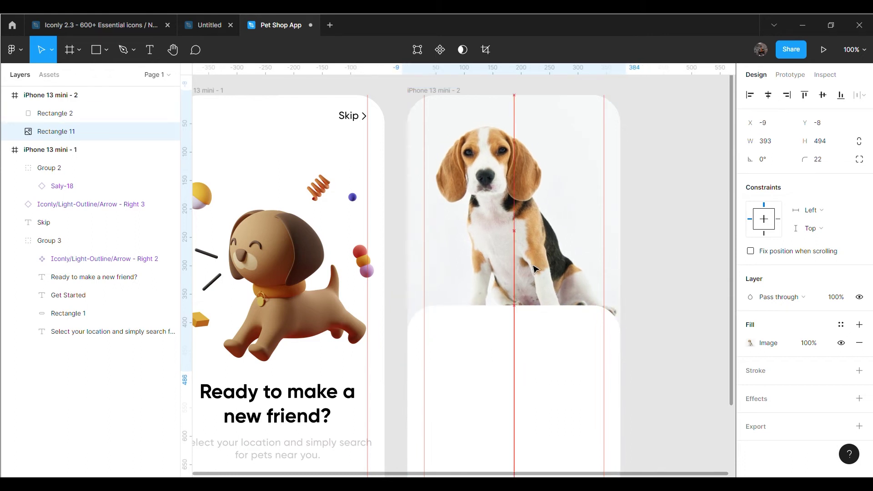
{"action": "left_click", "coordinate": [680, 301]}
Lower the white card's top edge so it sits below the photo
{"action": "scroll", "coordinate": [517, 296], "scroll_direction": "down", "scroll_amount": 4}
{"action": "left_click", "coordinate": [515, 294]}
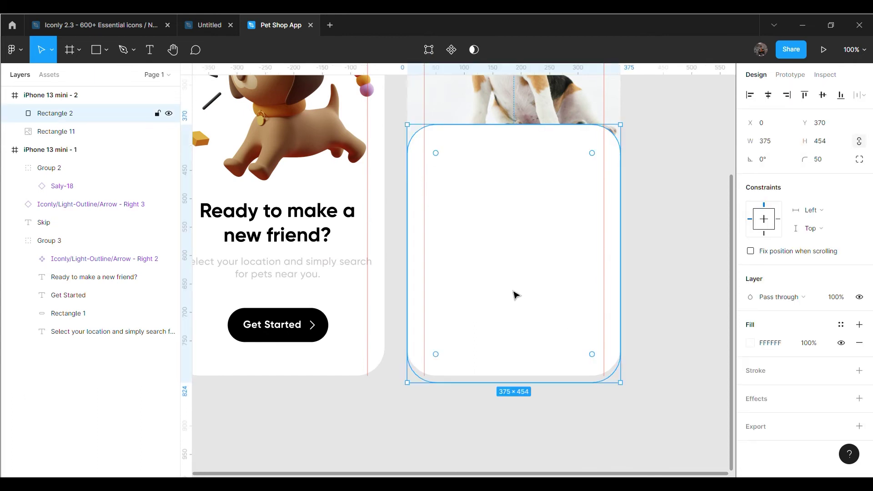
{"action": "left_click_drag", "start_coordinate": [530, 133], "coordinate": [534, 152]}
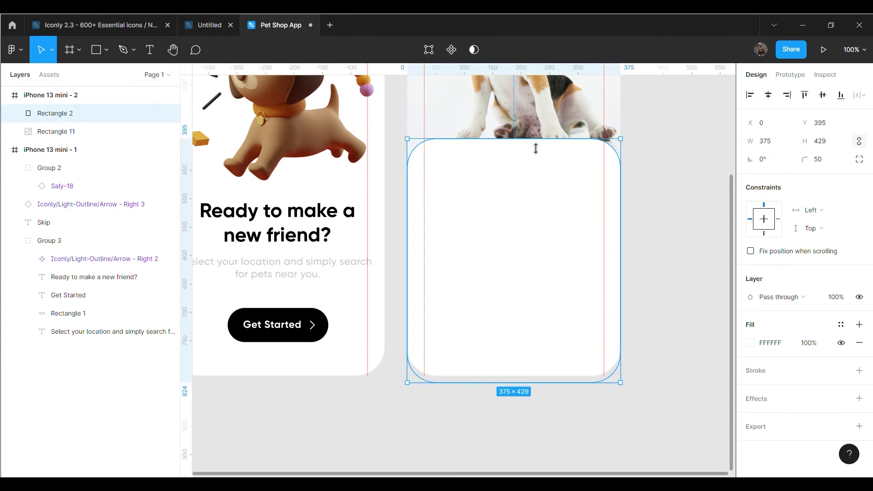
{"action": "left_click", "coordinate": [707, 219]}
{"action": "scroll", "coordinate": [708, 219], "scroll_direction": "up", "scroll_amount": 5}
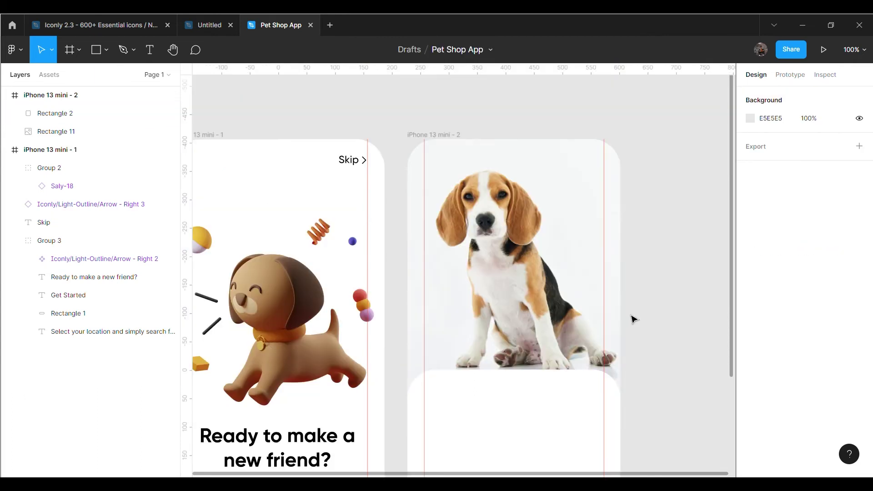
Nudge the beagle photo slightly upward to fine-tune its position
{"action": "left_click", "coordinate": [571, 262]}
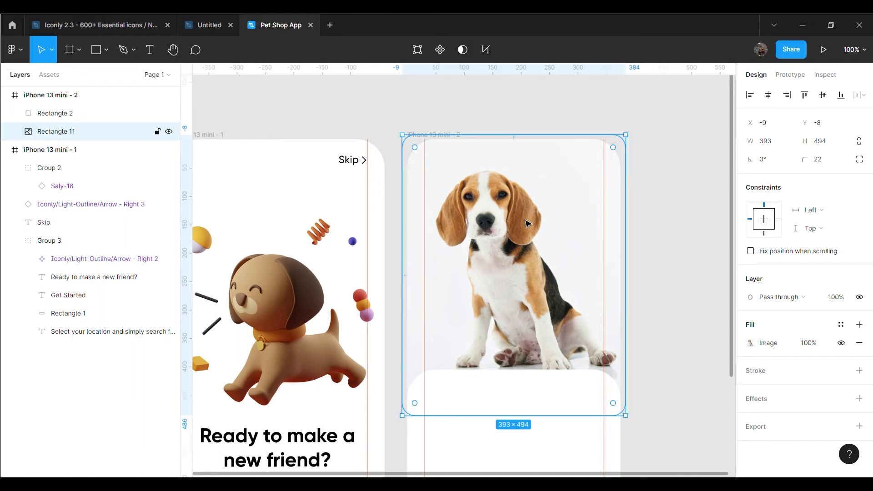
{"action": "key", "text": "shift+Up"}
{"action": "key", "text": "shift+Up"}
{"action": "key", "text": "Up"}
{"action": "key", "text": "Up"}
{"action": "key", "text": "Up"}
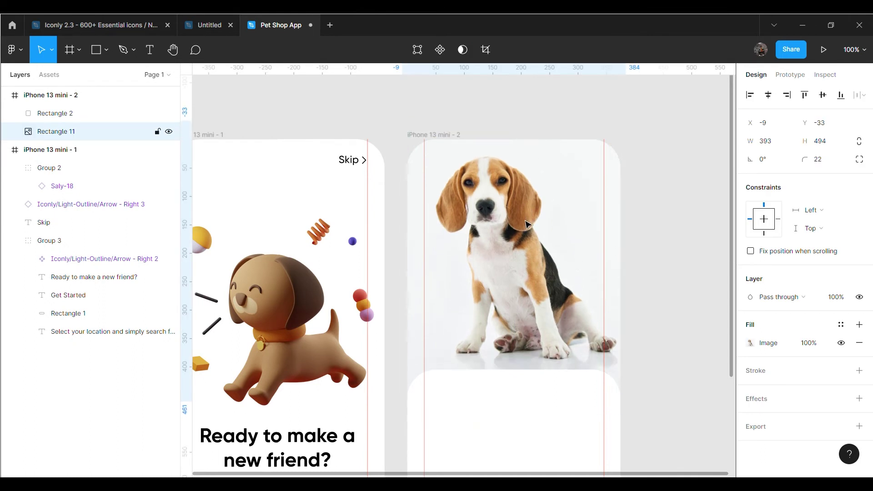
{"action": "key", "text": "Down"}
{"action": "key", "text": "Down"}
{"action": "key", "text": "Down"}
{"action": "key", "text": "Down"}
{"action": "key", "text": "Down"}
{"action": "key", "text": "Down"}
{"action": "key", "text": "Down"}
{"action": "key", "text": "Down"}
{"action": "key", "text": "Down"}
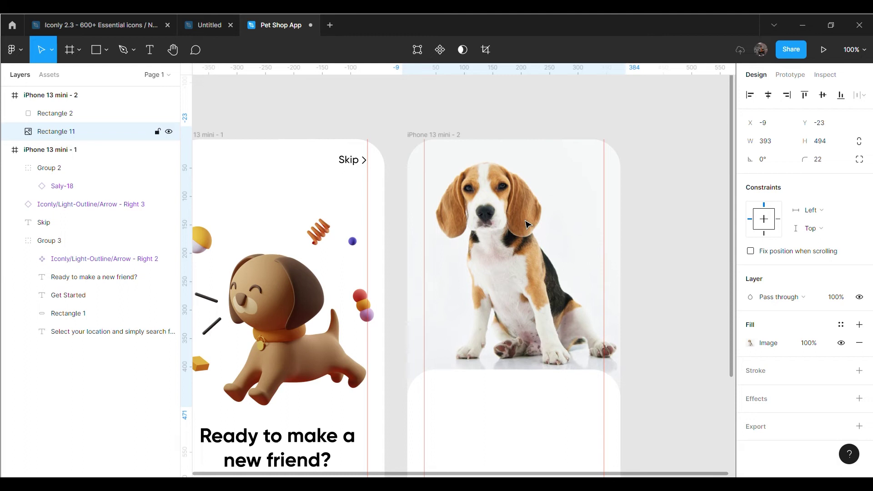
{"action": "key", "text": "Down"}
{"action": "key", "text": "Down"}
{"action": "key", "text": "Down"}
{"action": "left_click", "coordinate": [675, 331]}
{"action": "scroll", "coordinate": [675, 331], "scroll_direction": "down", "scroll_amount": 2}
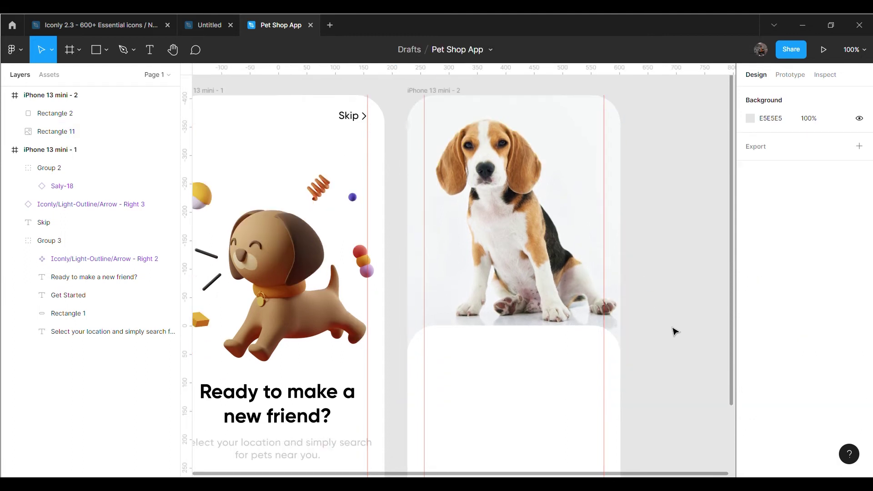
{"action": "scroll", "coordinate": [675, 331], "scroll_direction": "down", "scroll_amount": 1}
{"action": "scroll", "coordinate": [675, 335], "scroll_direction": "down", "scroll_amount": 2}
Add a 'pluto' text on the white card at font size 35
{"action": "left_click", "coordinate": [151, 51]}
{"action": "left_click", "coordinate": [484, 349]}
{"action": "type", "text": "pl"}
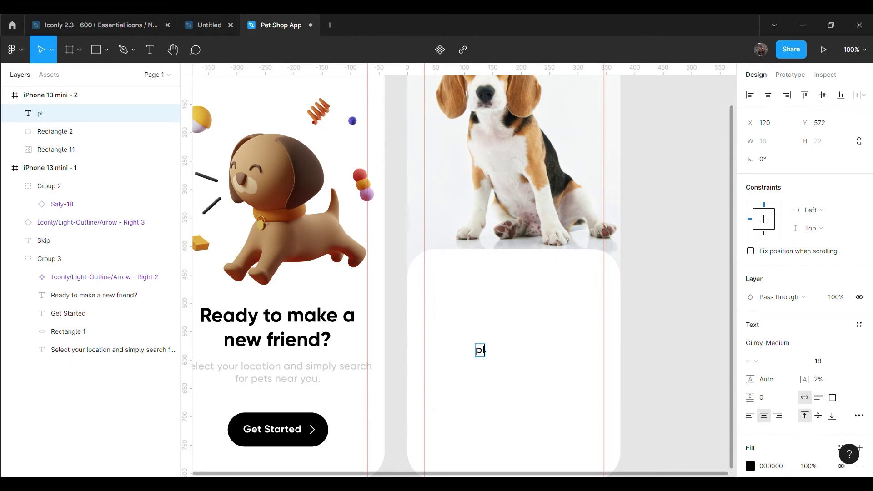
{"action": "key", "text": "BackSpace"}
{"action": "key", "text": "BackSpace"}
{"action": "type", "text": "p"}
{"action": "type", "text": "luto"}
{"action": "key", "text": "Escape"}
{"action": "left_click", "coordinate": [825, 364]}
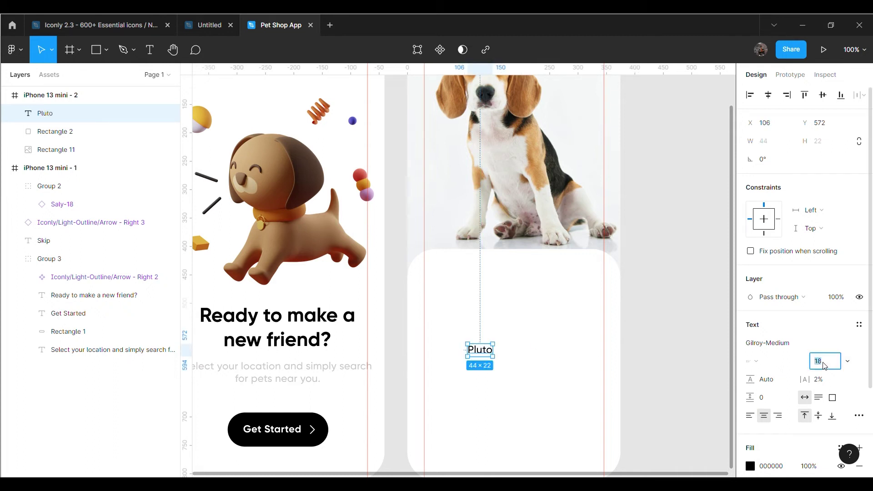
{"action": "type", "text": "35"}
{"action": "key", "text": "Return"}
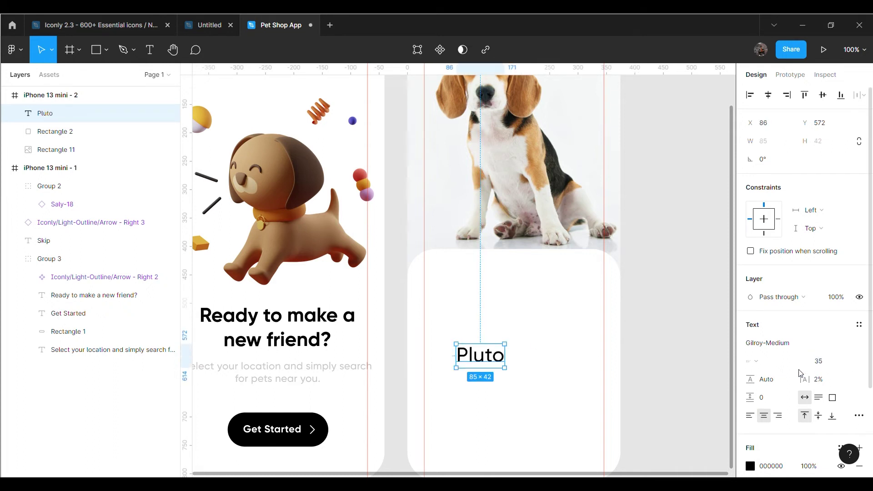
Switch Pluto to Gilroy-SemiBold and move it toward the card's top centre
{"action": "left_click", "coordinate": [836, 342]}
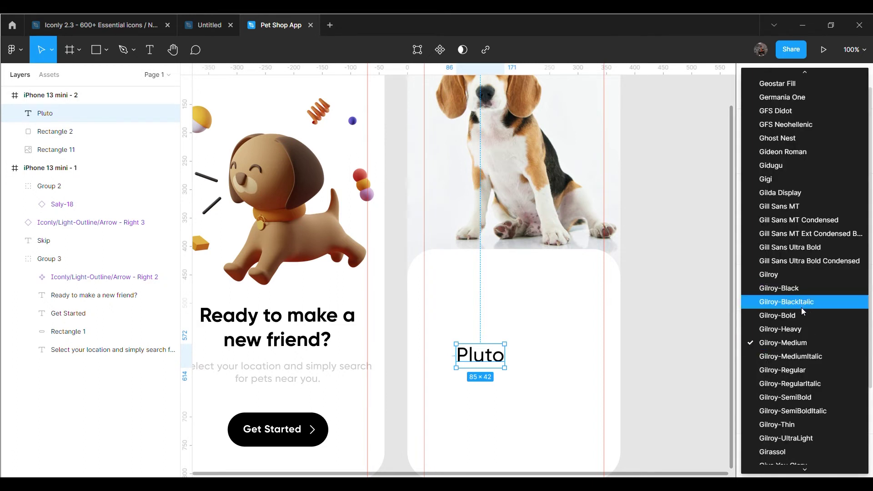
{"action": "left_click", "coordinate": [801, 315]}
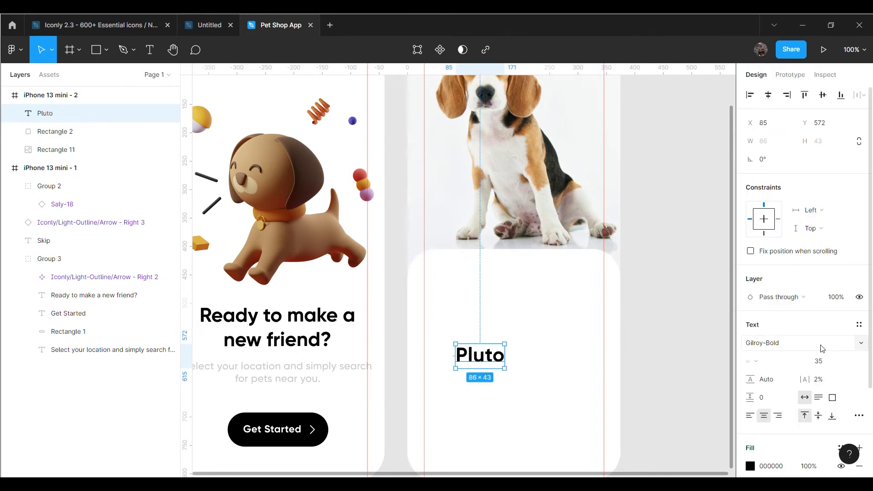
{"action": "left_click", "coordinate": [862, 344]}
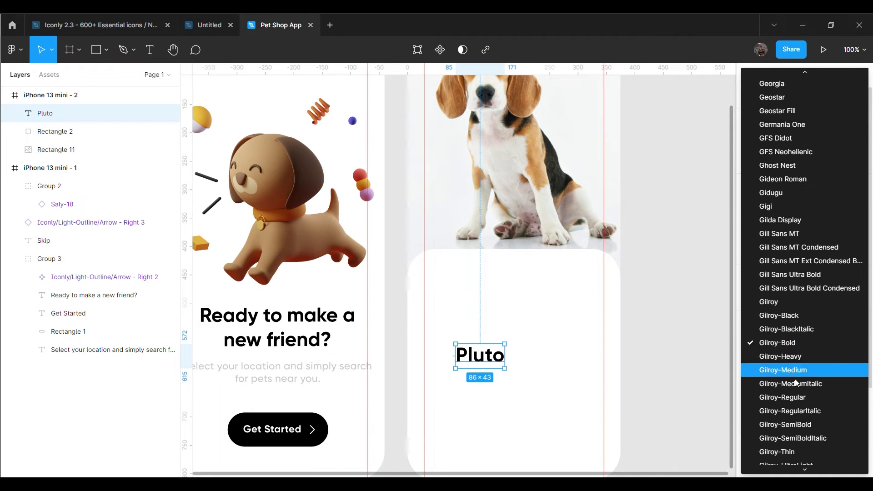
{"action": "left_click", "coordinate": [804, 423]}
{"action": "left_click_drag", "start_coordinate": [487, 361], "coordinate": [523, 293]}
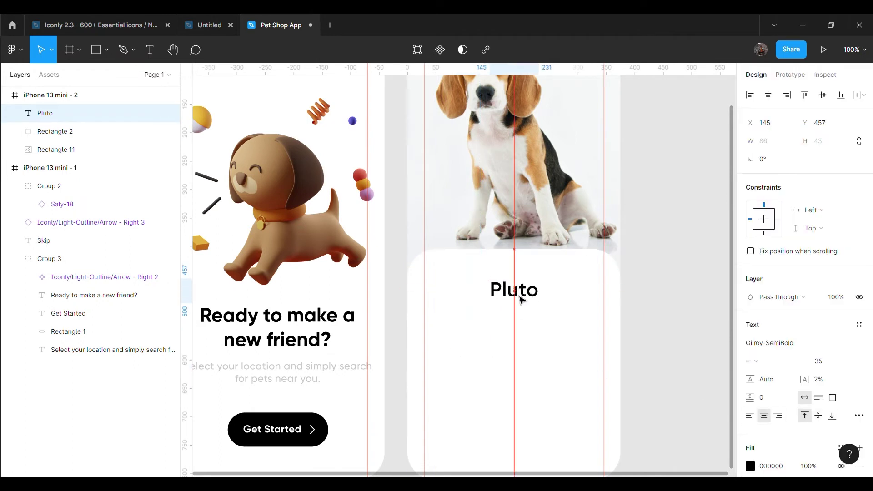
Set Pluto to size 30 and centre it near the card's top
{"action": "left_click", "coordinate": [826, 362]}
{"action": "type", "text": "2"}
{"action": "key", "text": "Return"}
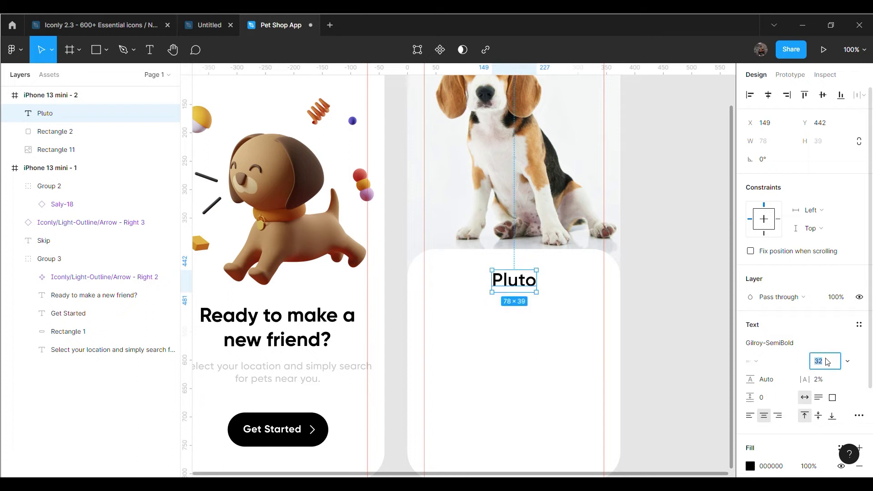
{"action": "type", "text": "30"}
{"action": "key", "text": "Return"}
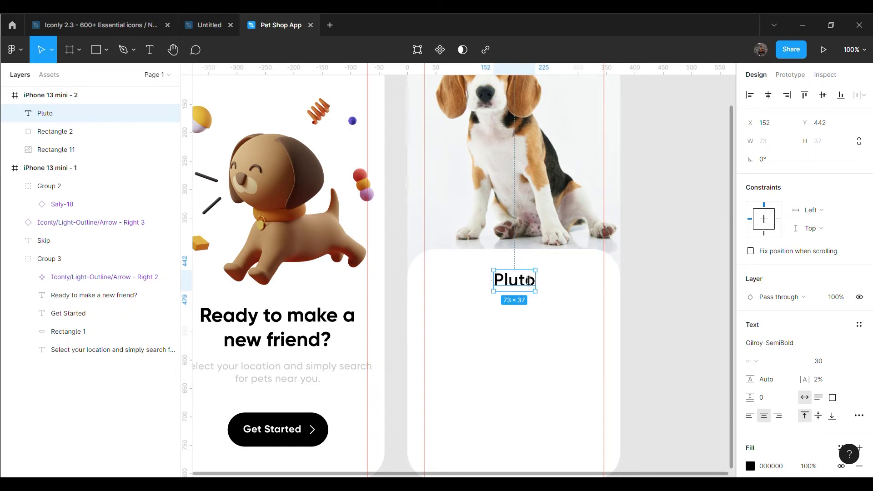
{"action": "left_click_drag", "start_coordinate": [517, 279], "coordinate": [516, 280]}
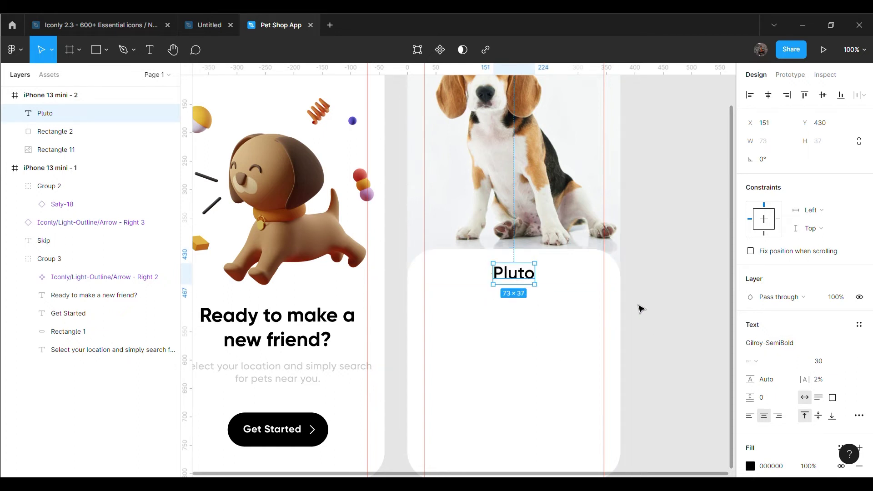
{"action": "left_click", "coordinate": [668, 290]}
{"action": "scroll", "coordinate": [645, 288], "scroll_direction": "down", "scroll_amount": 2}
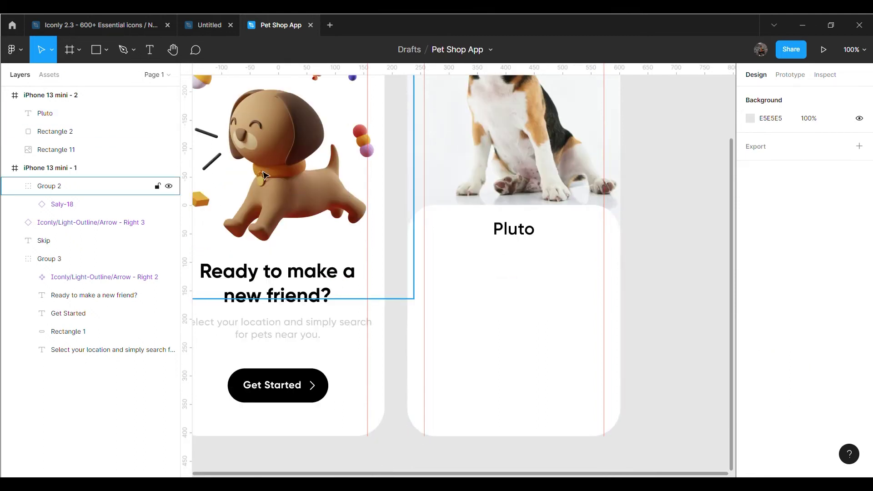
Draw a rectangle with 20 corner radius under Pluto at the card's left margin
{"action": "left_click", "coordinate": [105, 49]}
{"action": "left_click", "coordinate": [86, 76]}
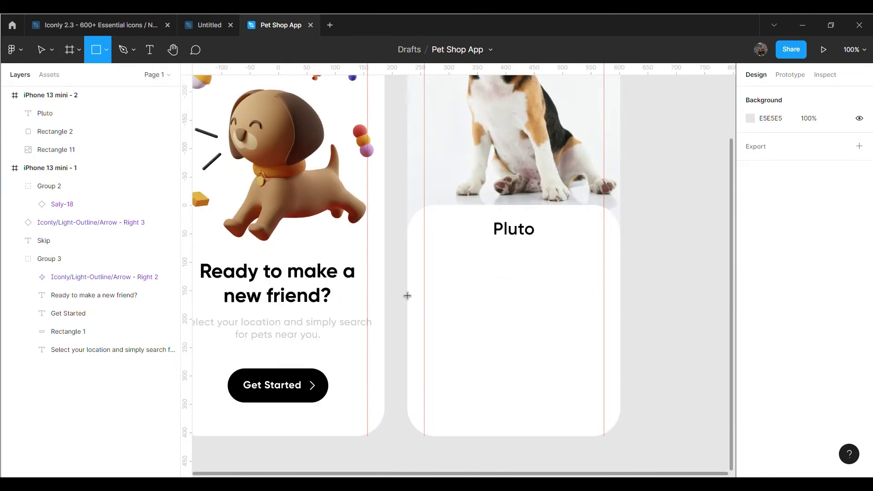
{"action": "left_click_drag", "start_coordinate": [446, 283], "coordinate": [500, 333]}
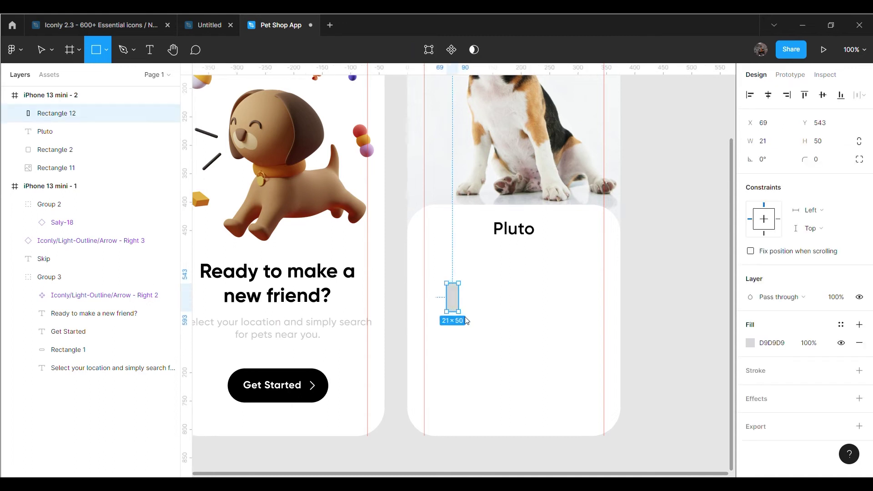
{"action": "left_click", "coordinate": [653, 327]}
{"action": "left_click", "coordinate": [496, 318]}
{"action": "left_click", "coordinate": [828, 165]}
{"action": "type", "text": "0"}
{"action": "key", "text": "Return"}
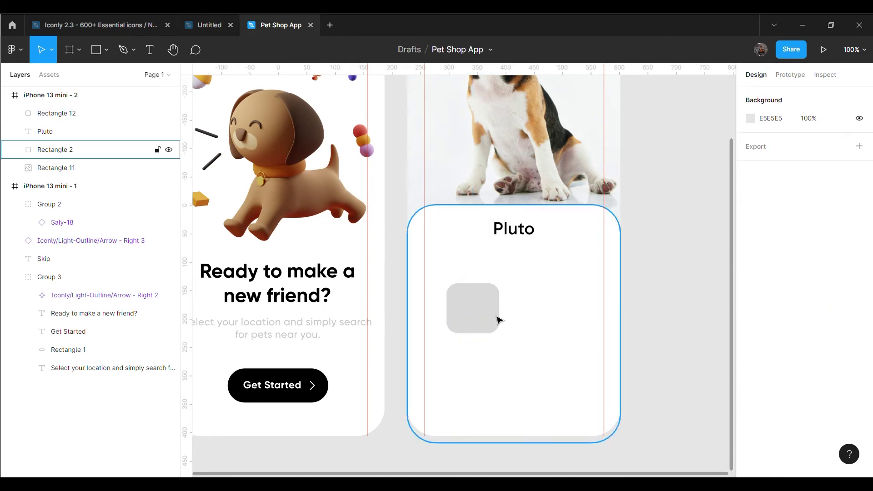
{"action": "left_click_drag", "start_coordinate": [495, 318], "coordinate": [473, 288]}
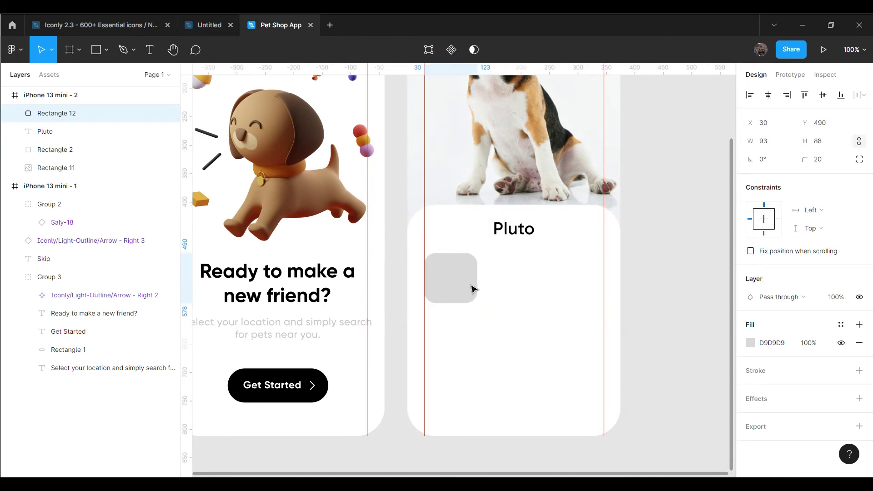
Duplicate the rounded square twice and space the three evenly in a row under Pluto
{"action": "key", "text": "ctrl+d"}
{"action": "key", "text": "ctrl+d"}
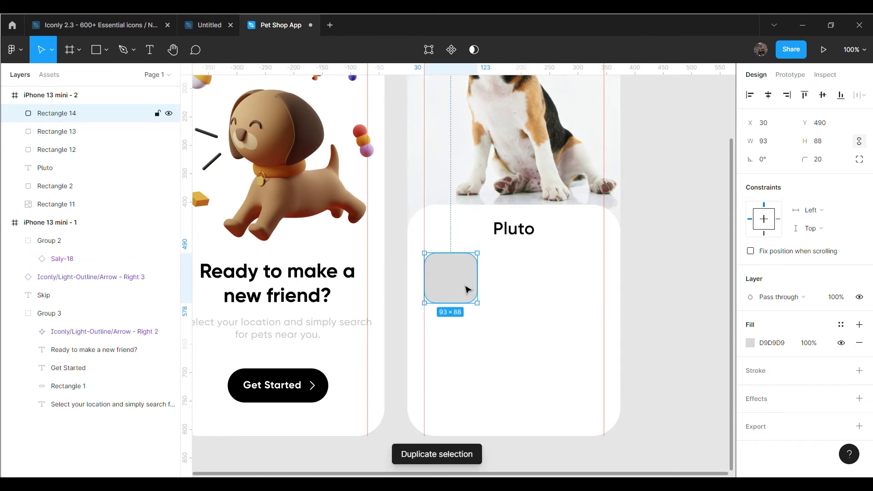
{"action": "left_click_drag", "start_coordinate": [471, 289], "coordinate": [528, 291]}
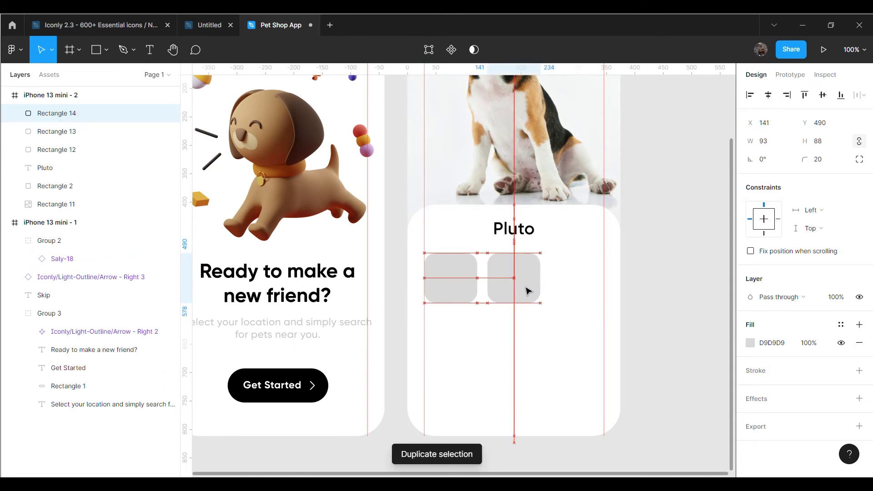
{"action": "left_click_drag", "start_coordinate": [462, 289], "coordinate": [587, 289]}
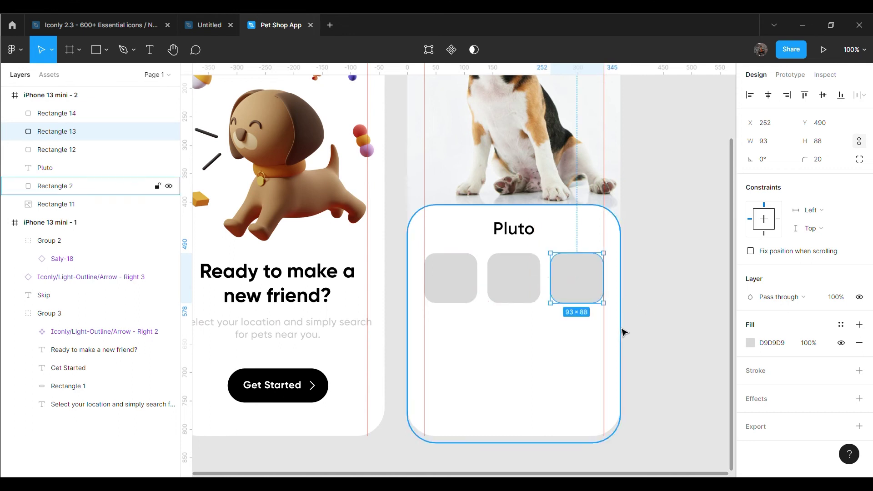
{"action": "left_click", "coordinate": [639, 296]}
{"action": "left_click", "coordinate": [581, 291]}
{"action": "key", "text": "Right"}
{"action": "key", "text": "Right"}
{"action": "key", "text": "Right"}
{"action": "left_click", "coordinate": [457, 279]}
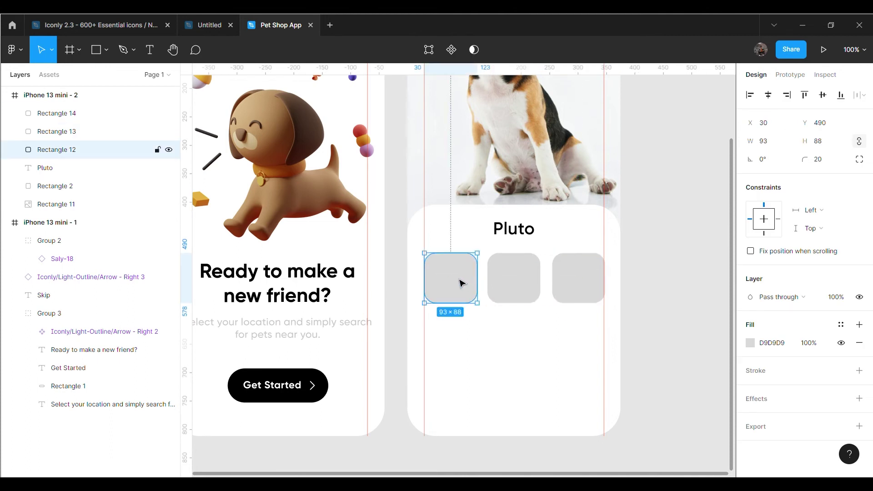
{"action": "left_click", "coordinate": [681, 283]}
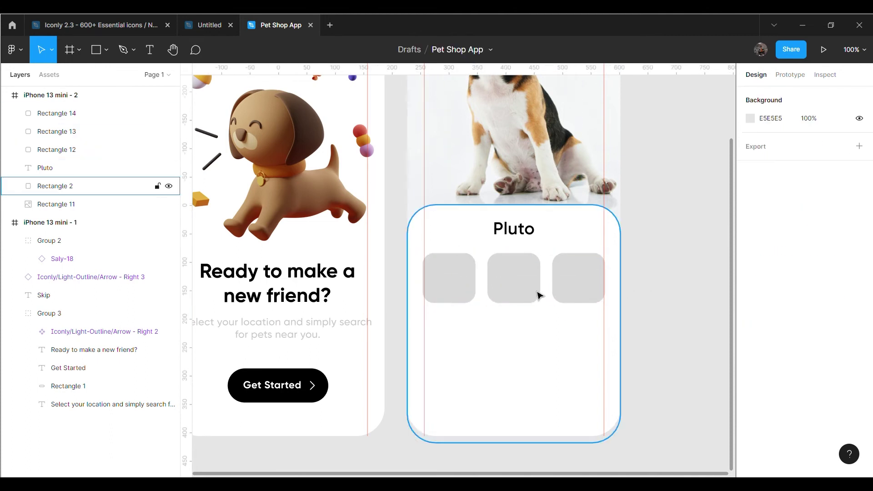
{"action": "left_click", "coordinate": [531, 286]}
{"action": "left_click", "coordinate": [693, 276]}
Add a '3 years' label at size 18 and move it into the first square
{"action": "left_click", "coordinate": [150, 50]}
{"action": "left_click", "coordinate": [478, 337]}
{"action": "type", "text": "3 years"}
{"action": "key", "text": "Escape"}
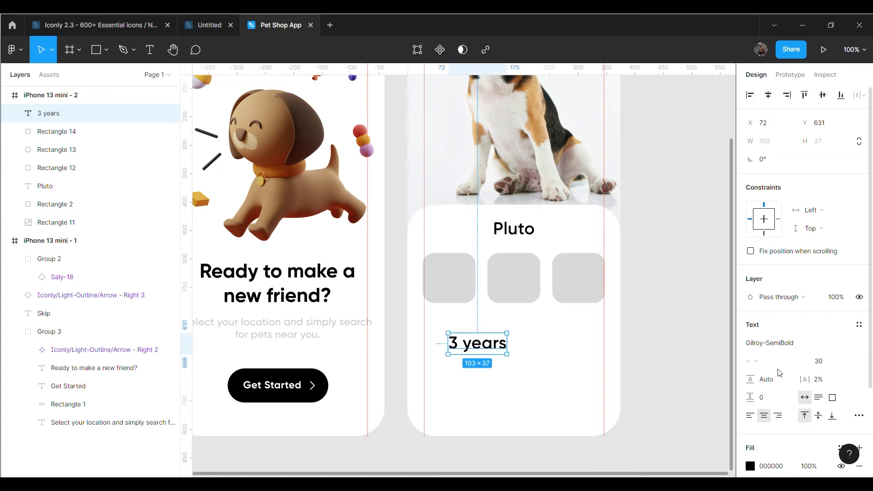
{"action": "left_click", "coordinate": [816, 362]}
{"action": "type", "text": "18"}
{"action": "key", "text": "Return"}
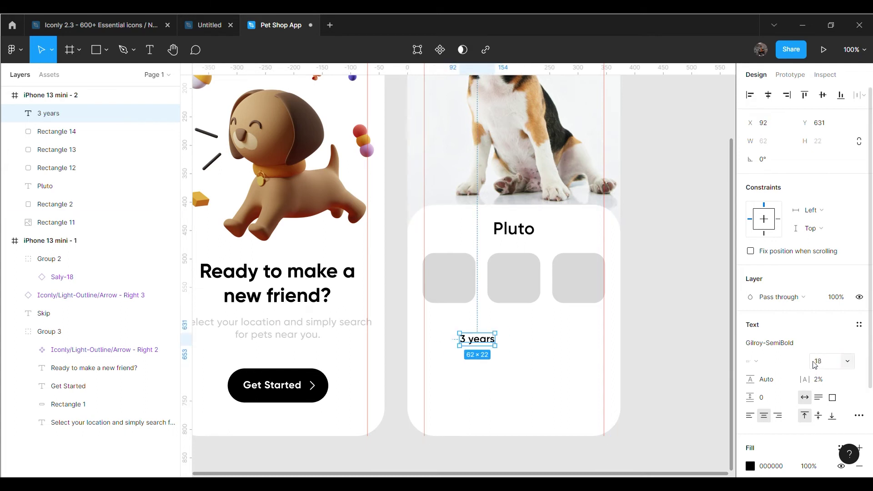
{"action": "left_click", "coordinate": [550, 384]}
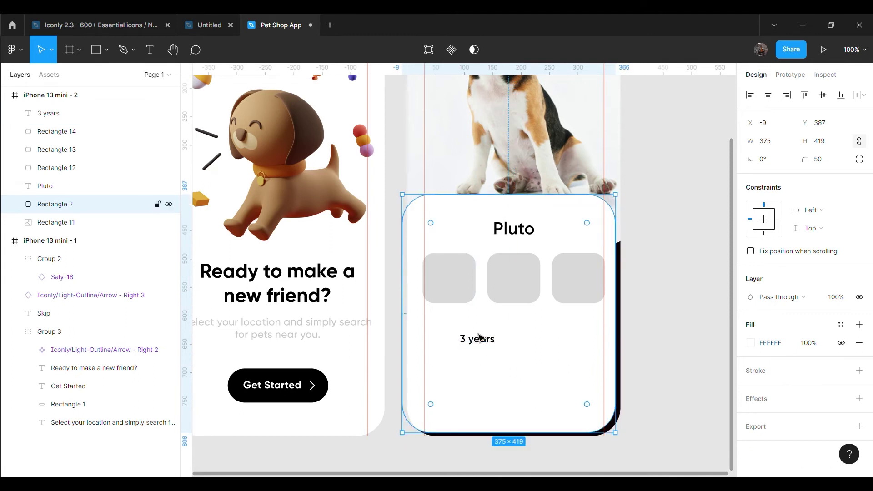
{"action": "left_click_drag", "start_coordinate": [481, 338], "coordinate": [461, 277]}
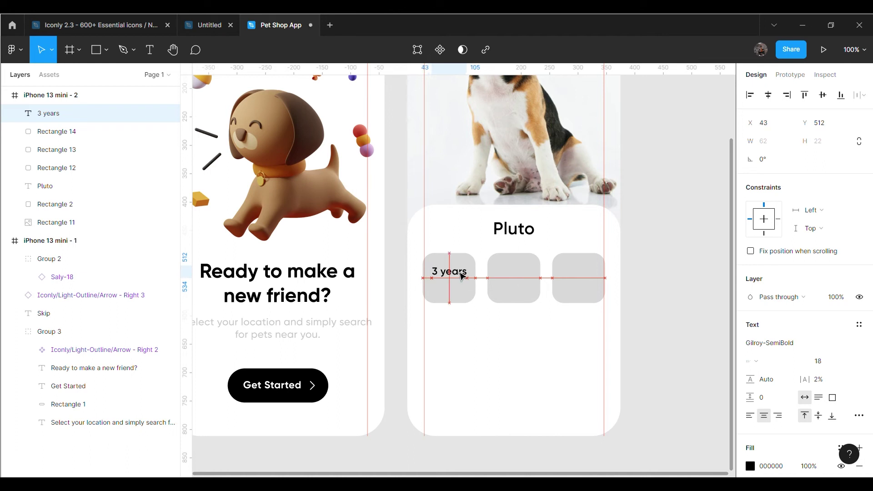
{"action": "key", "text": "Up"}
{"action": "key", "text": "Up"}
Add an 'Age' label below the squares at font size 16
{"action": "key", "text": "Return"}
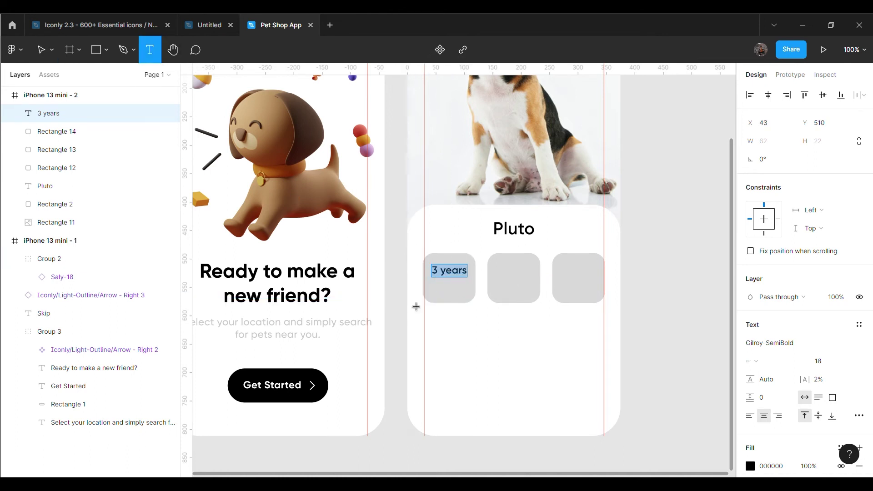
{"action": "left_click", "coordinate": [483, 346]}
{"action": "type", "text": "Age"}
{"action": "key", "text": "Escape"}
{"action": "left_click", "coordinate": [826, 366]}
{"action": "type", "text": "16"}
{"action": "key", "text": "Return"}
{"action": "left_click", "coordinate": [826, 367]}
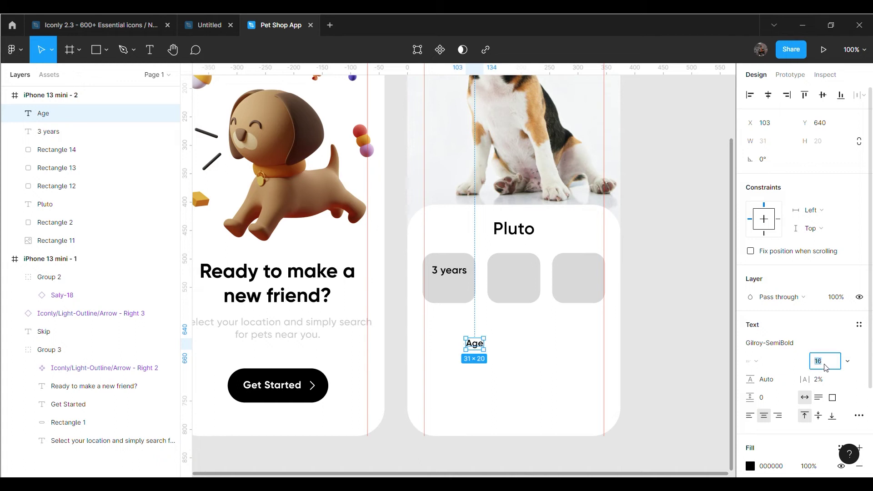
Set the Age label to size 14 with a light grey colour
{"action": "type", "text": "14"}
{"action": "key", "text": "Return"}
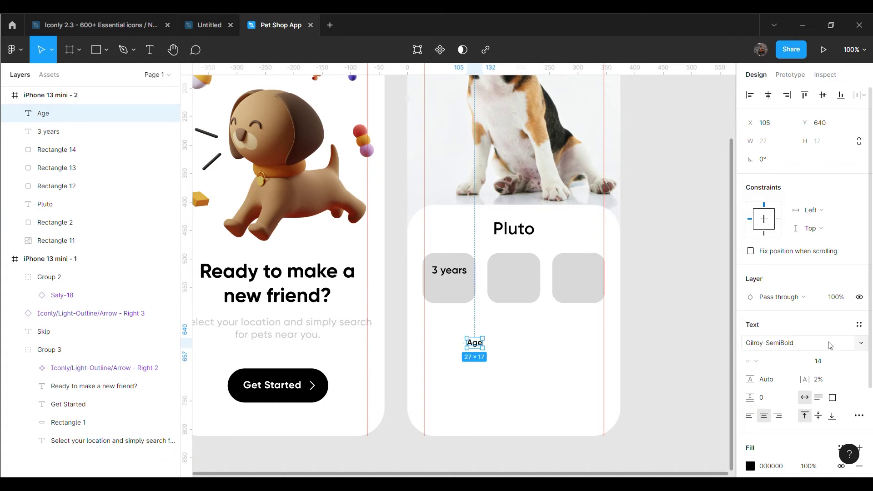
{"action": "scroll", "coordinate": [775, 421], "scroll_direction": "down", "scroll_amount": 3}
{"action": "left_click", "coordinate": [750, 351]}
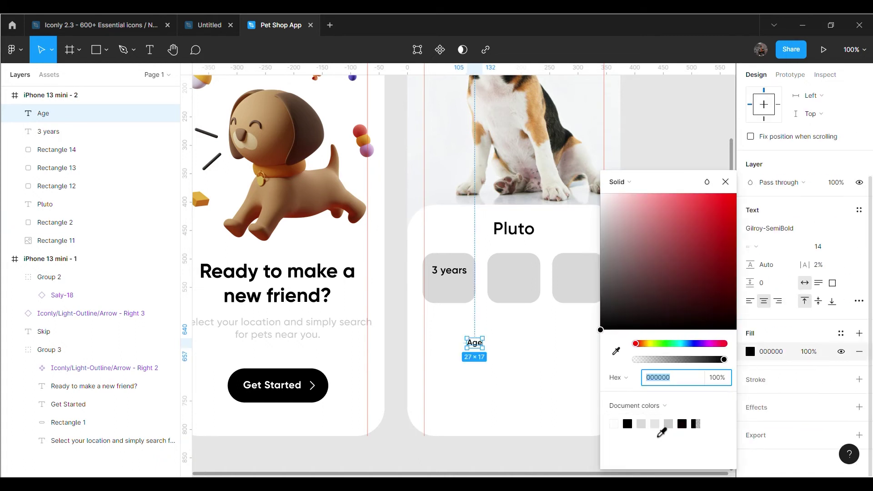
{"action": "left_click", "coordinate": [669, 424]}
{"action": "key", "text": "Escape"}
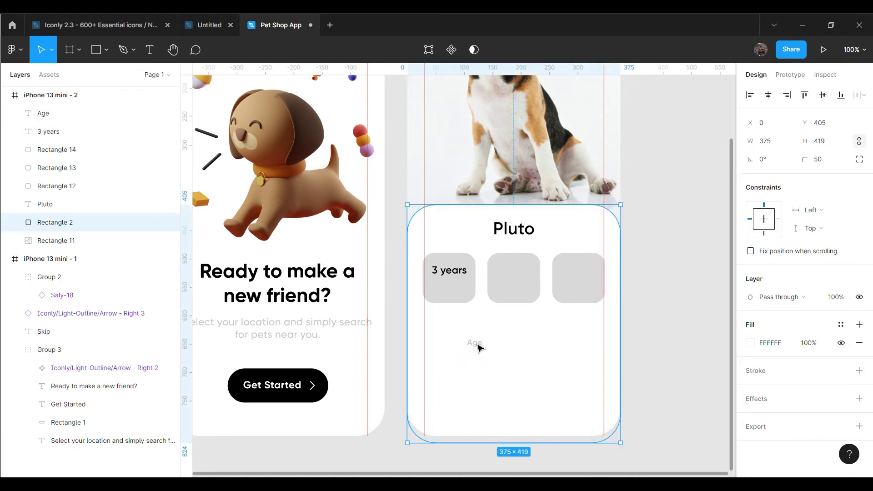
Fill the first square with pale blue EEF6FD
{"action": "left_click", "coordinate": [464, 298]}
{"action": "left_click", "coordinate": [772, 343]}
{"action": "type", "text": "EEF6FD"}
{"action": "key", "text": "Return"}
Move Age under 3 years in the first square and darken its colour to 6A4F4F
{"action": "left_click", "coordinate": [697, 366]}
{"action": "left_click_drag", "start_coordinate": [478, 349], "coordinate": [457, 296]}
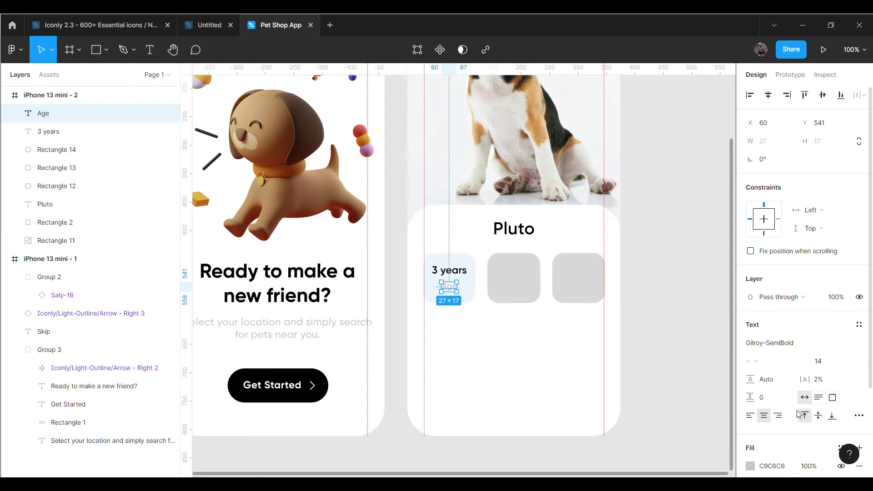
{"action": "scroll", "coordinate": [769, 409], "scroll_direction": "down", "scroll_amount": 3}
{"action": "left_click", "coordinate": [750, 352]}
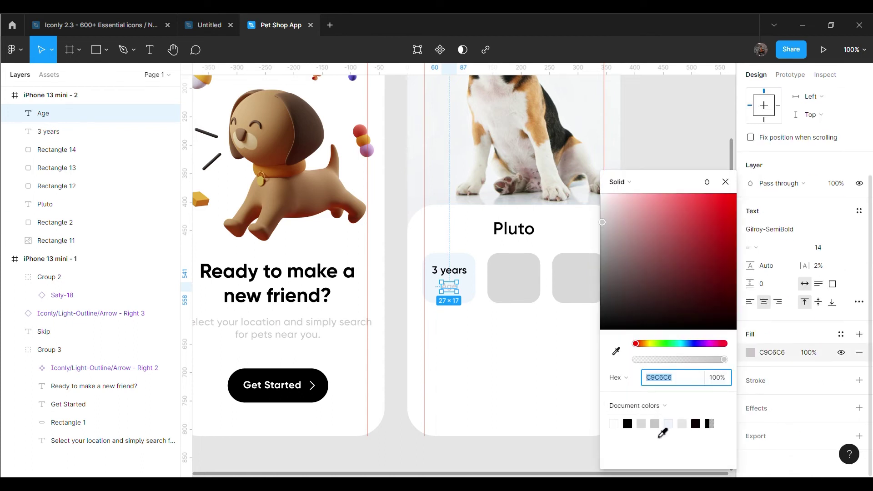
{"action": "left_click_drag", "start_coordinate": [621, 251], "coordinate": [629, 265]}
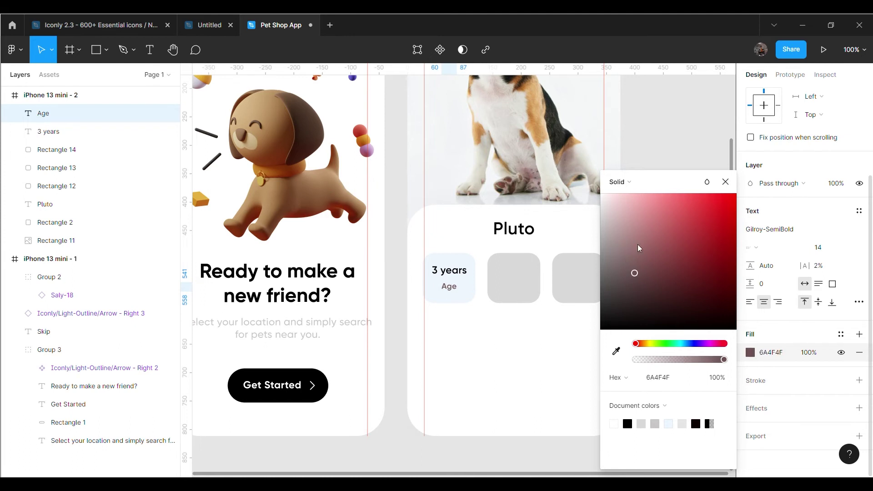
{"action": "left_click", "coordinate": [658, 239]}
{"action": "scroll", "coordinate": [658, 239], "scroll_direction": "up", "scroll_amount": 1}
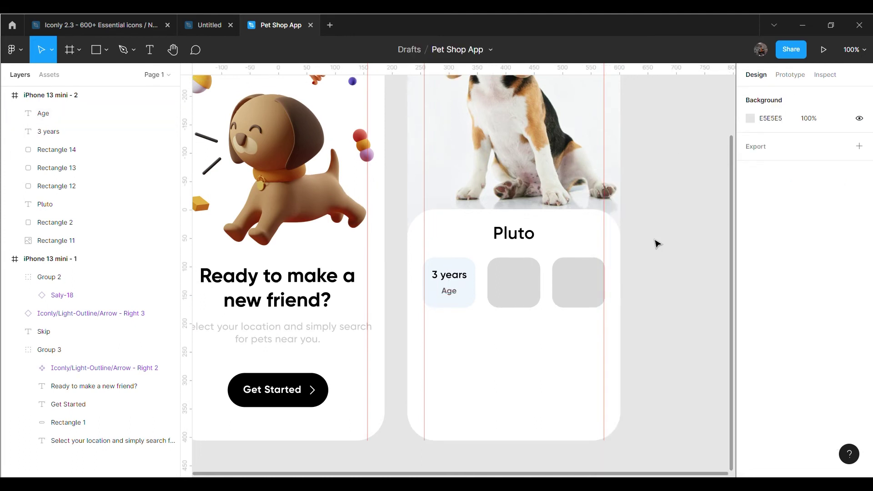
Group Age, 3 years and the square into a tile, duplicate it, and delete the grey placeholders
{"action": "left_click", "coordinate": [450, 291]}
{"action": "left_click", "coordinate": [70, 134], "text": "shift"}
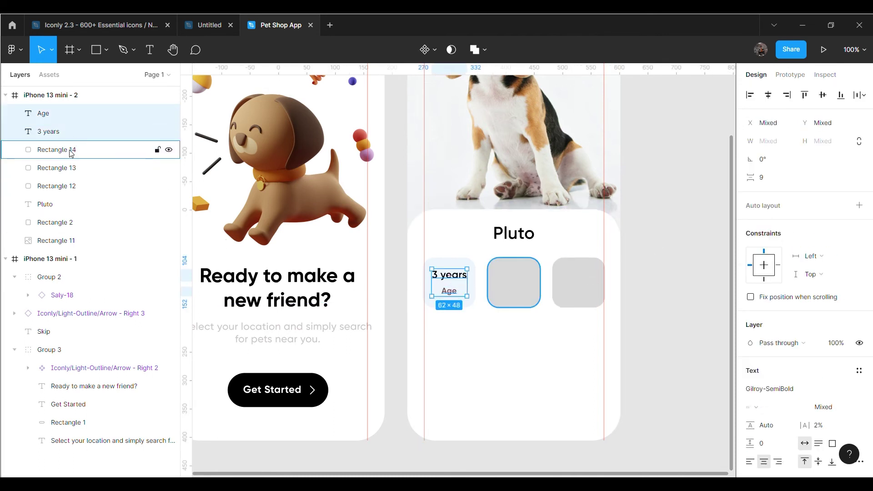
{"action": "left_click", "coordinate": [76, 193], "text": "shift"}
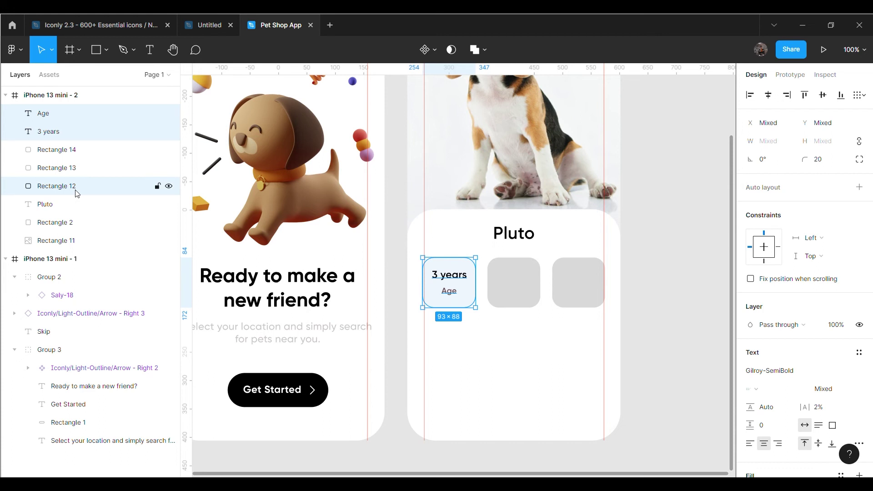
{"action": "key", "text": "ctrl+g"}
{"action": "key", "text": "ctrl+d"}
{"action": "left_click", "coordinate": [536, 298]}
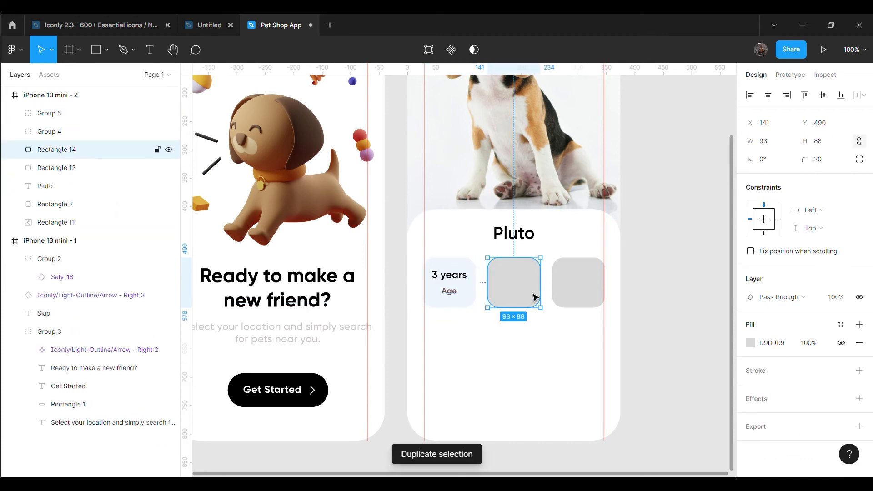
{"action": "key", "text": "Delete"}
{"action": "left_click", "coordinate": [565, 298]}
{"action": "key", "text": "Delete"}
Arrange the tile copies into three tiles spaced 21 px apart under Pluto
{"action": "left_click_drag", "start_coordinate": [473, 297], "coordinate": [533, 297]}
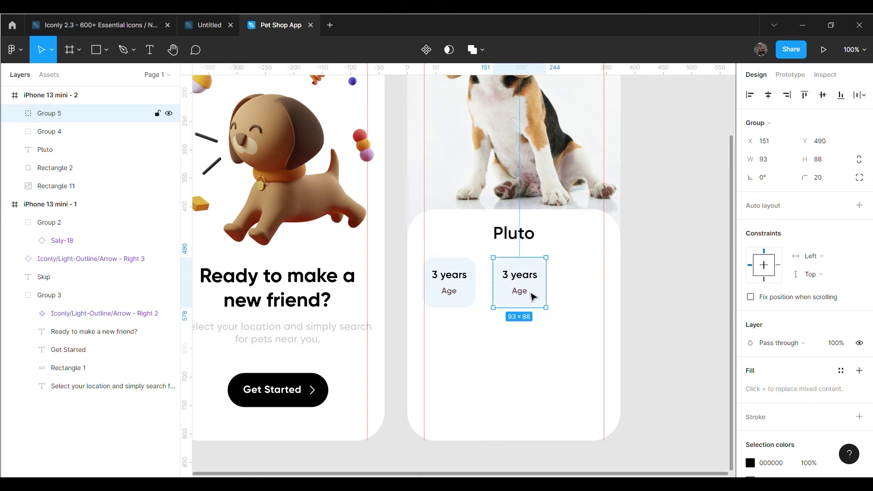
{"action": "key", "text": "ctrl+d"}
{"action": "key", "text": "shift+Left"}
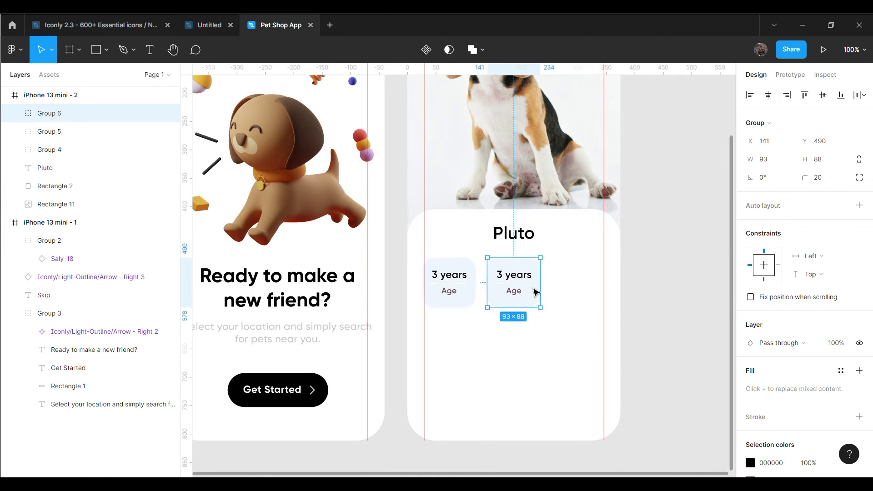
{"action": "key", "text": "ctrl+d"}
{"action": "left_click_drag", "start_coordinate": [536, 294], "coordinate": [589, 299]}
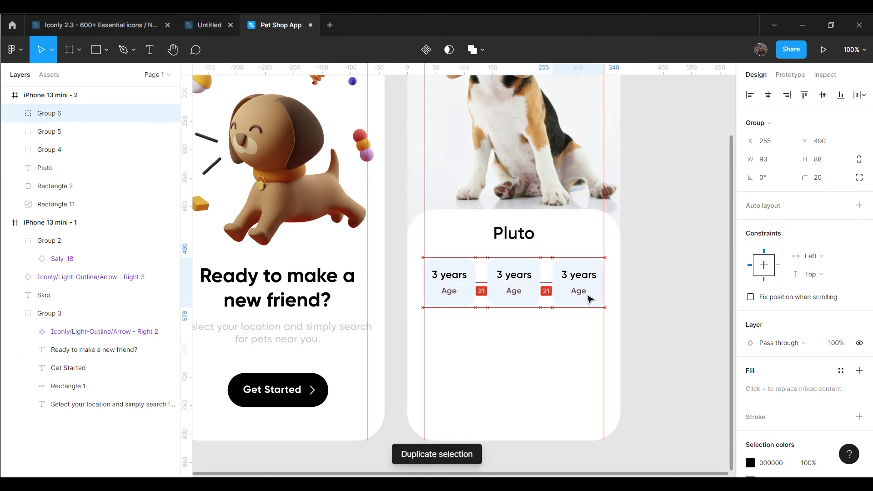
{"action": "left_click", "coordinate": [663, 308]}
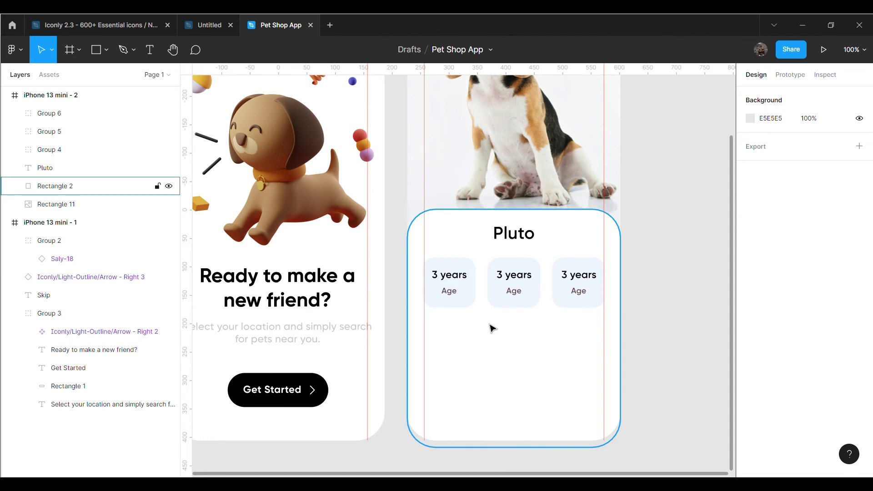
Change the middle tile's text to '3.5 Kg' over 'Weight'
{"action": "left_click", "coordinate": [532, 280]}
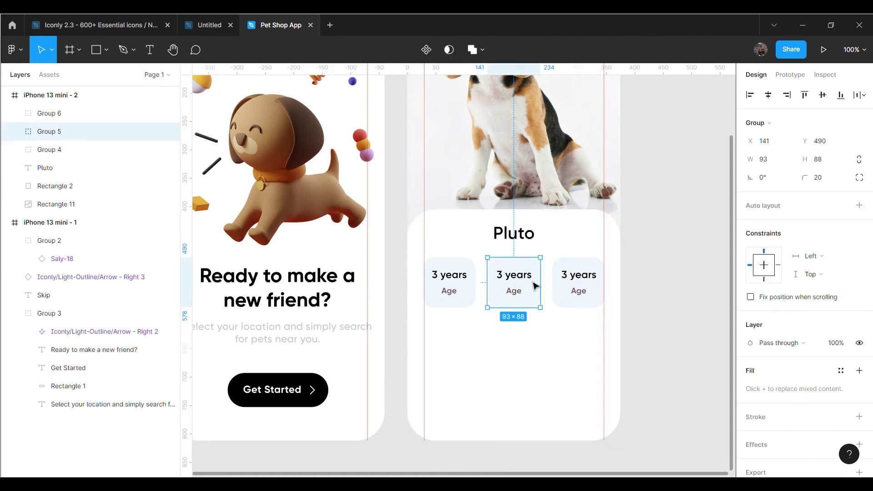
{"action": "double_click", "coordinate": [531, 281]}
{"action": "type", "text": "3.5"}
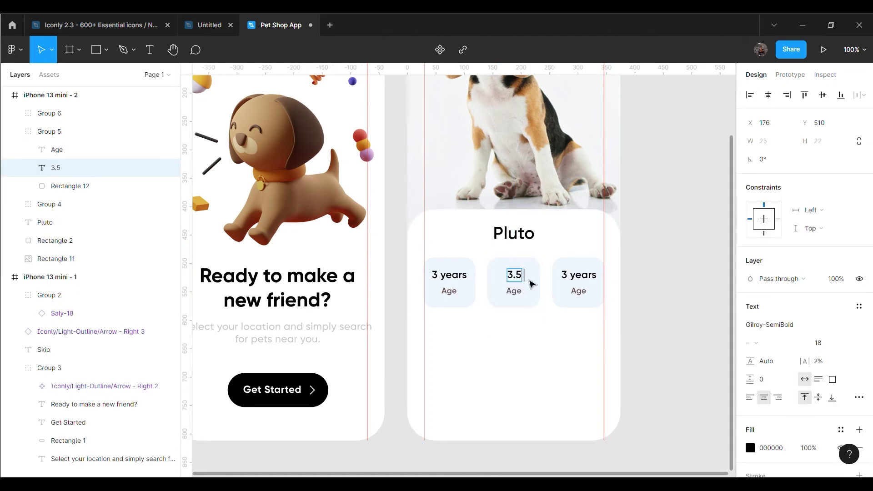
{"action": "type", "text": " Kg"}
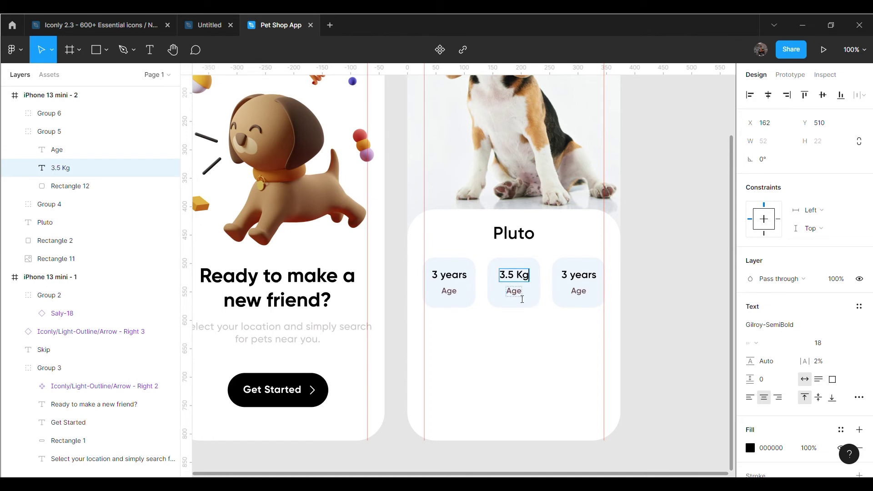
{"action": "left_click", "coordinate": [522, 299]}
{"action": "double_click", "coordinate": [522, 299]}
{"action": "key", "text": "BackSpace"}
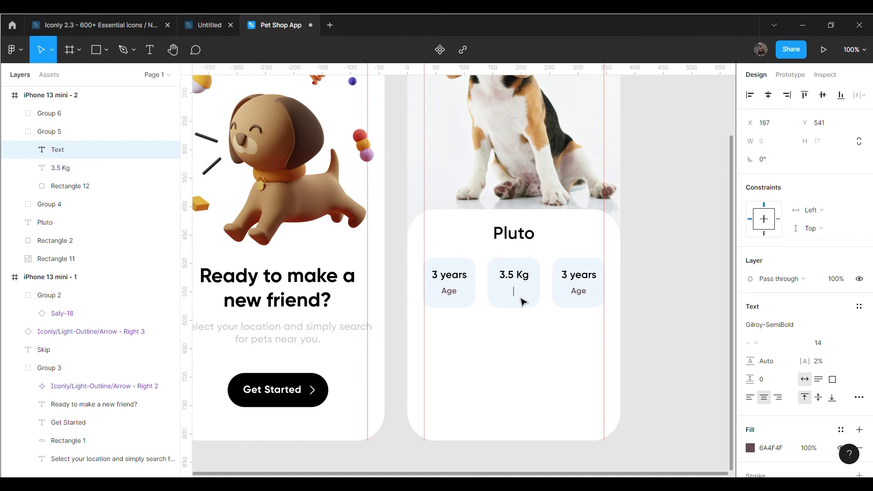
{"action": "type", "text": "Weight"}
{"action": "key", "text": "Escape"}
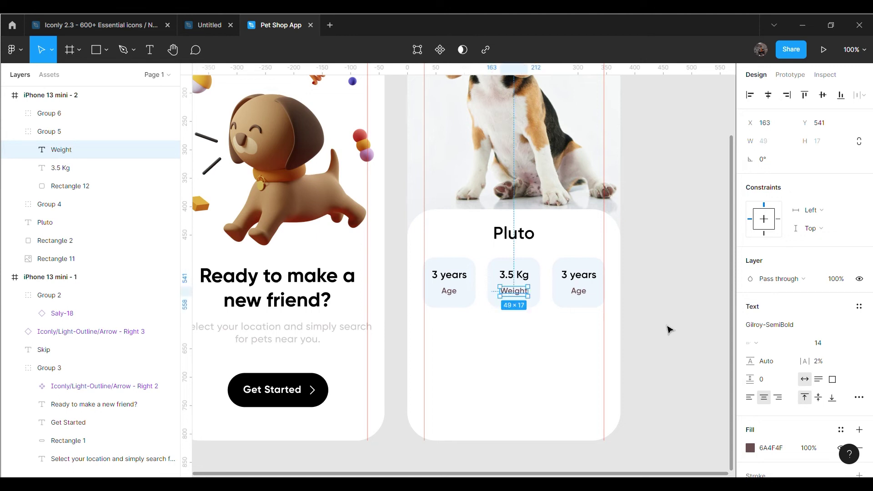
Change the right tile's text to 'Female' over 'Sex'
{"action": "double_click", "coordinate": [579, 278]}
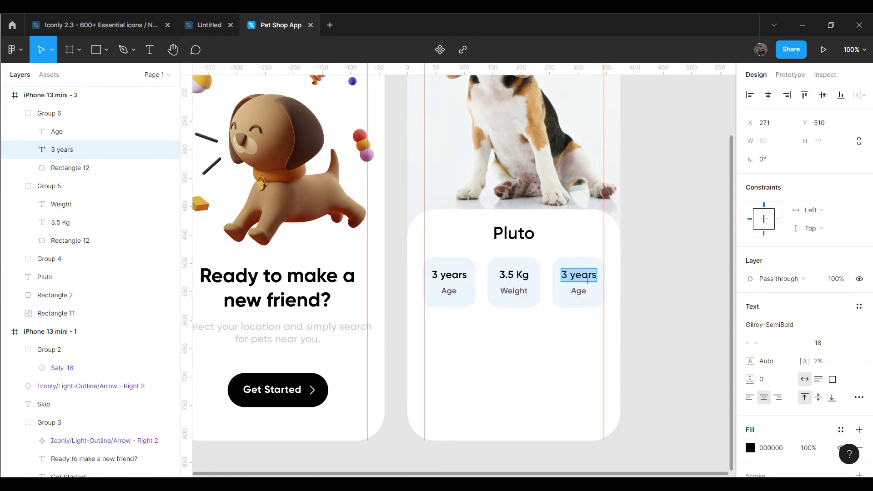
{"action": "type", "text": "Female"}
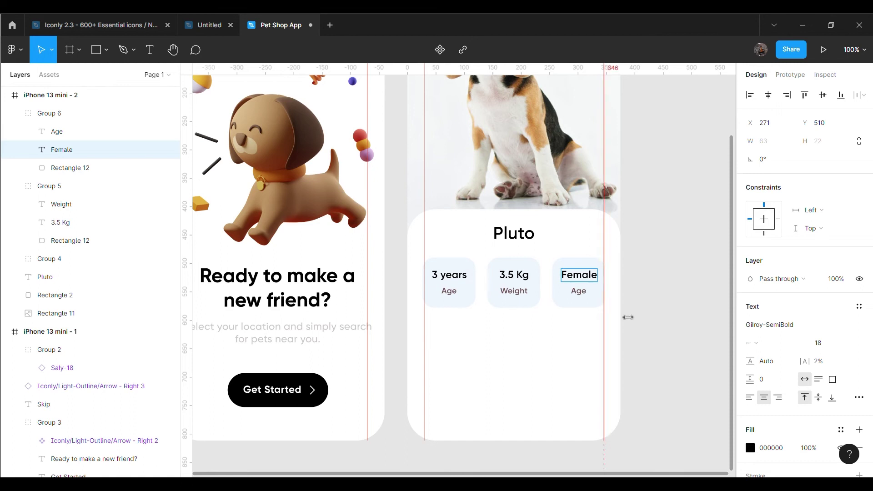
{"action": "key", "text": "Escape"}
{"action": "double_click", "coordinate": [579, 291]}
{"action": "type", "text": "Sex"}
{"action": "key", "text": "Escape"}
{"action": "left_click", "coordinate": [672, 308]}
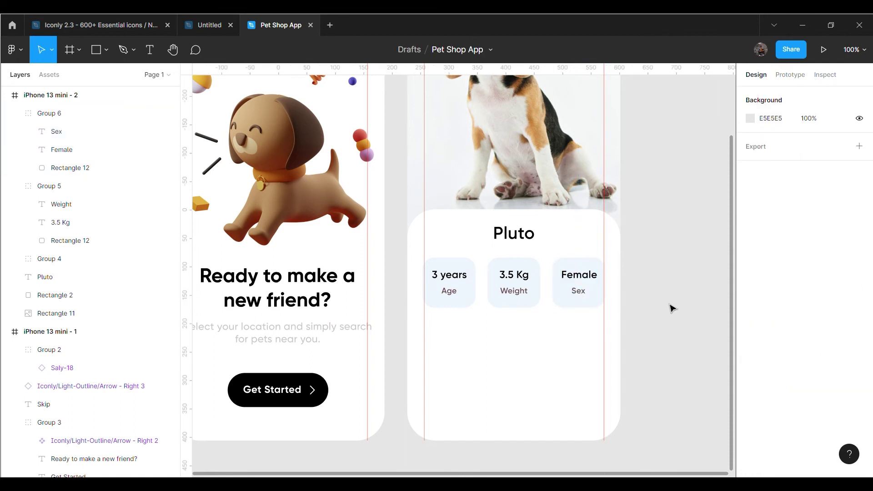
{"action": "scroll", "coordinate": [696, 296], "scroll_direction": "up", "scroll_amount": 3}
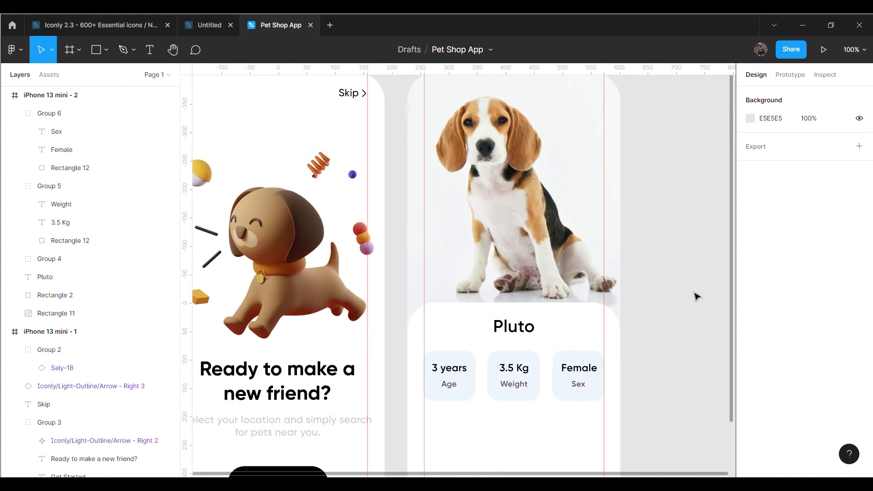
{"action": "scroll", "coordinate": [694, 296], "scroll_direction": "up", "scroll_amount": 2}
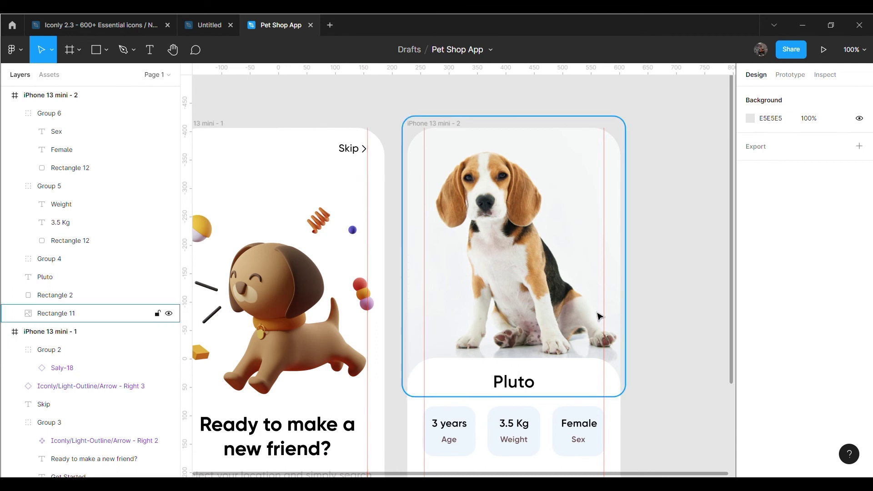
{"action": "scroll", "coordinate": [598, 312], "scroll_direction": "down", "scroll_amount": 2}
{"action": "scroll", "coordinate": [629, 278], "scroll_direction": "down", "scroll_amount": 2}
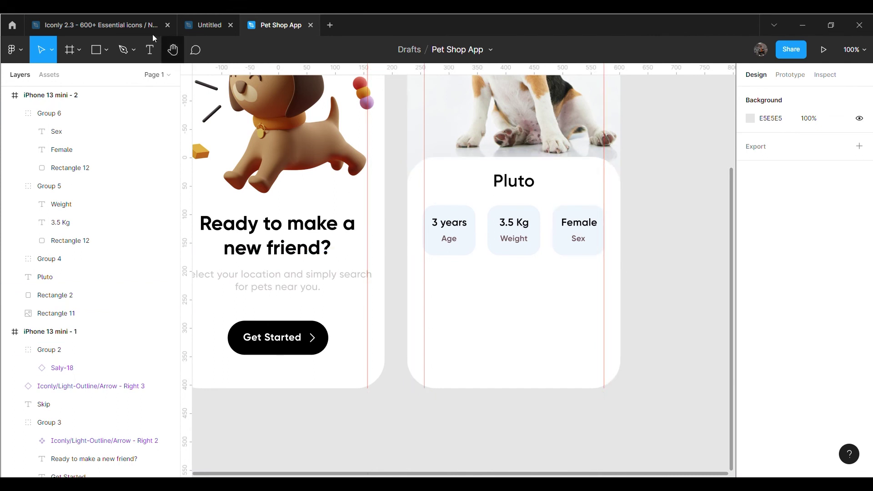
Create a 'Summary' text beside the frame at font size 20
{"action": "left_click", "coordinate": [149, 49]}
{"action": "left_click", "coordinate": [664, 228]}
{"action": "type", "text": "S"}
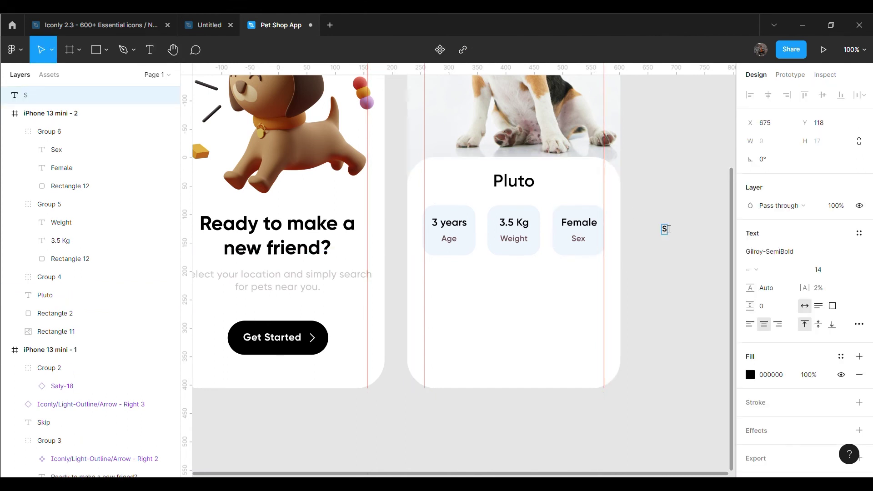
{"action": "type", "text": "ummary"}
{"action": "key", "text": "Escape"}
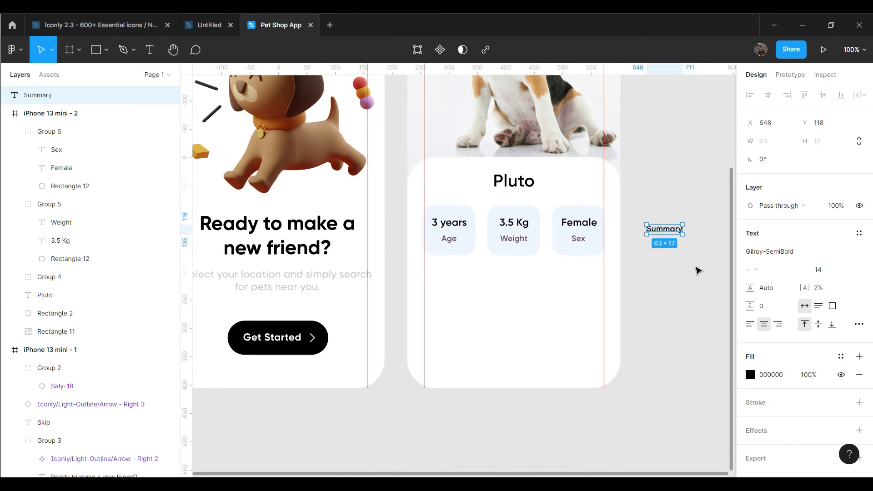
{"action": "left_click", "coordinate": [828, 276]}
{"action": "type", "text": "20"}
{"action": "key", "text": "Return"}
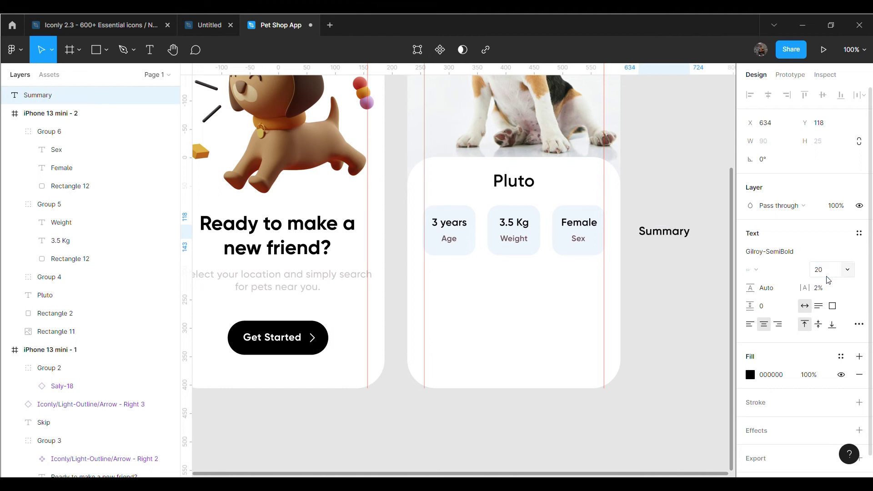
{"action": "left_click", "coordinate": [710, 292]}
Place Summary below the tiles on their left edge, then select all three tiles
{"action": "left_click_drag", "start_coordinate": [667, 246], "coordinate": [464, 294]}
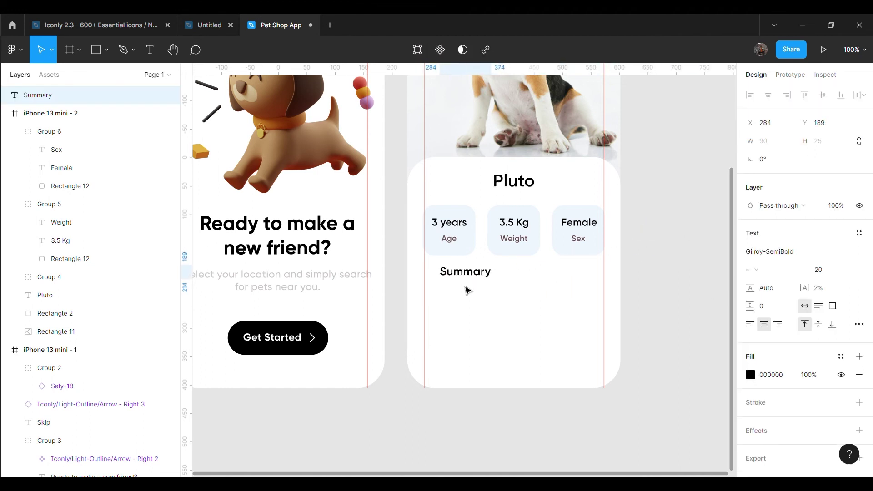
{"action": "left_click_drag", "start_coordinate": [463, 292], "coordinate": [462, 290]}
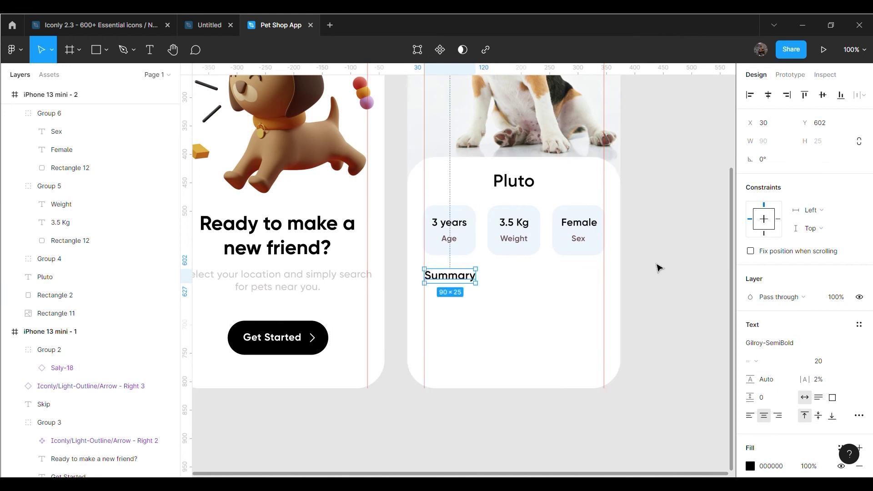
{"action": "left_click", "coordinate": [659, 267]}
{"action": "left_click", "coordinate": [464, 232]}
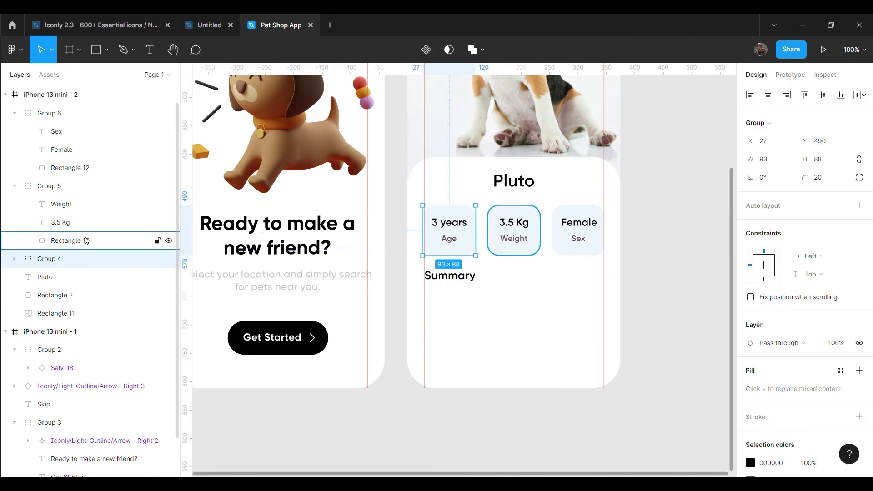
{"action": "left_click", "coordinate": [82, 186], "text": "shift"}
{"action": "left_click", "coordinate": [82, 113], "text": "shift"}
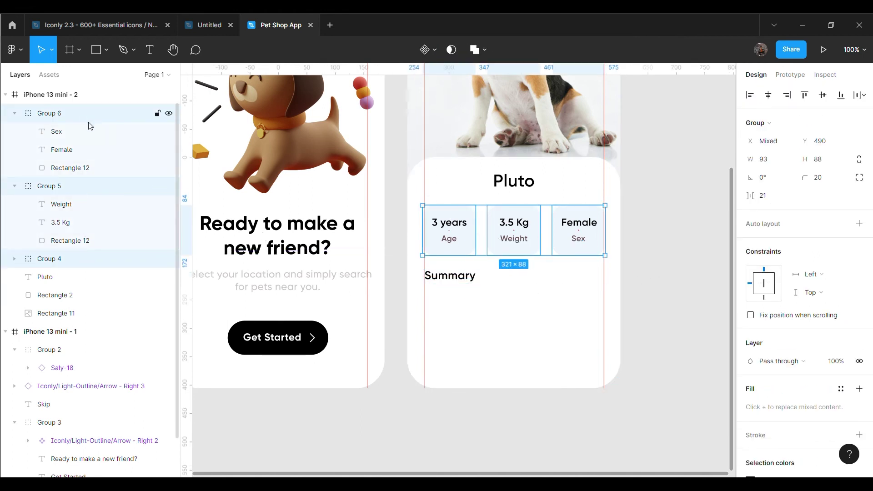
Group the three info tiles and nudge the tile row and Summary heading up slightly
{"action": "key", "text": "ctrl+g"}
{"action": "key", "text": "Up"}
{"action": "key", "text": "Up"}
{"action": "key", "text": "Up"}
{"action": "key", "text": "Up"}
{"action": "key", "text": "Up"}
{"action": "key", "text": "Up"}
{"action": "key", "text": "Up"}
{"action": "key", "text": "Up"}
{"action": "key", "text": "Up"}
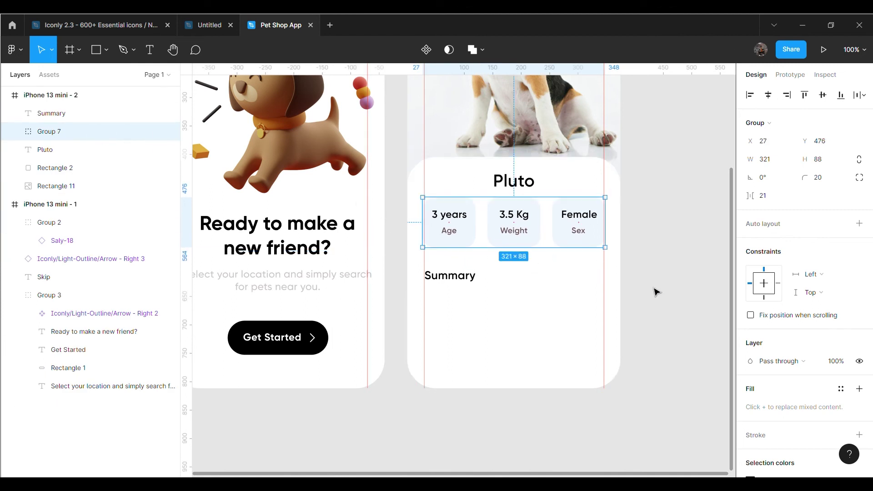
{"action": "left_click", "coordinate": [655, 290]}
{"action": "left_click", "coordinate": [451, 278]}
{"action": "key", "text": "Up"}
{"action": "key", "text": "Up"}
{"action": "key", "text": "Up"}
{"action": "key", "text": "Up"}
{"action": "key", "text": "Up"}
{"action": "key", "text": "Up"}
{"action": "left_click", "coordinate": [668, 285]}
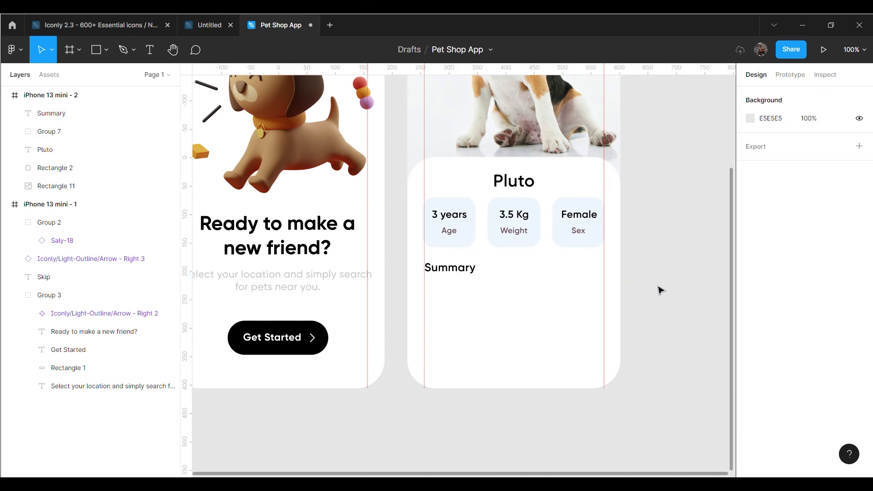
Paste the Pluto description paragraph and position it just below the Summary heading
{"action": "type", "text": "Pluto are small to medium sized short haired dog breed. he medium-length coat, seen in a variety of striking colors and patterns, is silky to the touch. They have a soft personality."}
{"action": "left_click", "coordinate": [669, 310]}
{"action": "left_click_drag", "start_coordinate": [500, 309], "coordinate": [501, 308]}
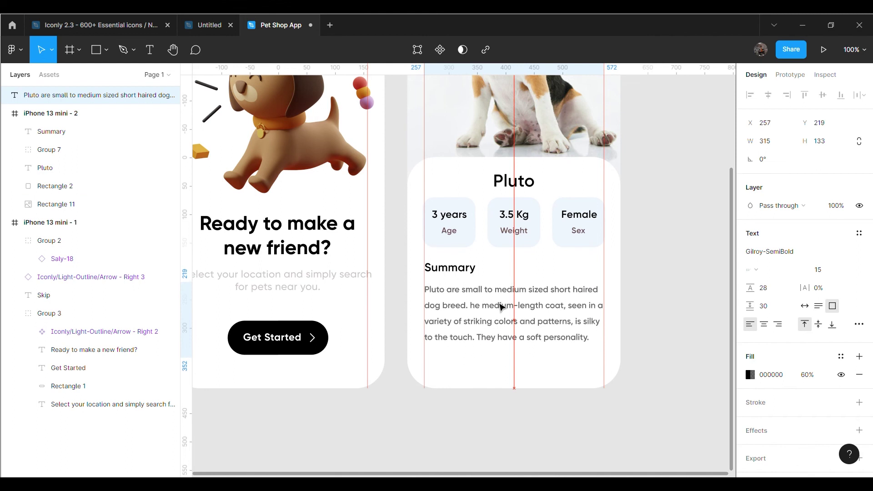
{"action": "left_click", "coordinate": [450, 267]}
{"action": "left_click", "coordinate": [496, 308]}
{"action": "left_click_drag", "start_coordinate": [495, 308], "coordinate": [494, 306]}
{"action": "left_click", "coordinate": [473, 271]}
{"action": "left_click", "coordinate": [636, 311]}
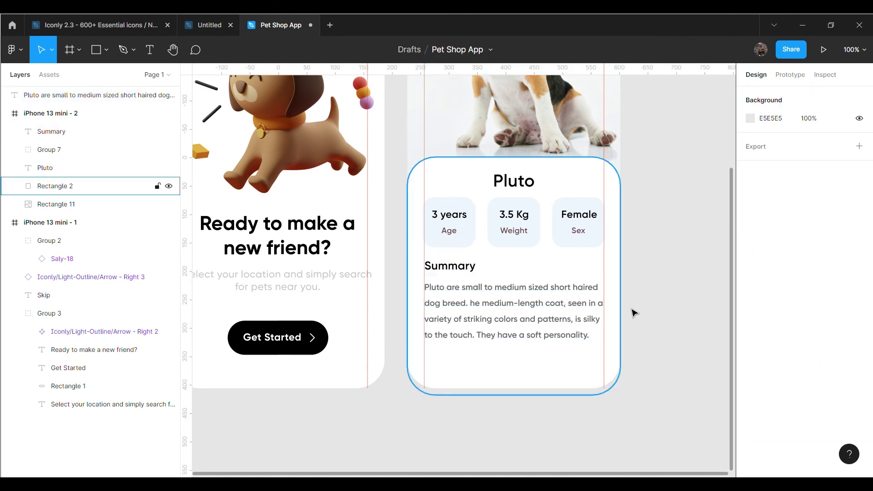
{"action": "scroll", "coordinate": [632, 312], "scroll_direction": "down", "scroll_amount": 2}
{"action": "left_click", "coordinate": [107, 51]}
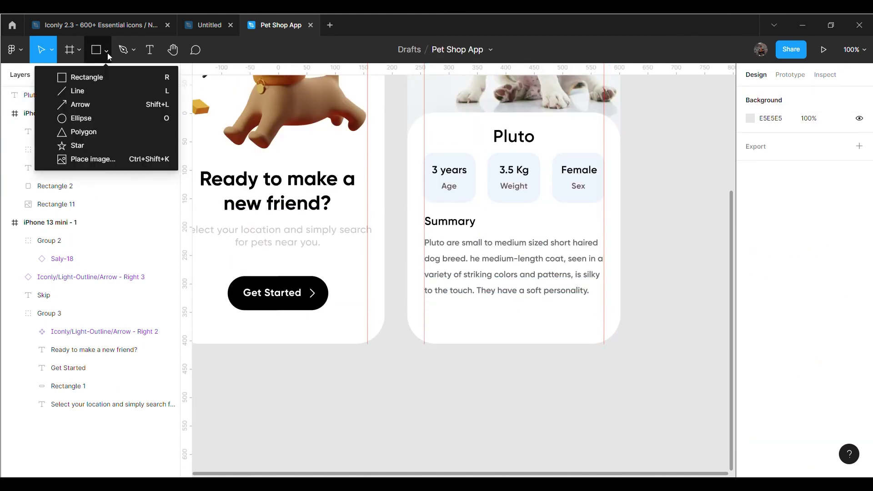
Draw a wide rectangle placeholder below the summary paragraph
{"action": "left_click", "coordinate": [73, 90]}
{"action": "left_click", "coordinate": [106, 51]}
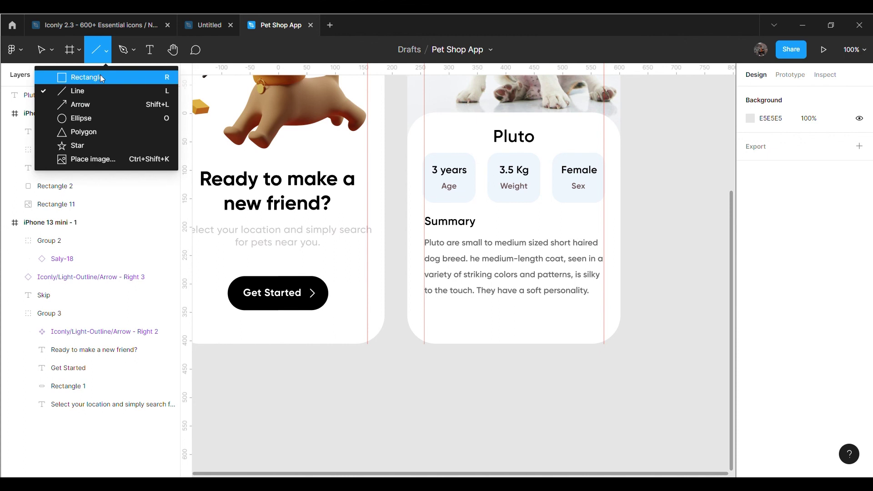
{"action": "left_click", "coordinate": [68, 77]}
{"action": "left_click_drag", "start_coordinate": [454, 302], "coordinate": [597, 336]}
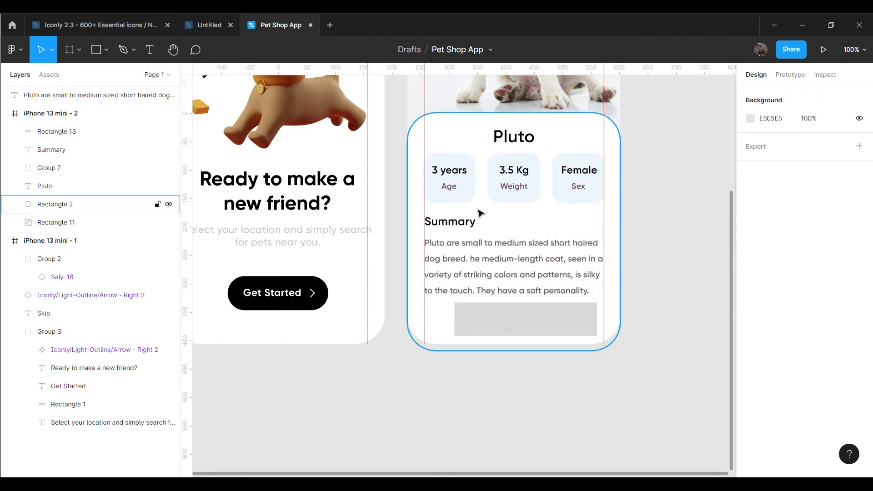
{"action": "left_click", "coordinate": [473, 222]}
Nudge the Pluto title and description paragraph up a few pixels
{"action": "left_click_drag", "start_coordinate": [475, 243], "coordinate": [476, 241]}
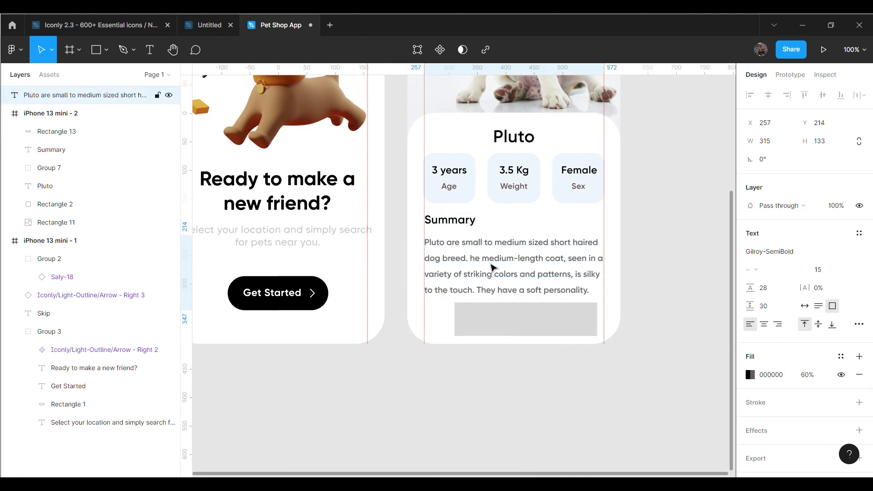
{"action": "left_click", "coordinate": [521, 145]}
{"action": "left_click_drag", "start_coordinate": [522, 149], "coordinate": [522, 145]}
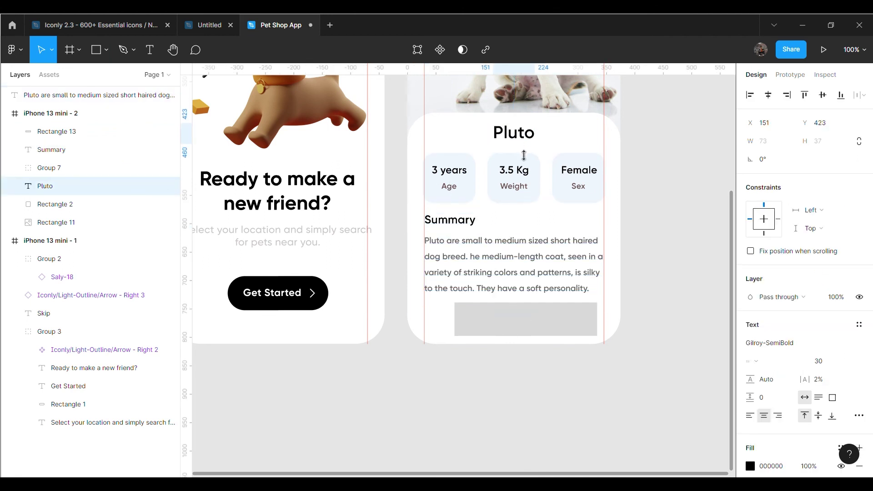
{"action": "left_click", "coordinate": [522, 188]}
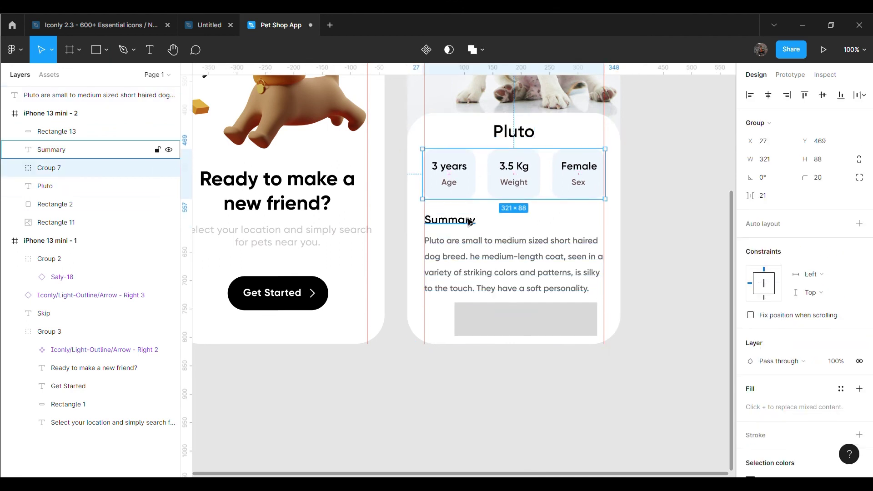
{"action": "left_click", "coordinate": [470, 219]}
{"action": "left_click", "coordinate": [487, 262]}
{"action": "left_click_drag", "start_coordinate": [486, 263], "coordinate": [486, 261]}
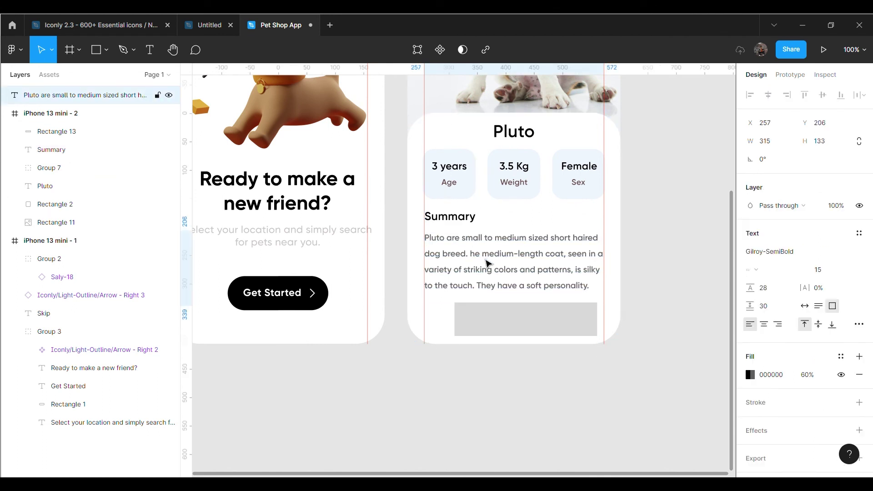
Round the grey placeholder into a pill with a 30 corner radius
{"action": "left_click", "coordinate": [571, 304]}
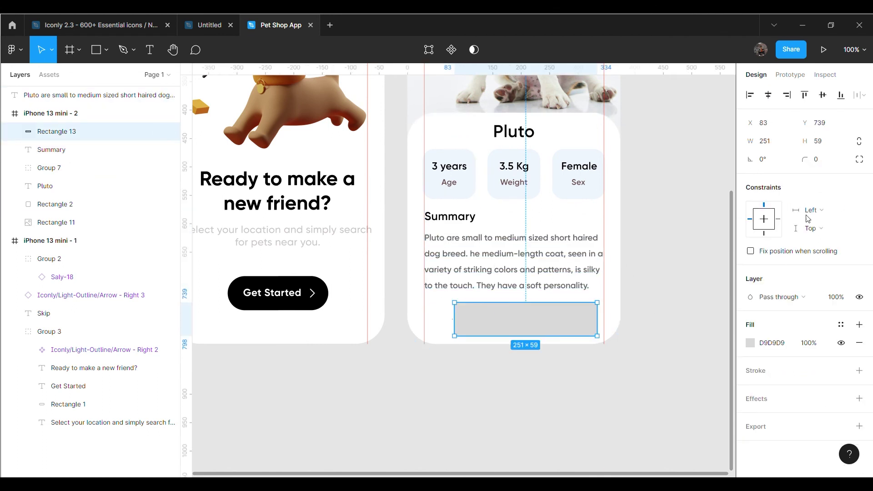
{"action": "left_click", "coordinate": [860, 144]}
{"action": "left_click", "coordinate": [838, 158]}
{"action": "type", "text": "30"}
{"action": "key", "text": "Return"}
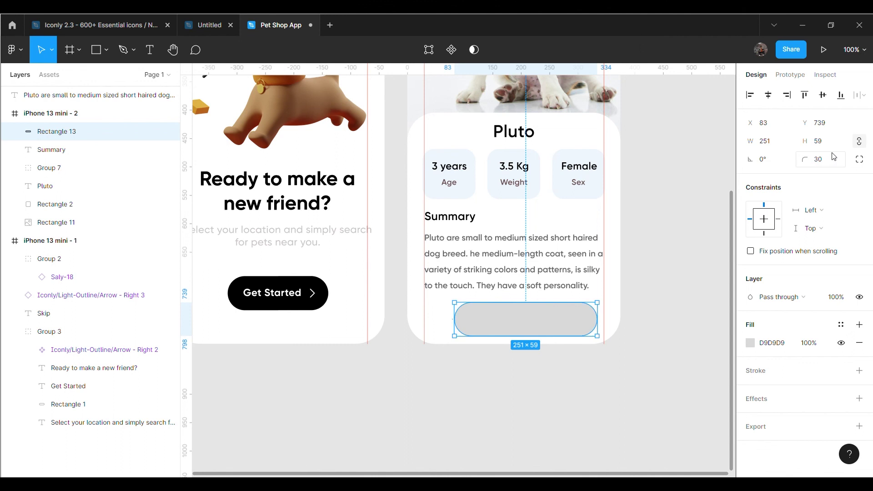
Place the pill at the card's left margin at Y 729, nudging the paragraph up 7 px
{"action": "left_click_drag", "start_coordinate": [527, 329], "coordinate": [500, 328]}
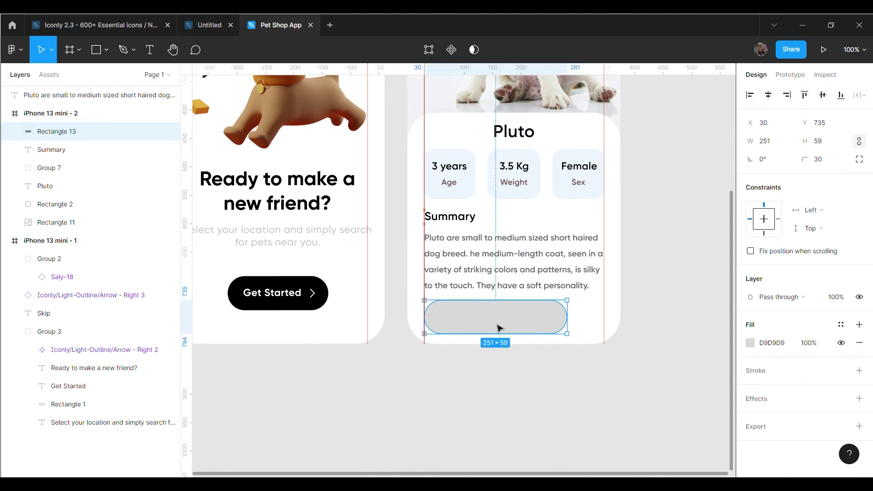
{"action": "left_click_drag", "start_coordinate": [500, 327], "coordinate": [501, 324]}
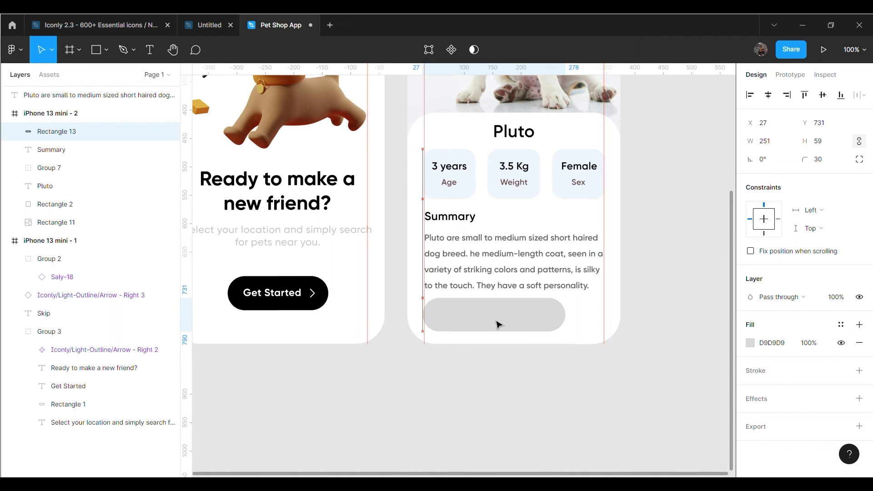
{"action": "left_click", "coordinate": [523, 285]}
{"action": "left_click_drag", "start_coordinate": [522, 285], "coordinate": [523, 281]}
{"action": "left_click", "coordinate": [476, 218]}
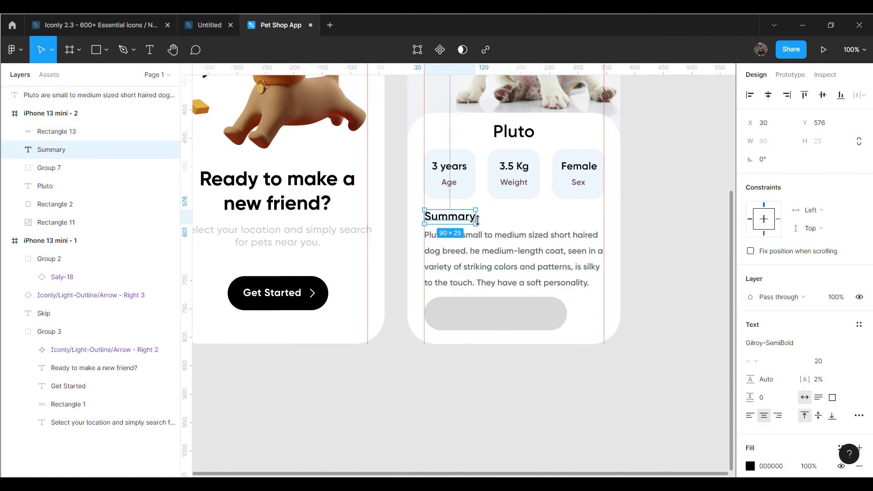
{"action": "left_click", "coordinate": [513, 279]}
{"action": "left_click", "coordinate": [659, 268]}
{"action": "left_click", "coordinate": [561, 314]}
{"action": "left_click", "coordinate": [643, 307]}
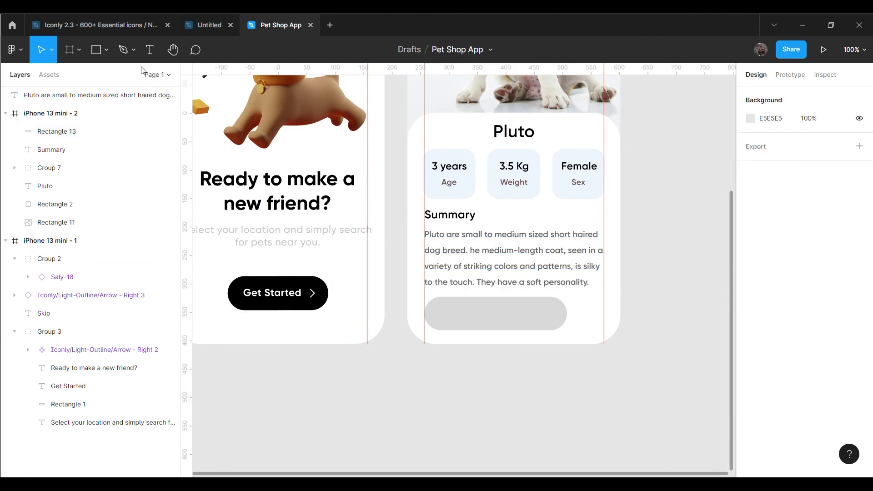
Draw a small rectangle beside the card and set its height to 59
{"action": "left_click", "coordinate": [106, 50]}
{"action": "left_click", "coordinate": [75, 75]}
{"action": "left_click_drag", "start_coordinate": [661, 265], "coordinate": [690, 294]}
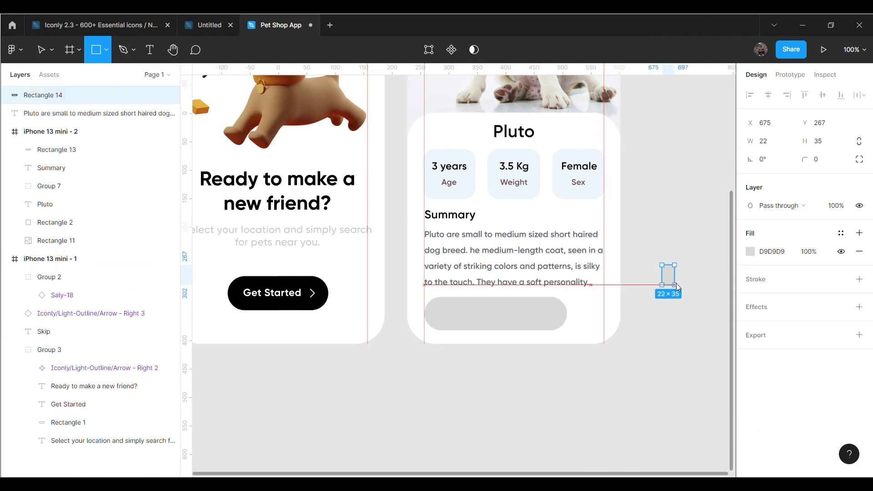
{"action": "left_click", "coordinate": [559, 317]}
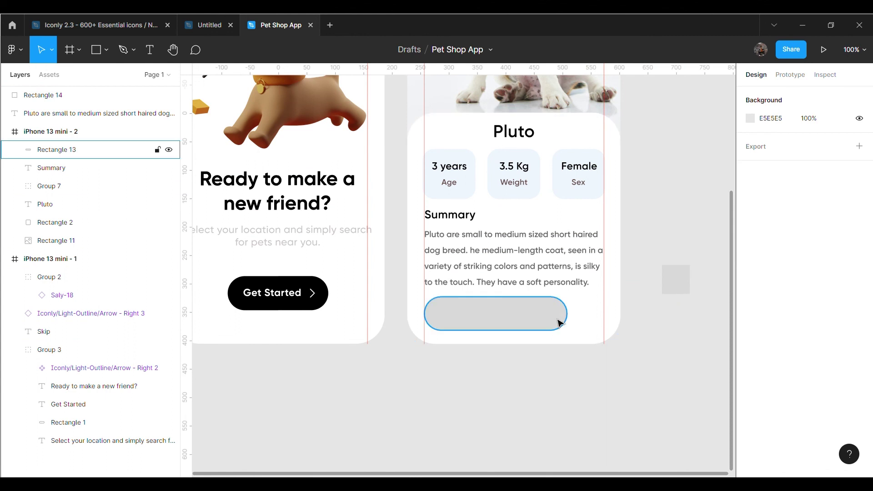
{"action": "left_click", "coordinate": [687, 289]}
{"action": "left_click", "coordinate": [825, 141]}
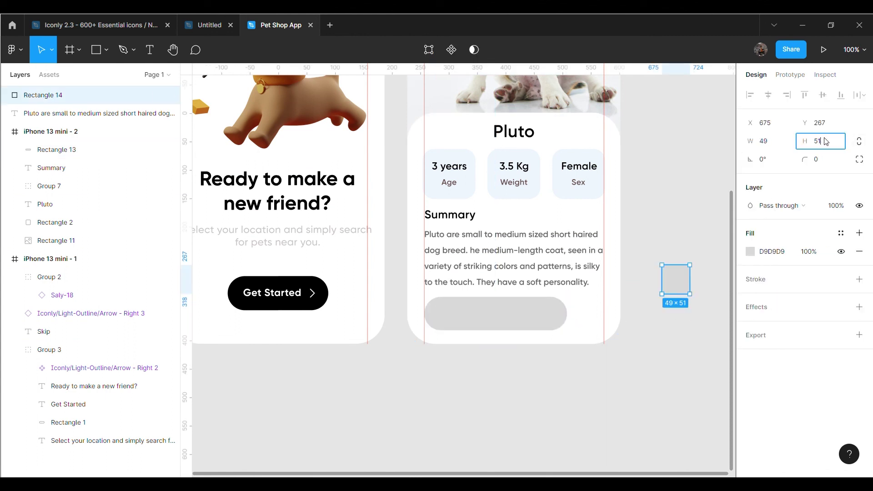
{"action": "type", "text": "59"}
{"action": "key", "text": "Return"}
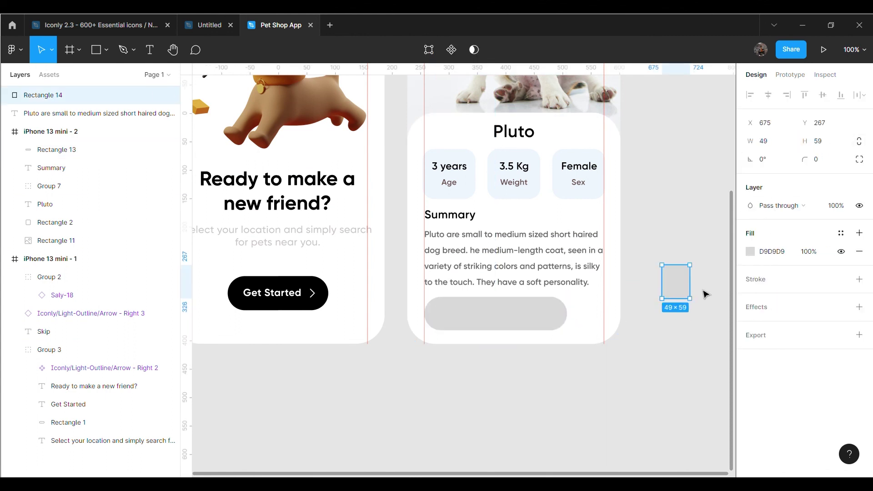
Widen the small rectangle into a 59×59 square
{"action": "left_click", "coordinate": [690, 355]}
{"action": "left_click", "coordinate": [687, 289]}
{"action": "left_click_drag", "start_coordinate": [691, 289], "coordinate": [699, 288]}
{"action": "left_click", "coordinate": [703, 349]}
{"action": "left_click", "coordinate": [680, 282]}
Set the square's corner radius to 15, after trying 0 and 20
{"action": "left_click", "coordinate": [833, 159]}
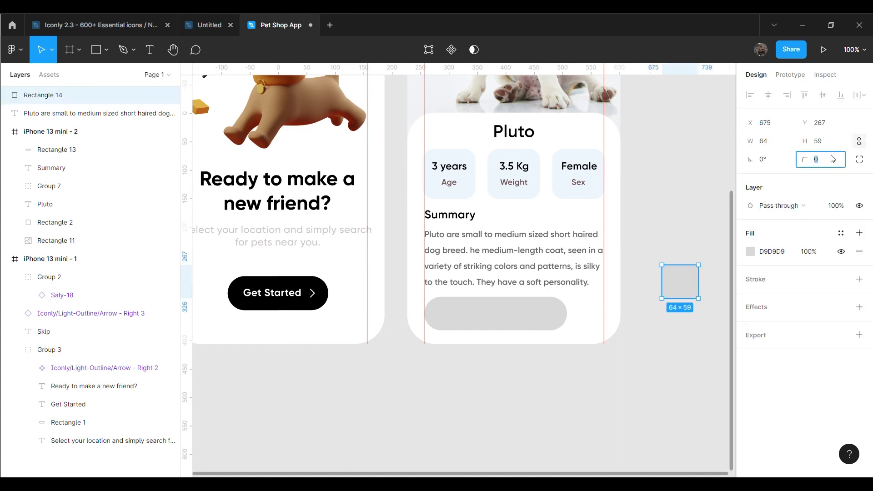
{"action": "type", "text": "30"}
{"action": "key", "text": "Return"}
{"action": "left_click", "coordinate": [823, 163]}
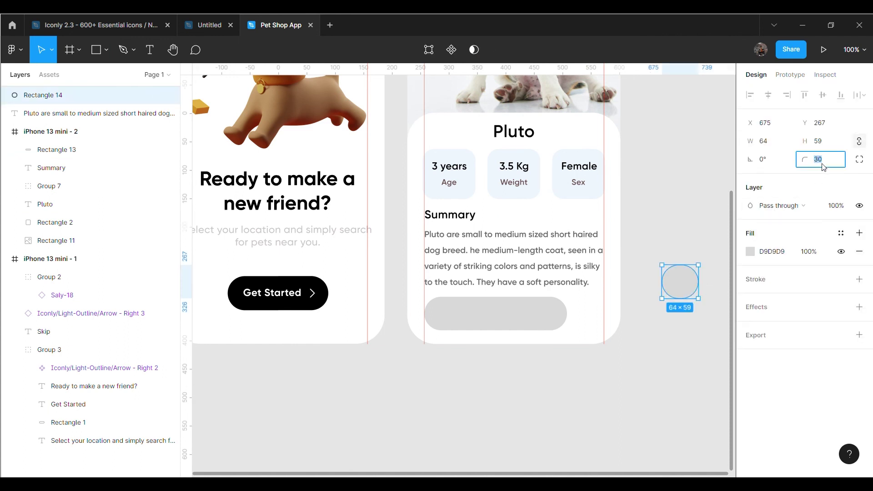
{"action": "type", "text": "15"}
{"action": "key", "text": "Return"}
{"action": "left_click", "coordinate": [824, 161]}
{"action": "type", "text": "20"}
{"action": "key", "text": "Return"}
{"action": "left_click", "coordinate": [821, 165]}
{"action": "type", "text": "15"}
{"action": "key", "text": "Return"}
Move the rounded square beside the pill inside the Pluto card
{"action": "left_click", "coordinate": [685, 221]}
{"action": "left_click", "coordinate": [696, 286]}
{"action": "left_click_drag", "start_coordinate": [708, 288], "coordinate": [597, 325]}
{"action": "left_click", "coordinate": [700, 343]}
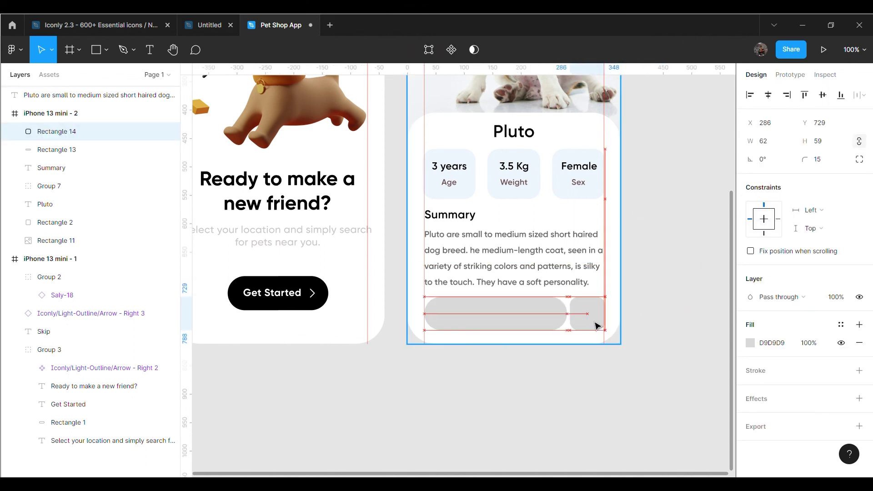
{"action": "mouse_move", "coordinate": [597, 326]}
{"action": "left_mouse_down"}
{"action": "mouse_move", "coordinate": [580, 322]}
{"action": "mouse_move", "coordinate": [593, 322]}
{"action": "left_mouse_up"}
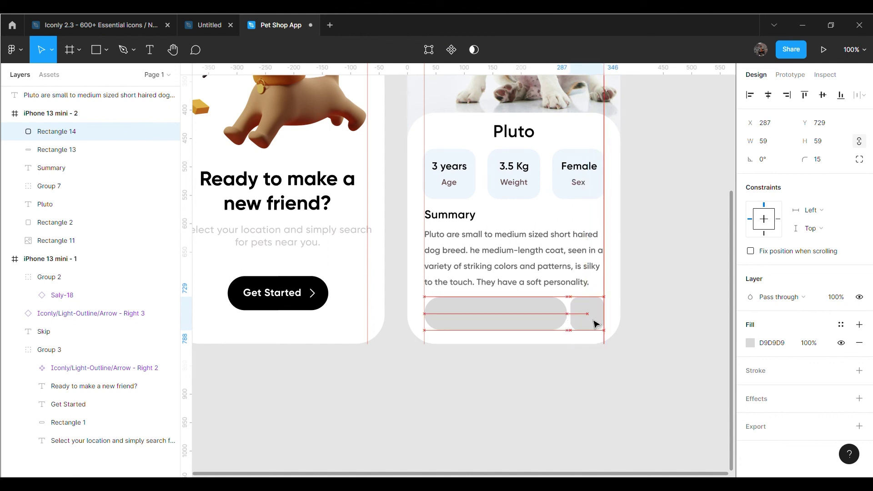
{"action": "left_click", "coordinate": [667, 319]}
Narrow the pill button to 241 px wide
{"action": "left_click", "coordinate": [567, 320]}
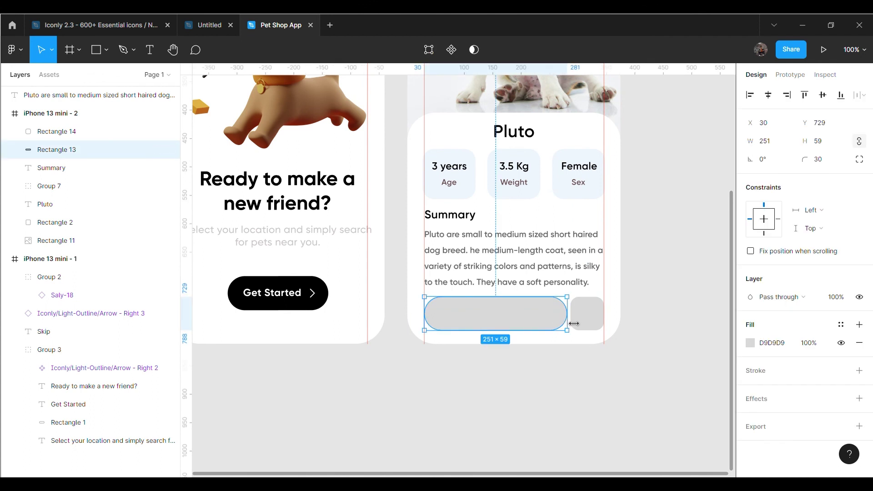
{"action": "left_click_drag", "start_coordinate": [574, 323], "coordinate": [571, 323]}
{"action": "left_click", "coordinate": [673, 322]}
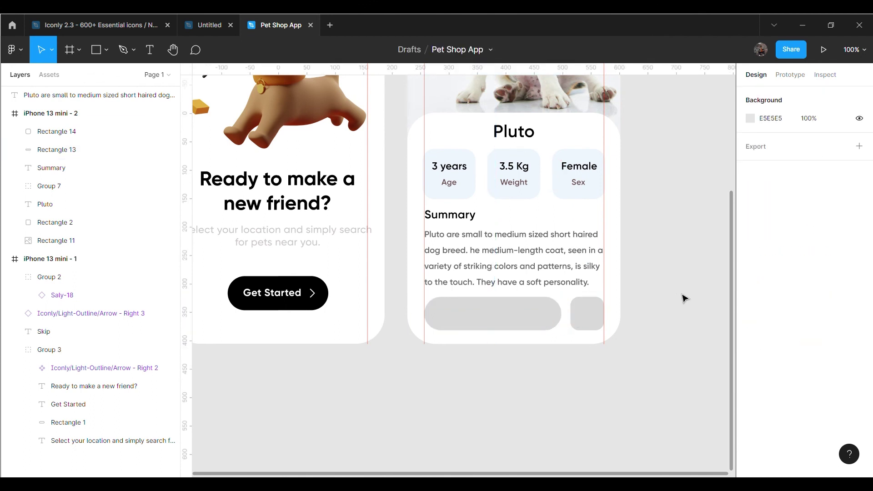
{"action": "left_click", "coordinate": [591, 321]}
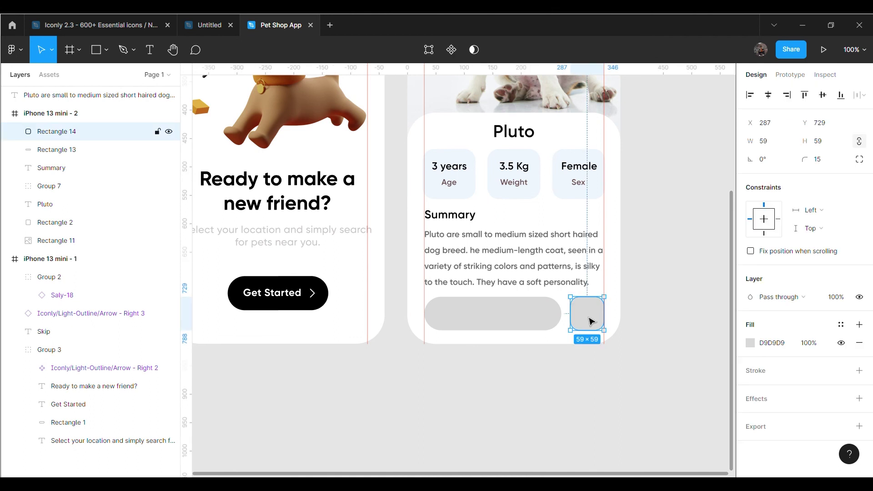
{"action": "left_click", "coordinate": [614, 318]}
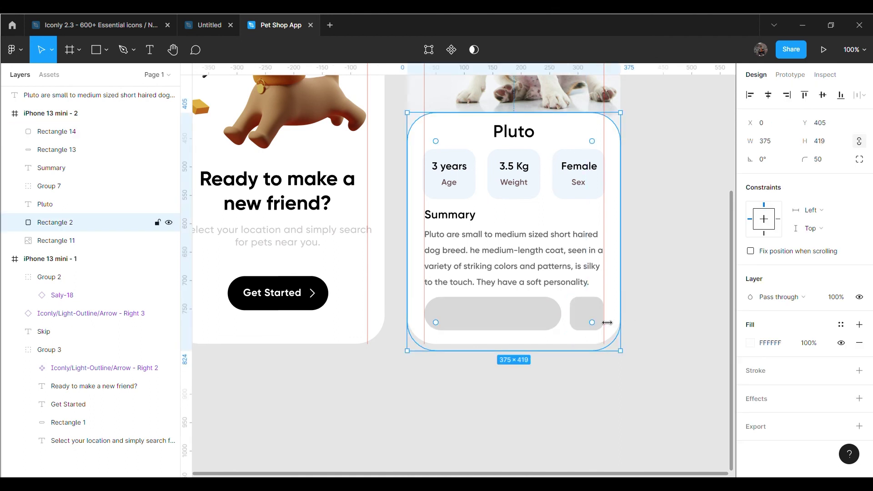
Fill both the pill and the rounded square with black (000000)
{"action": "left_click", "coordinate": [561, 317]}
{"action": "left_click", "coordinate": [751, 343]}
{"action": "type", "text": "000000"}
{"action": "key", "text": "Return"}
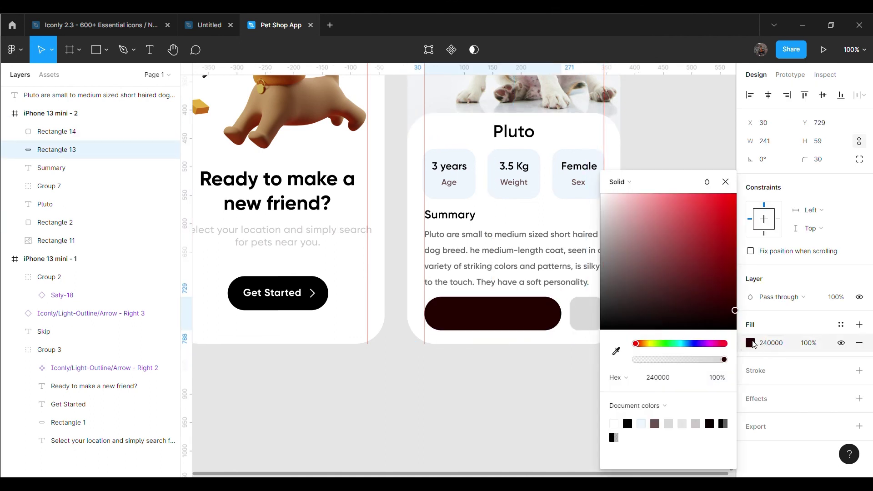
{"action": "left_click", "coordinate": [694, 162]}
{"action": "left_click", "coordinate": [587, 314]}
{"action": "left_click", "coordinate": [751, 343]}
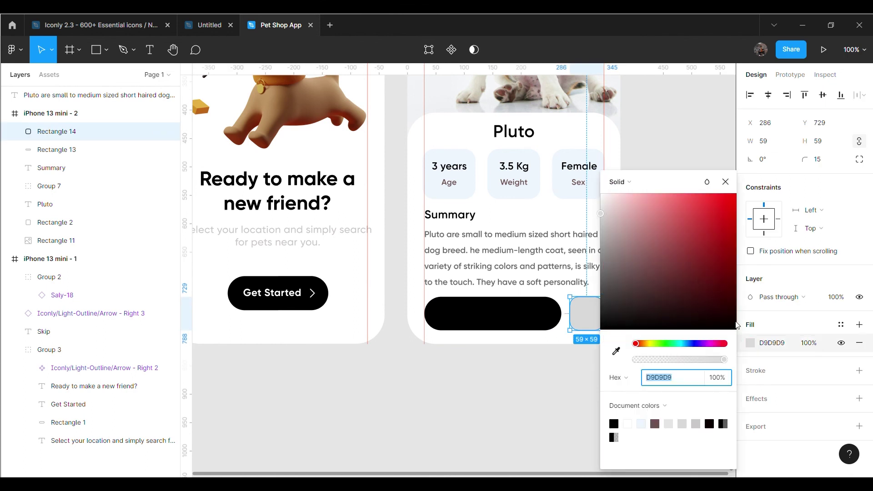
{"action": "type", "text": "000000"}
{"action": "key", "text": "Return"}
{"action": "left_click", "coordinate": [674, 146]}
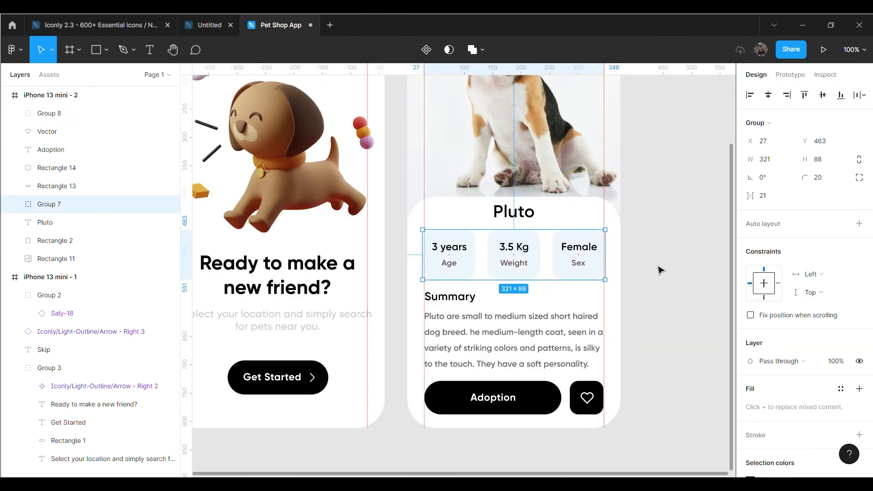
Nudge the summary text block slightly up
{"action": "left_click", "coordinate": [689, 268]}
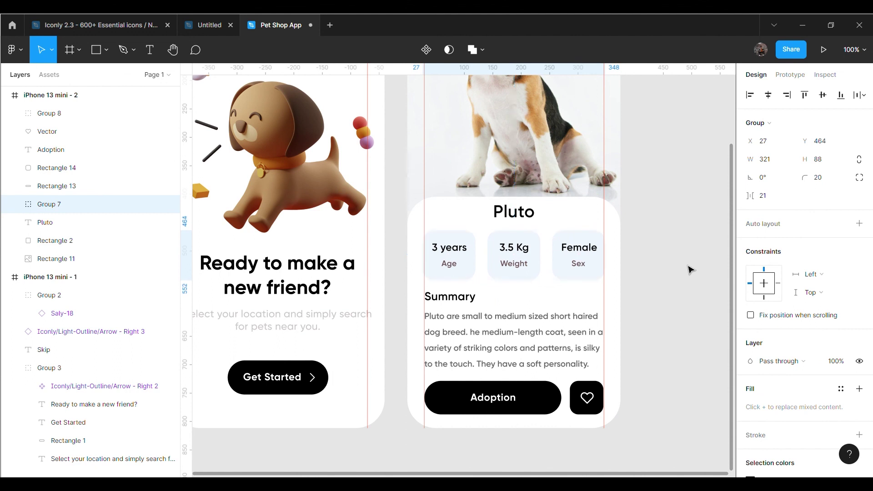
{"action": "left_click", "coordinate": [486, 333]}
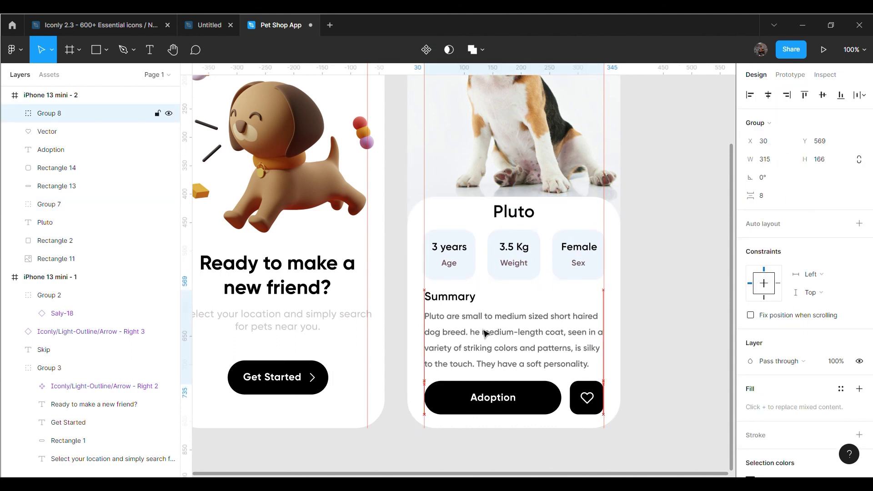
{"action": "left_click_drag", "start_coordinate": [489, 331], "coordinate": [491, 330]}
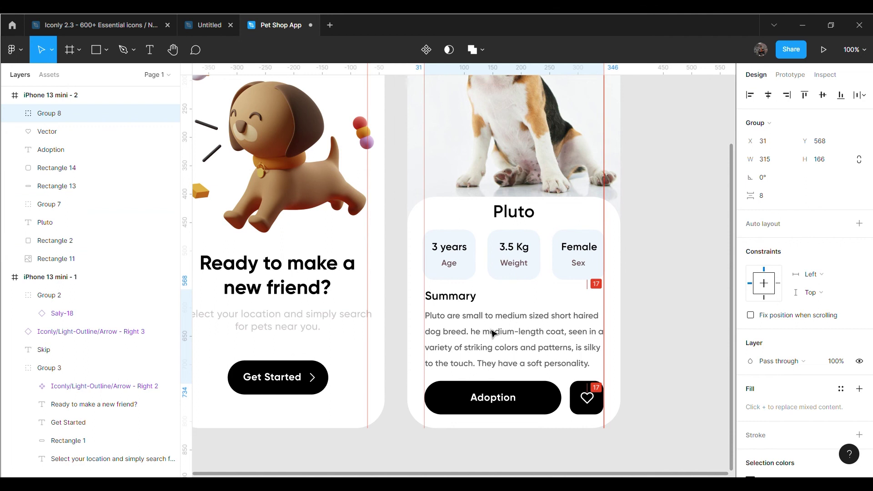
{"action": "left_click", "coordinate": [697, 334]}
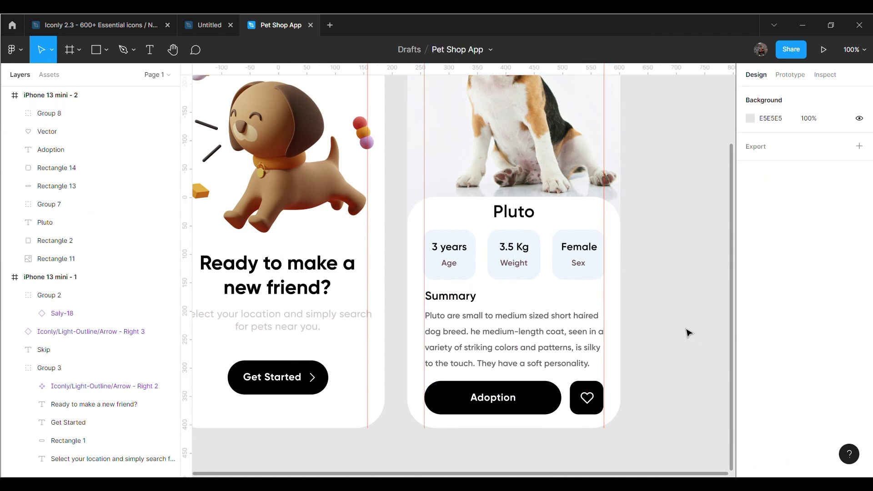
Copy the Skip arrow to the Pluto screen's top-left and flip it into a back arrow
{"action": "scroll", "coordinate": [673, 304], "scroll_direction": "up", "scroll_amount": 5}
{"action": "scroll", "coordinate": [523, 278], "scroll_direction": "up", "scroll_amount": 5}
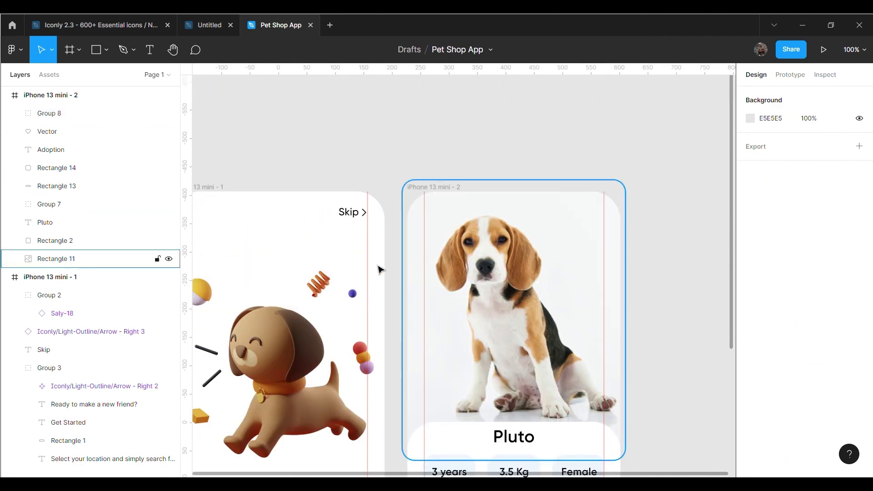
{"action": "left_click", "coordinate": [366, 221]}
{"action": "key", "text": "ctrl+d"}
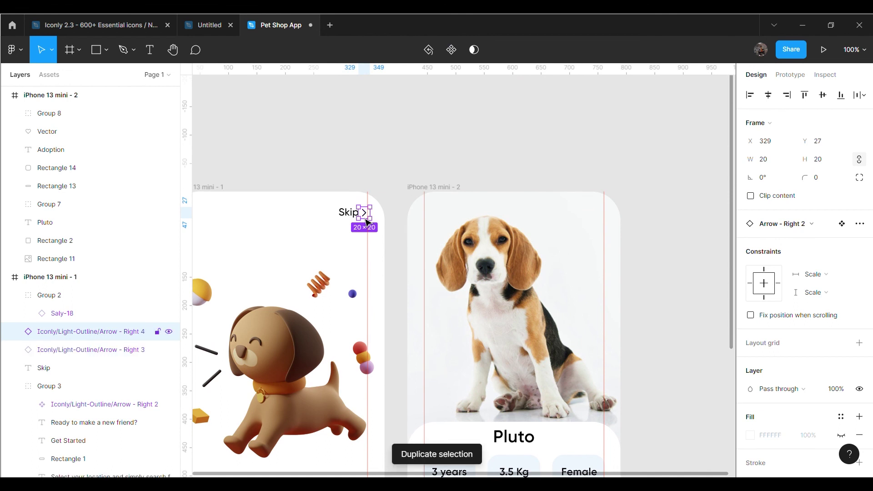
{"action": "left_click_drag", "start_coordinate": [366, 221], "coordinate": [434, 222]}
{"action": "right_click", "coordinate": [435, 223]}
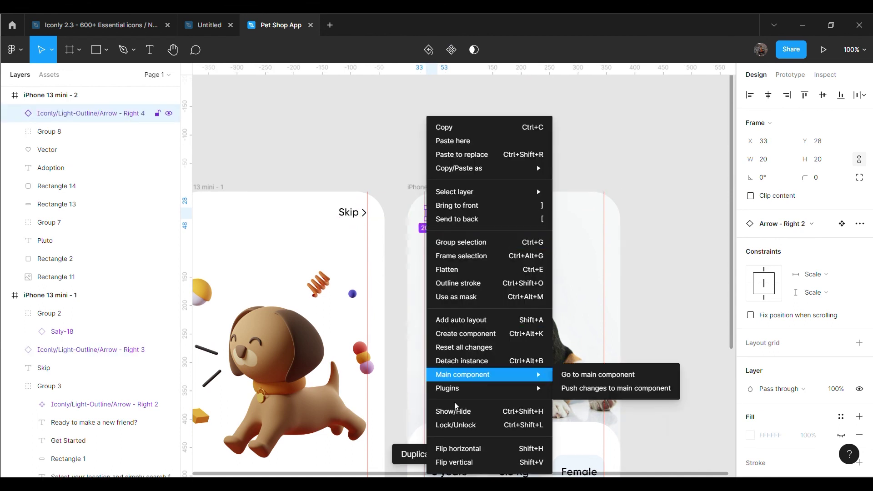
{"action": "left_click", "coordinate": [457, 449]}
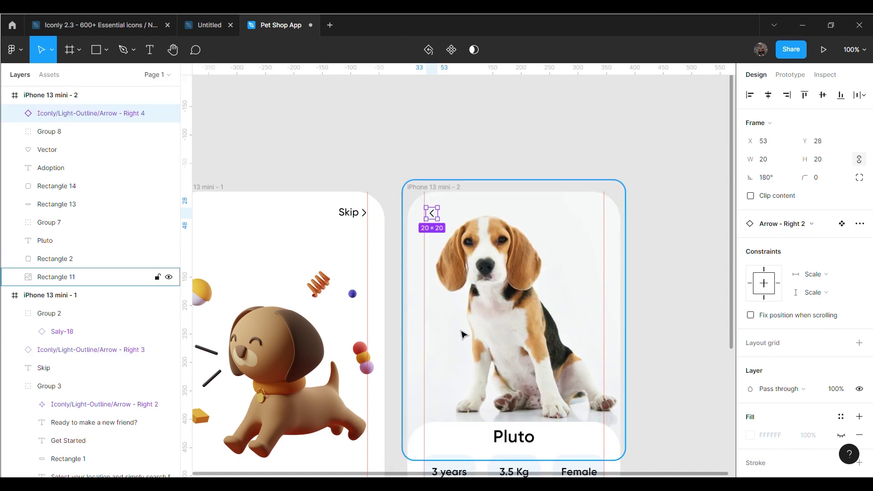